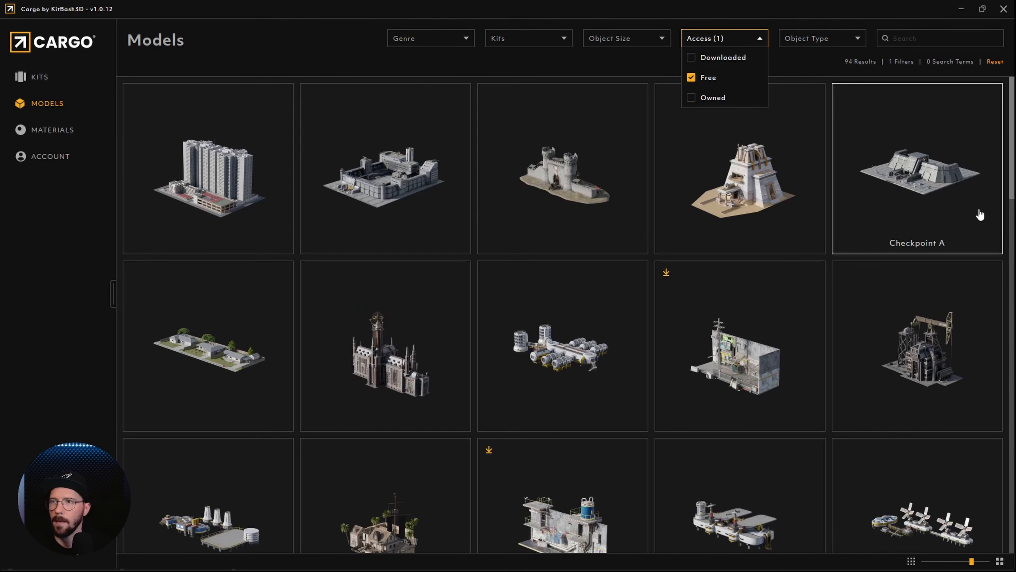
Choose the free Rover Garage model from the Mission To Minerva kit and import it into the Blender scene
scroll(700, 300, down, 10)
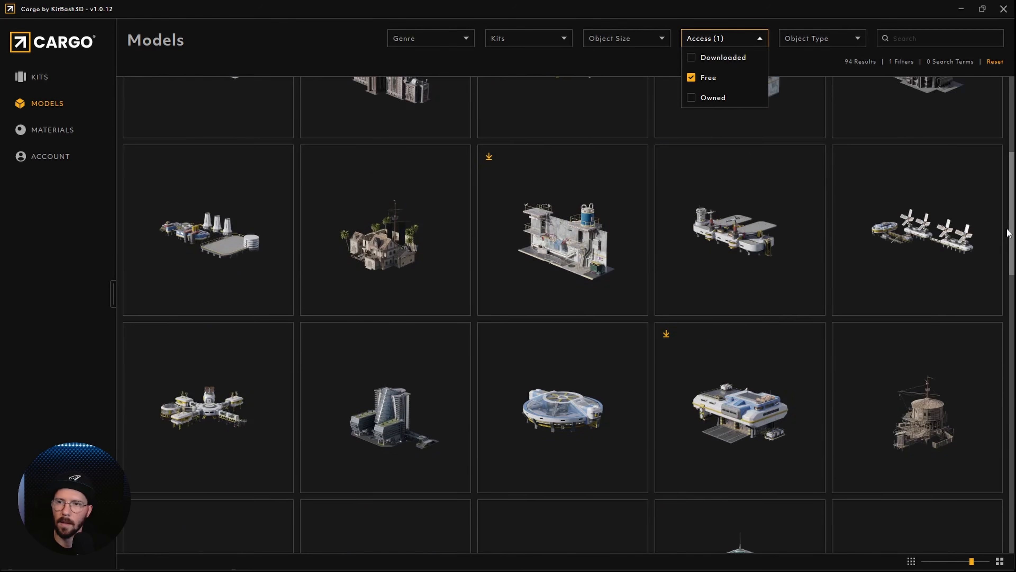
click(683, 316)
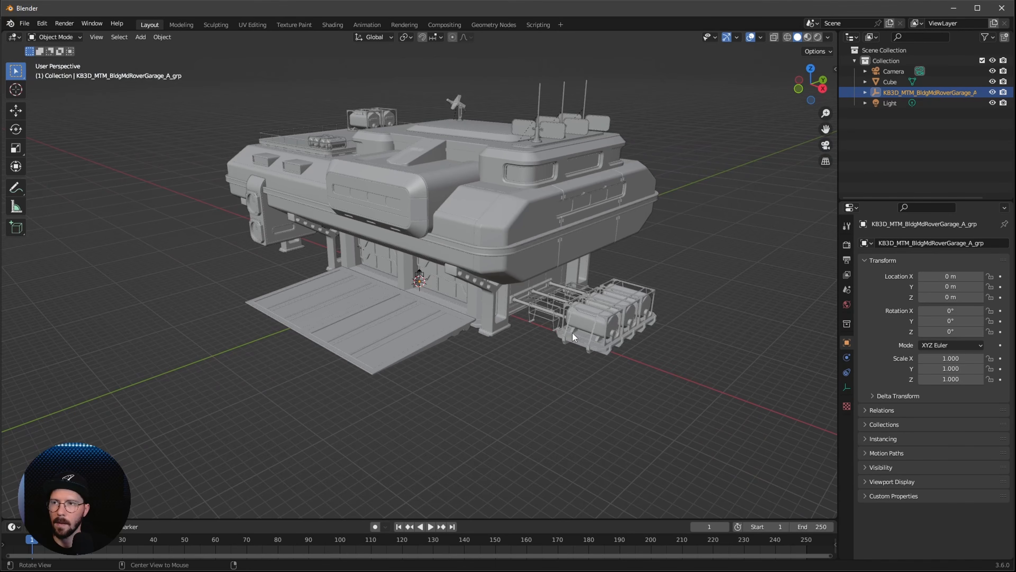
middle_drag(573, 333, 597, 362)
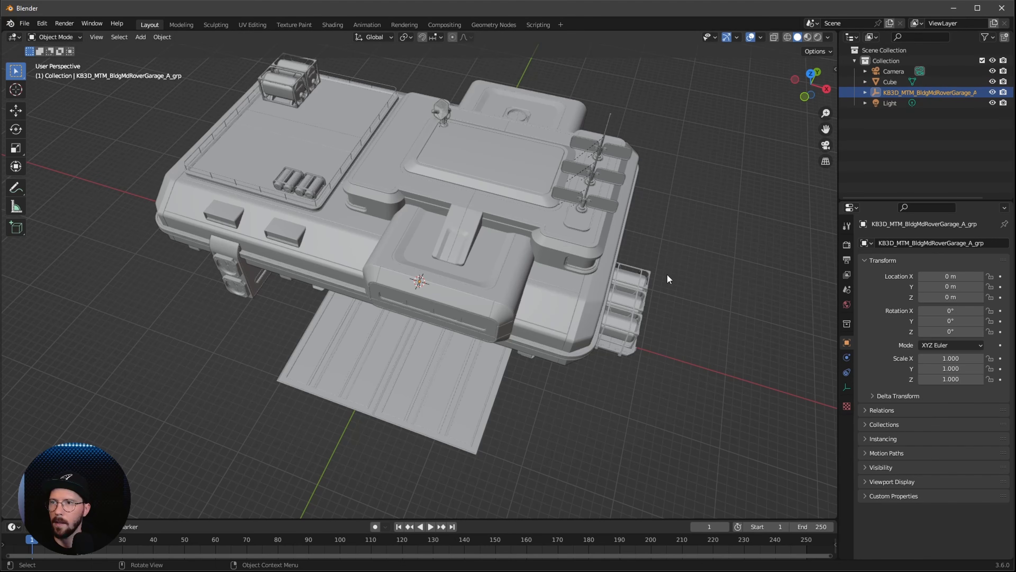
middle_drag(665, 277, 610, 342)
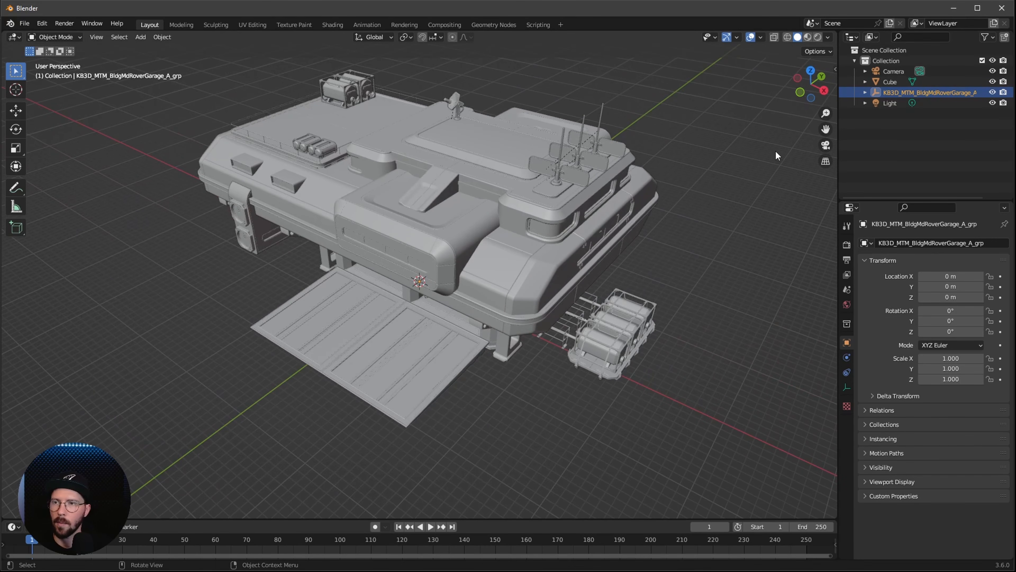
Set the Rover Garage group's Y location to 62 m
key(n)
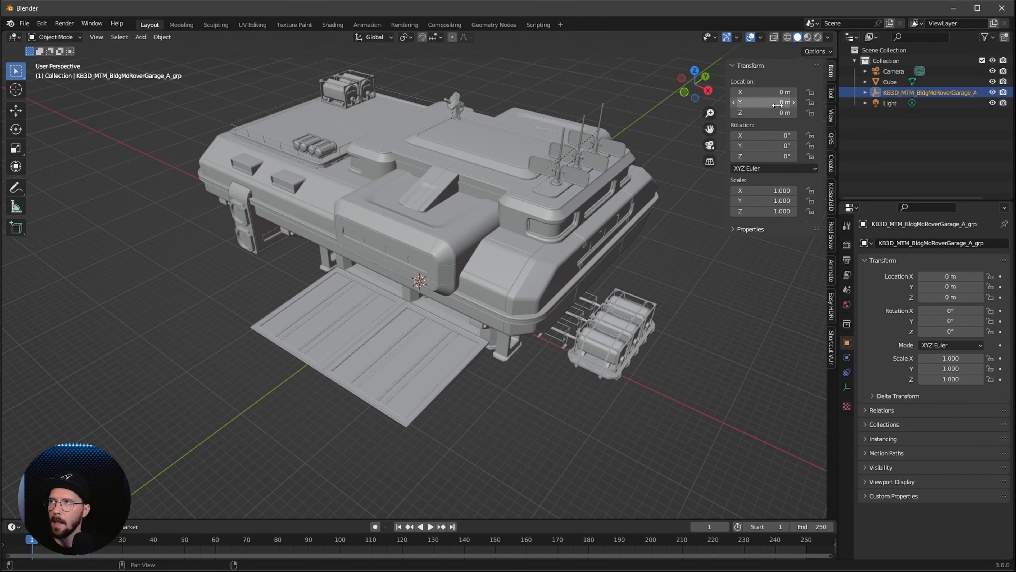
double_click(777, 103)
text(6)
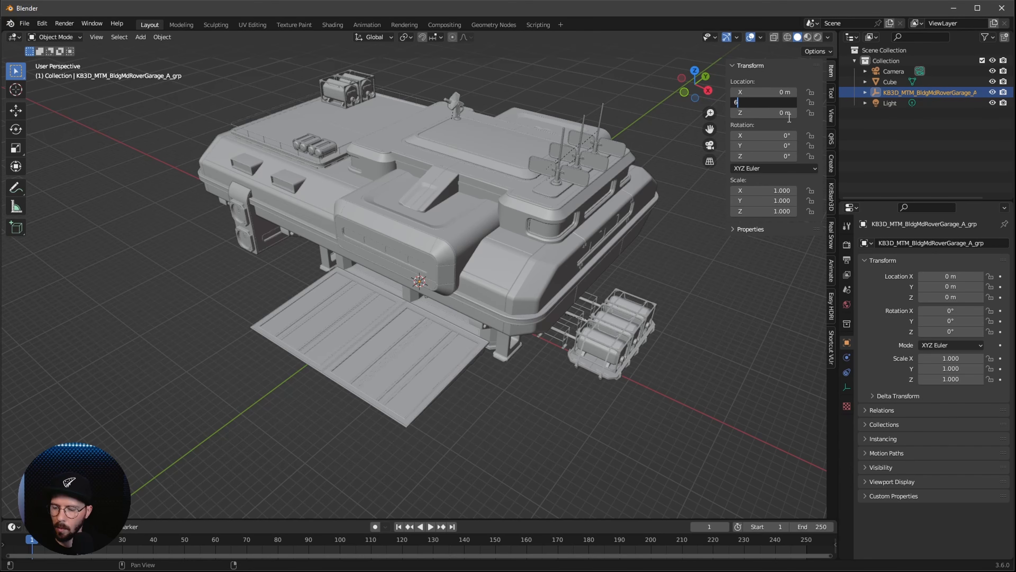
text(2)
key(Return)
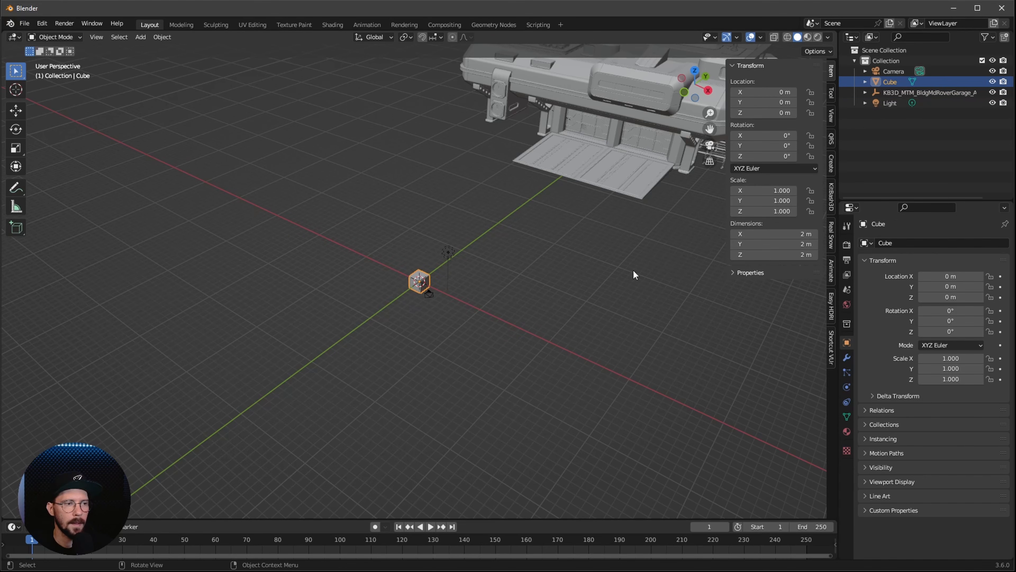
Look through the camera and set its location to X 0 m, Y 0.9 m and Z 0.9 m
click(895, 71)
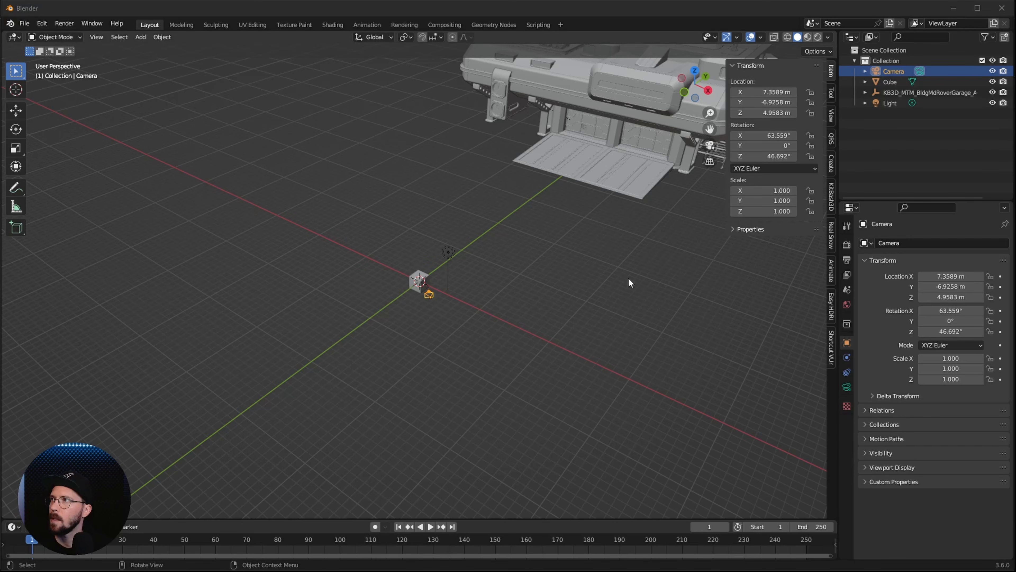
click(617, 283)
key(KP_0)
click(765, 92)
text(0)
key(Tab)
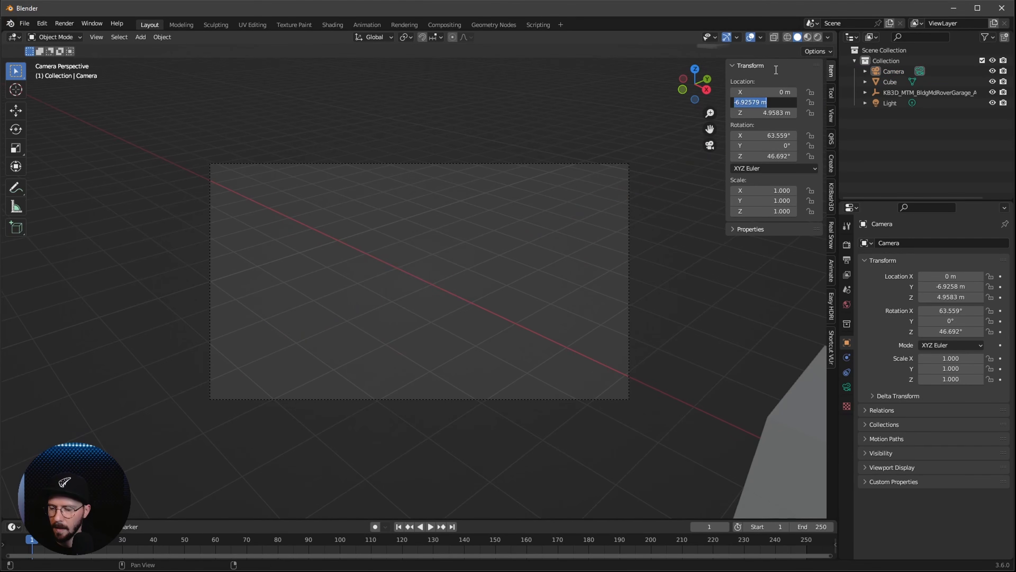
key(BackSpace)
text(.9)
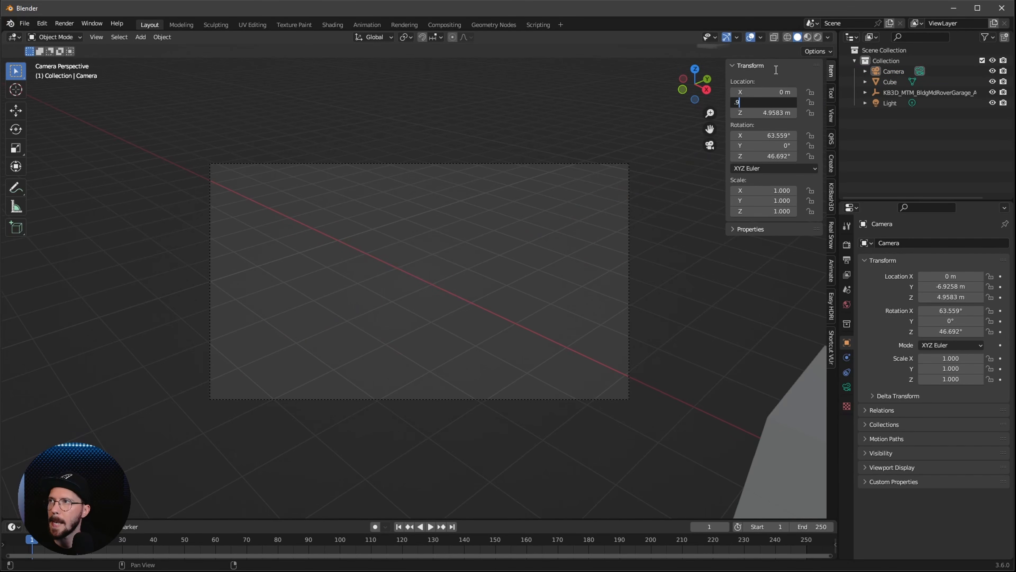
key(Tab)
text(.9)
key(Return)
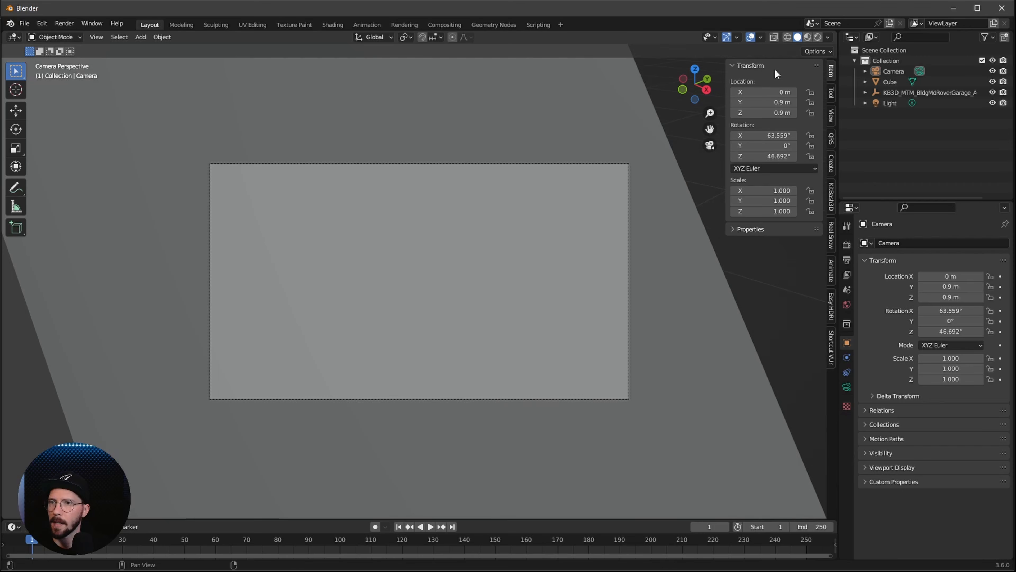
Set the camera's rotation to 117° on X and 0° on Z
click(776, 135)
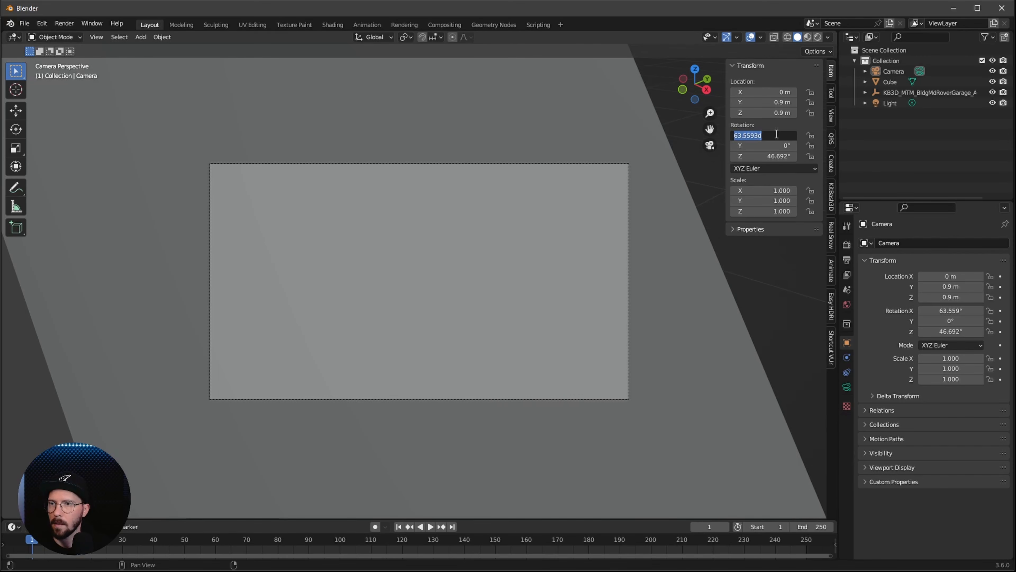
text(117)
key(Tab)
key(Tab)
text(0)
key(Return)
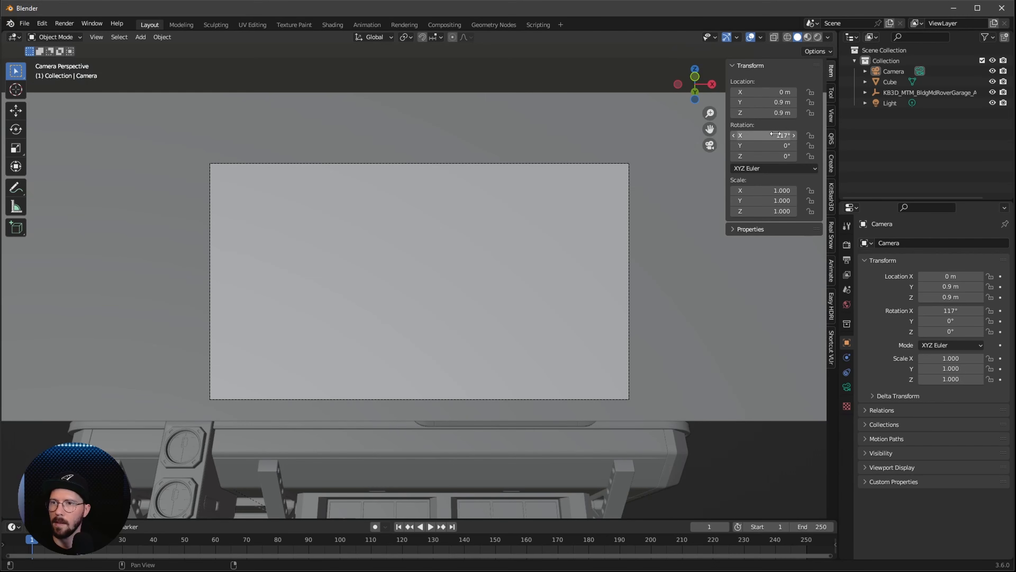
Delete the default cube and split the 3D viewport into two side-by-side views
click(705, 357)
key(x)
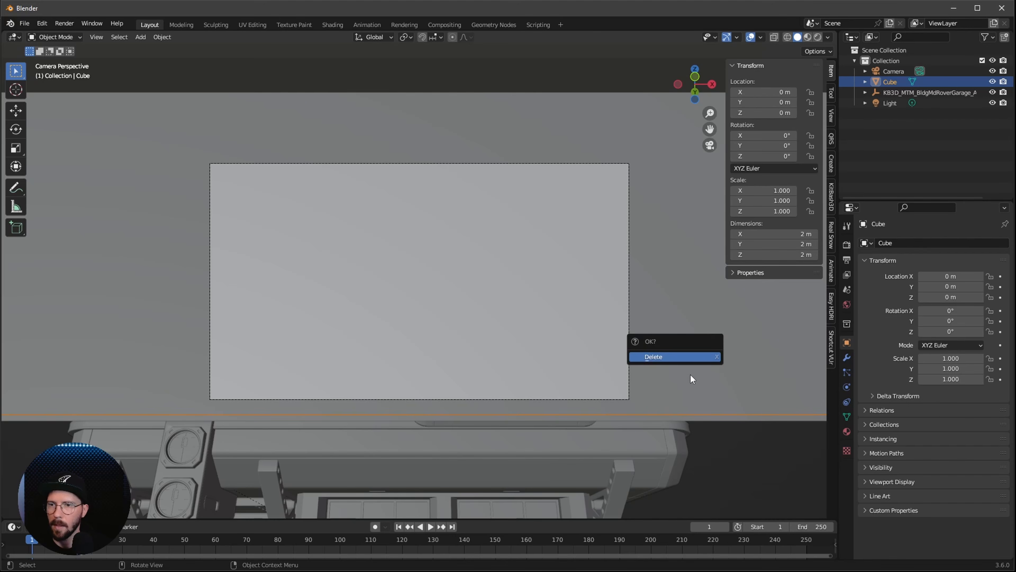
click(692, 358)
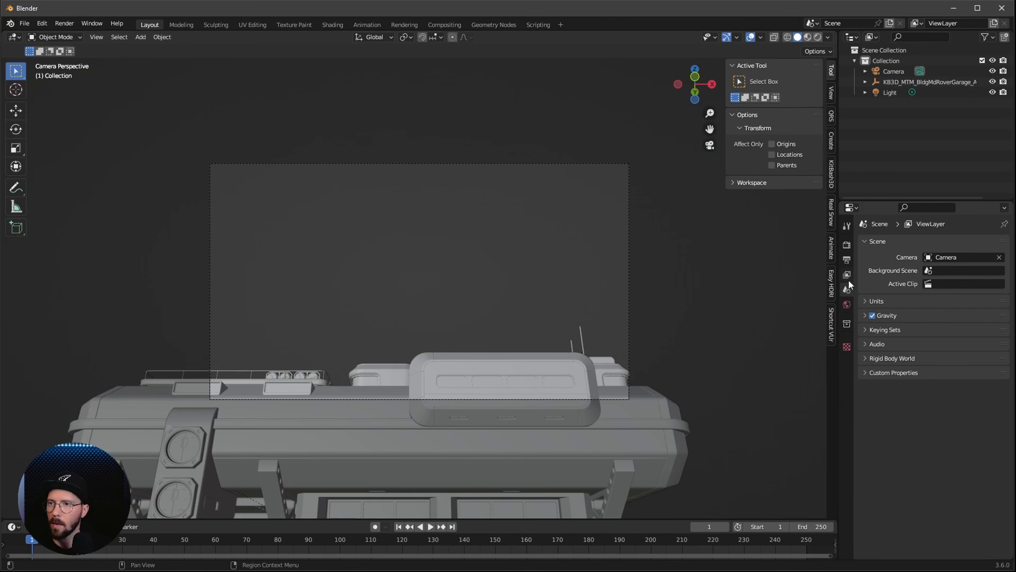
drag(834, 31, 390, 160)
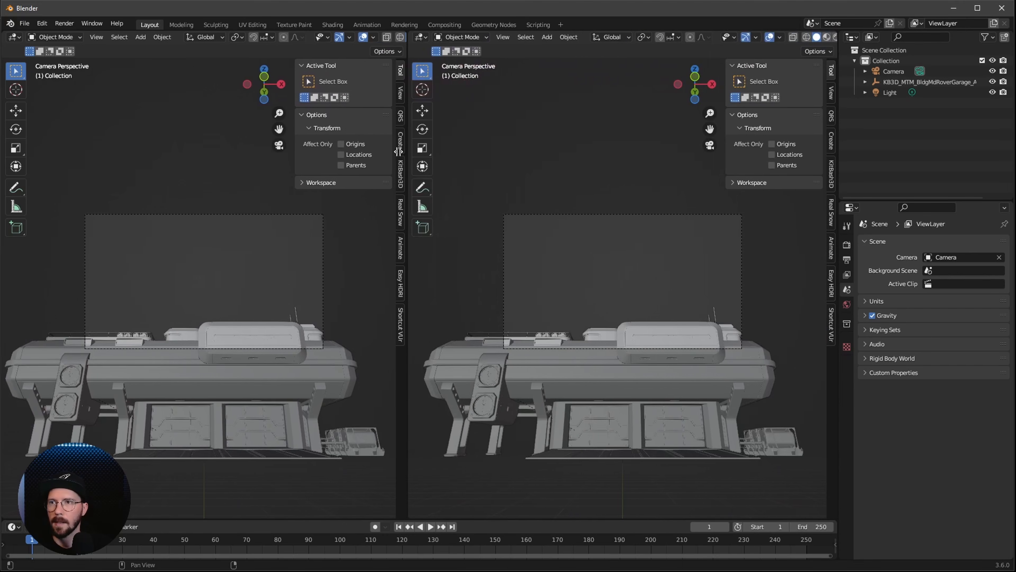
Set the render engine to Cycles with GPU Compute and display one of the two viewports in Rendered shading
click(847, 244)
click(934, 243)
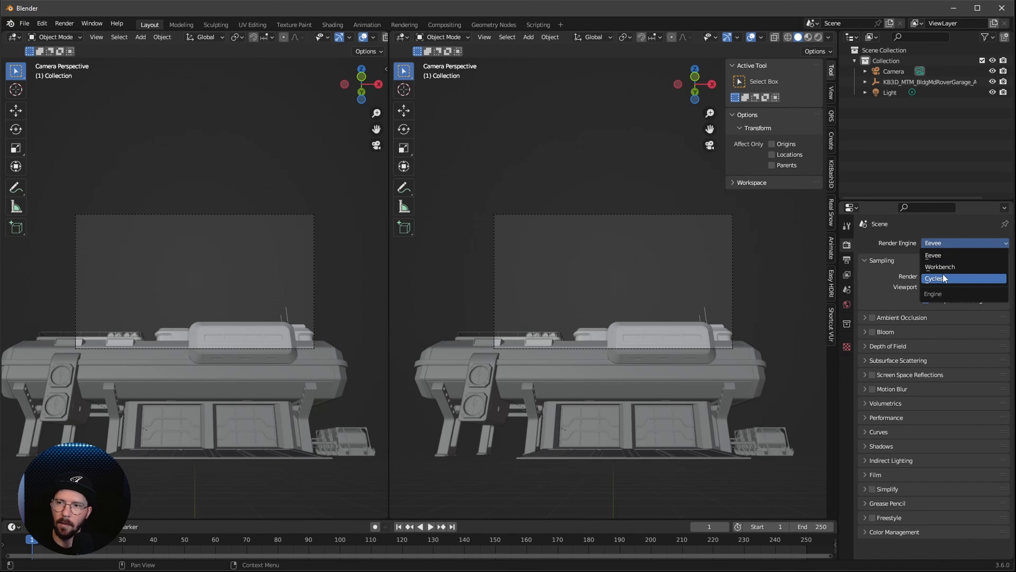
click(943, 278)
click(936, 269)
click(947, 293)
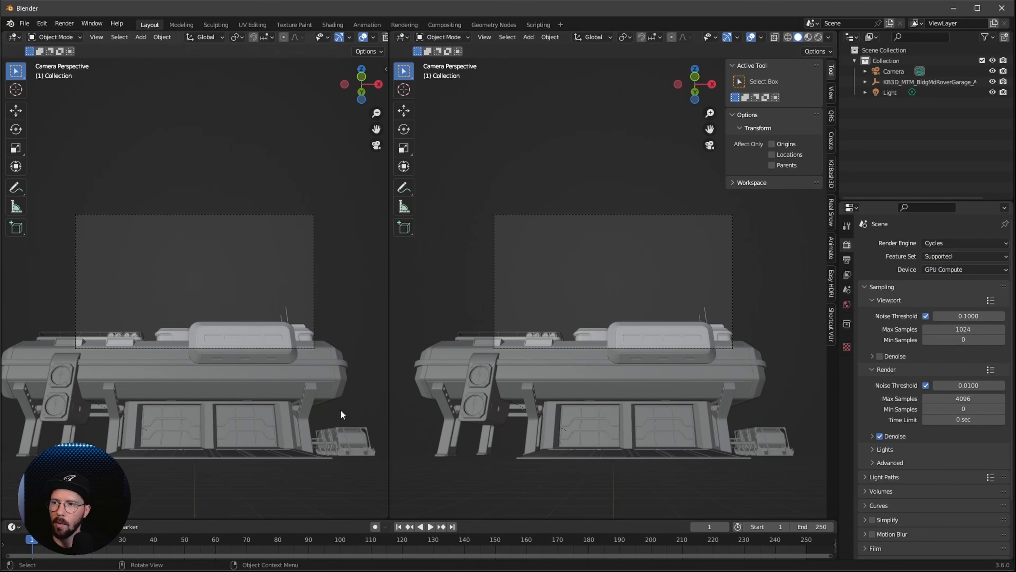
key(z)
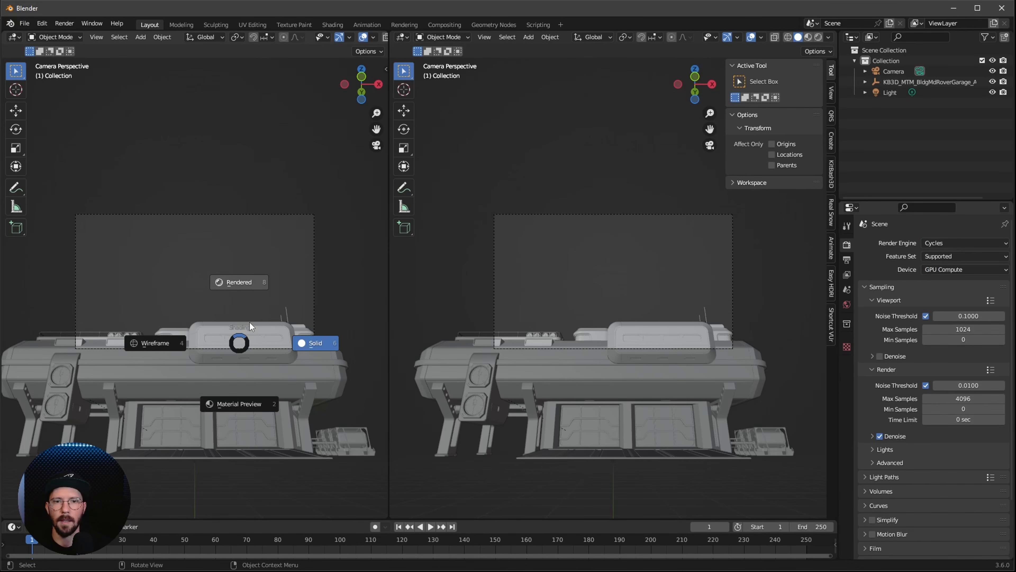
click(247, 320)
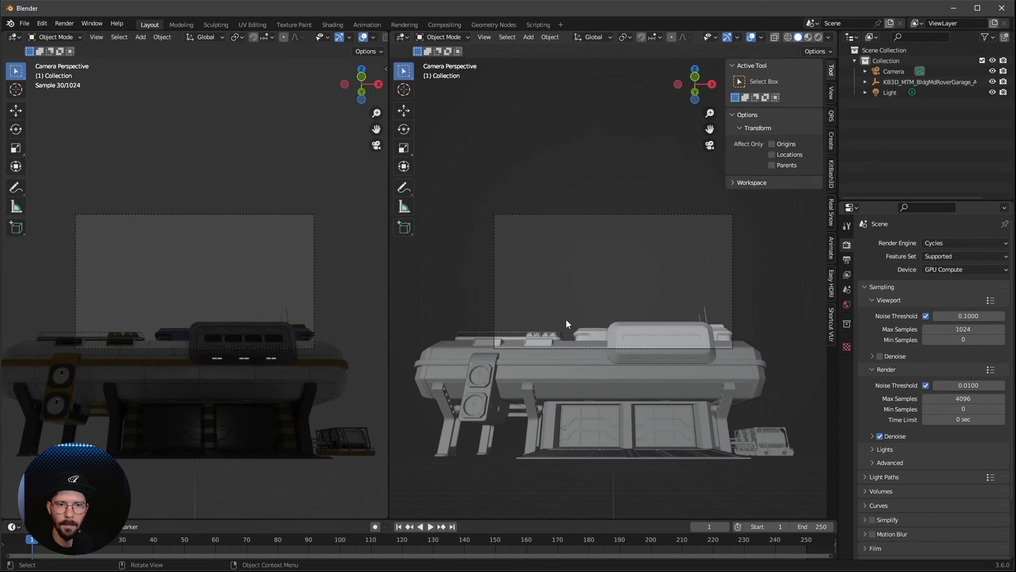
Change the camera's lens type to Panoramic, keeping Fisheye Equisolid, and set its lens value to 15
click(892, 71)
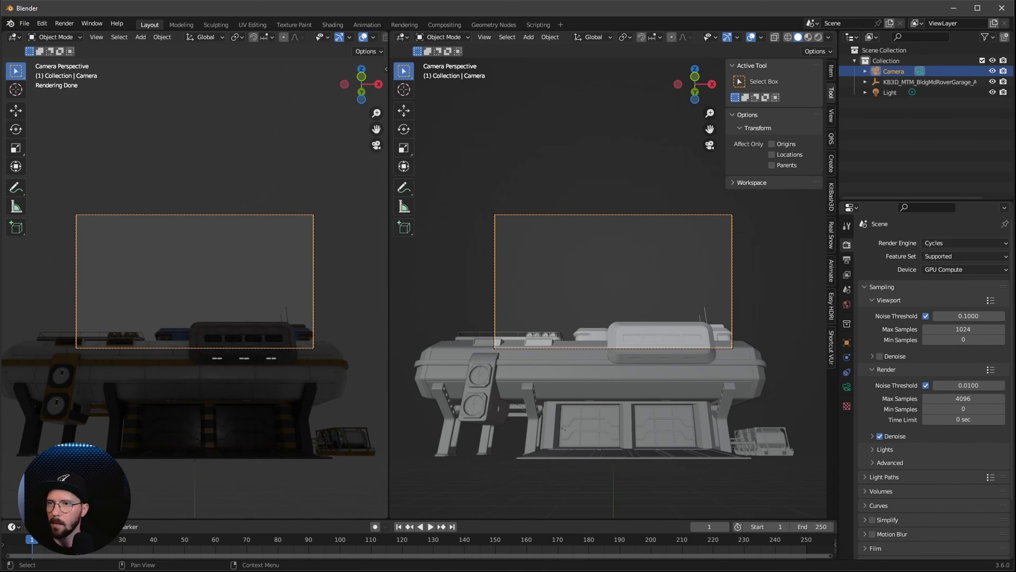
click(846, 386)
click(949, 276)
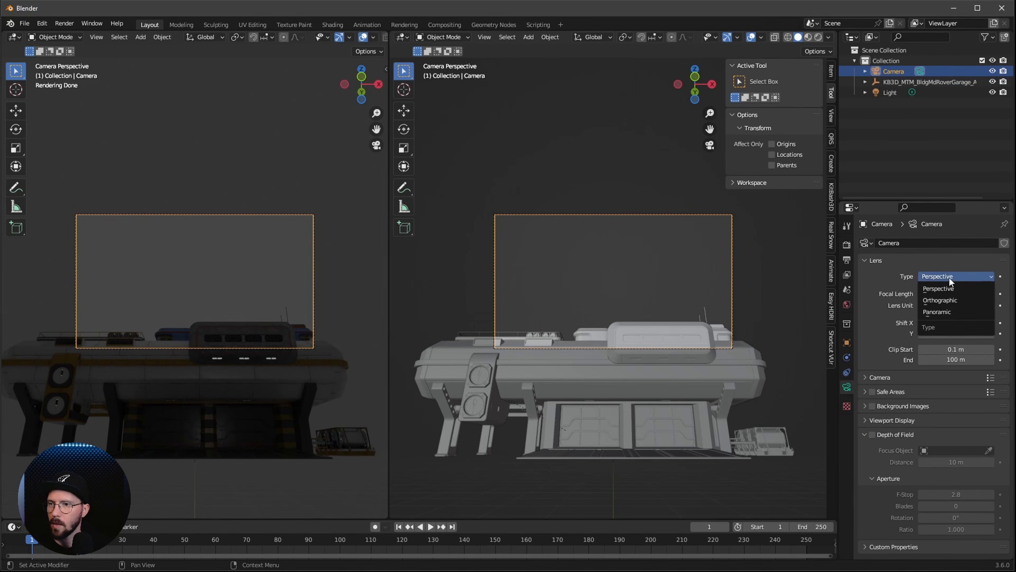
click(950, 311)
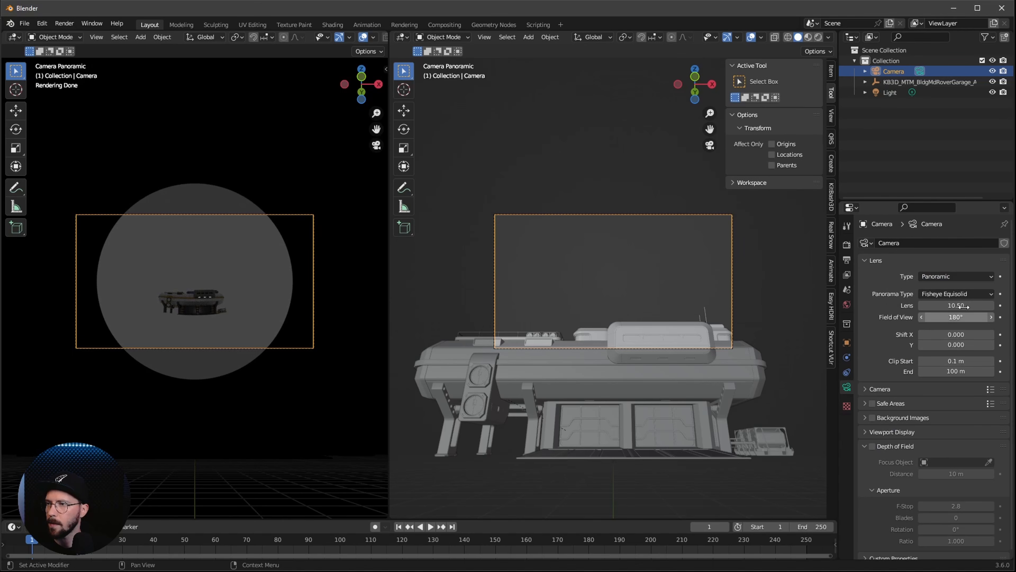
click(958, 305)
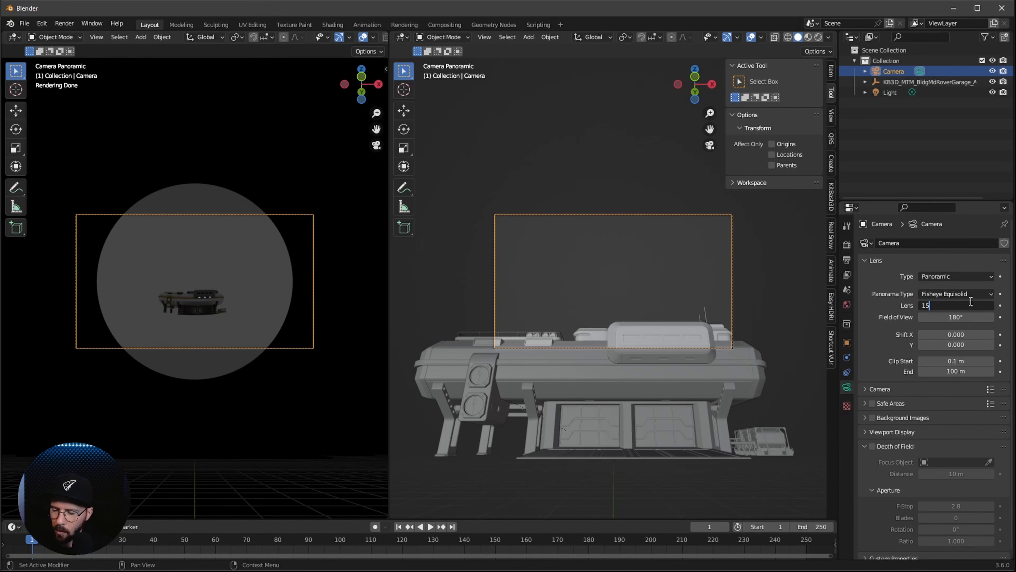
text(15)
key(Return)
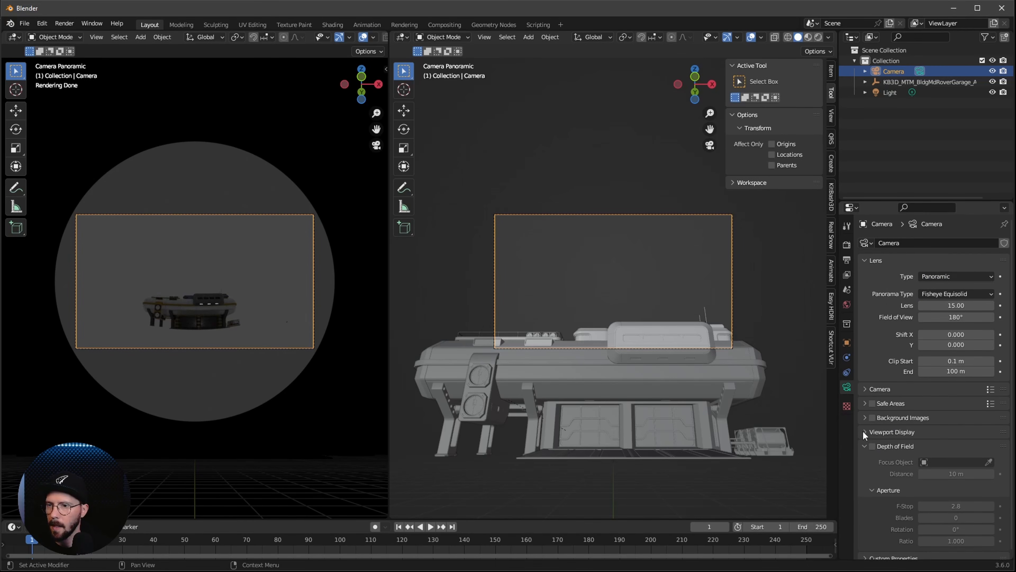
Raise the camera's passepartout to 1.000 and leave the camera view in the solid-shaded viewport
click(864, 432)
drag(956, 516, 993, 517)
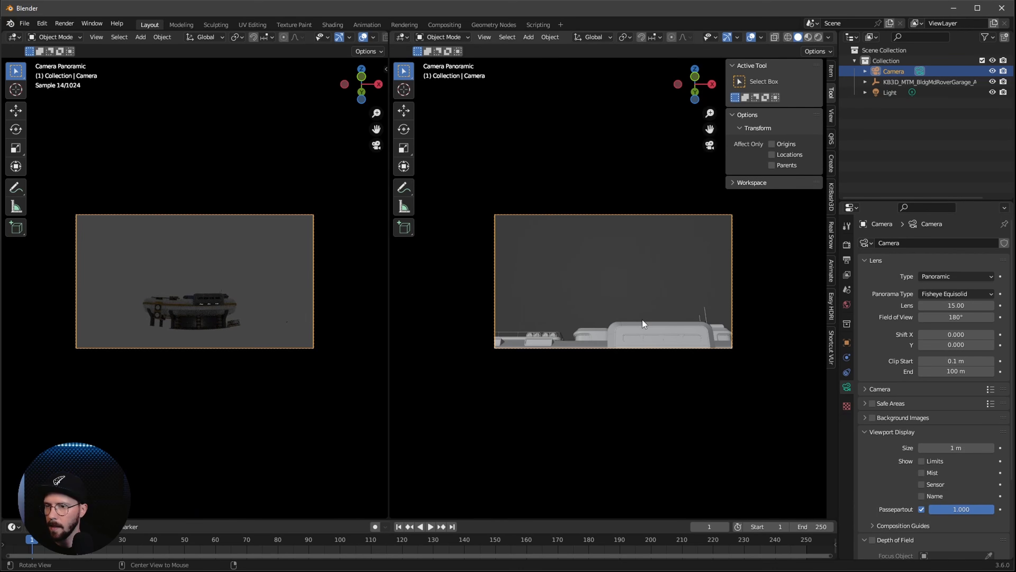
middle_drag(643, 320, 612, 425)
alt+drag(612, 424, 689, 362)
click(686, 392)
Search the add-on preferences for "land" to check that A.N.T.Landscape is enabled
key(shift+a)
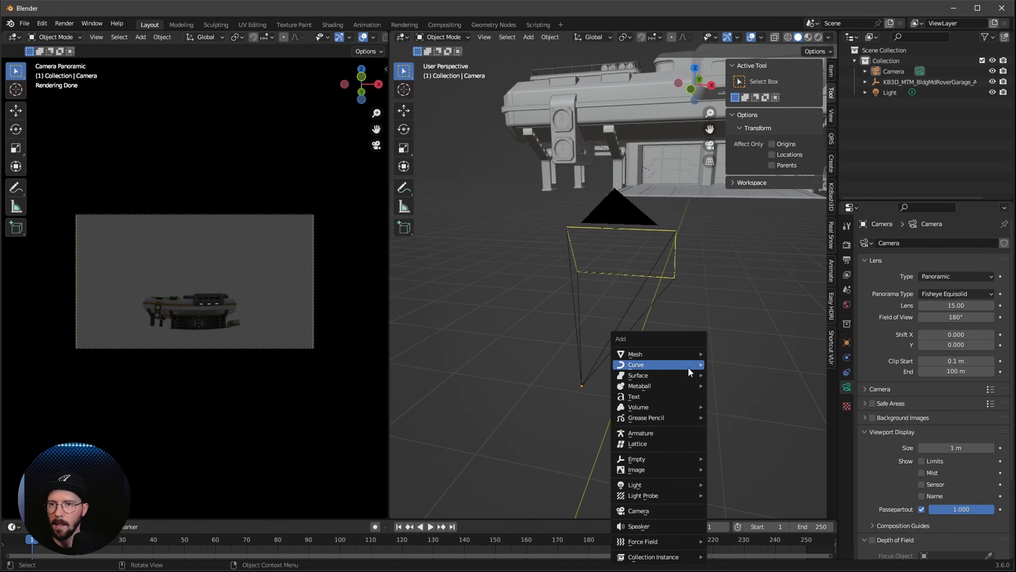
mouse_move(674, 353)
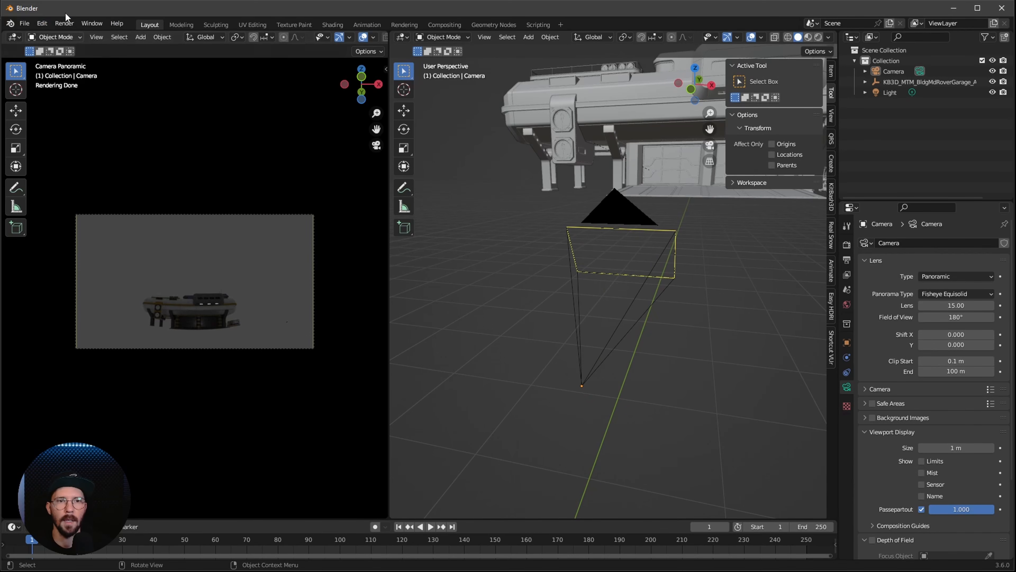
click(42, 23)
click(63, 175)
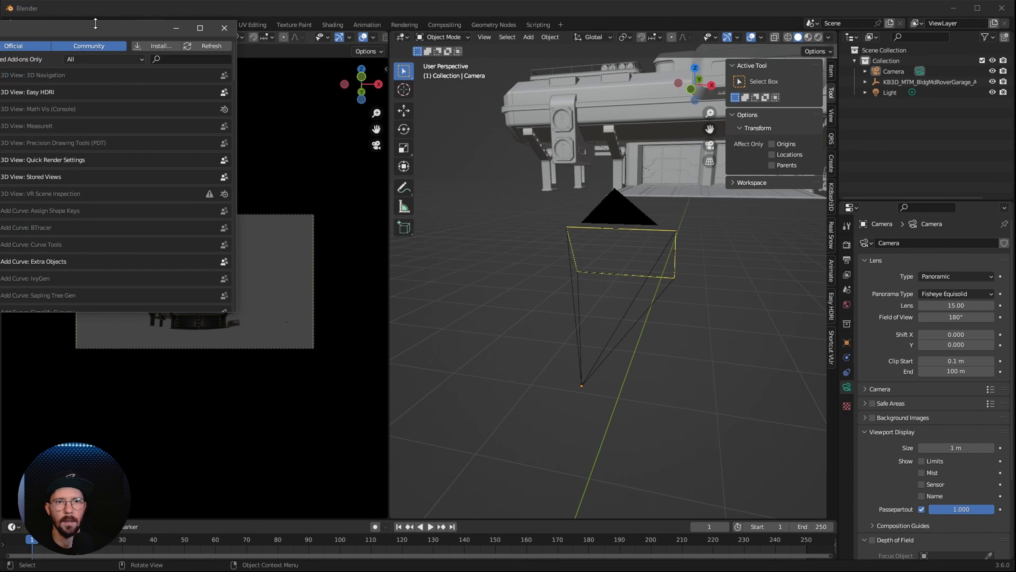
click(476, 47)
text(land)
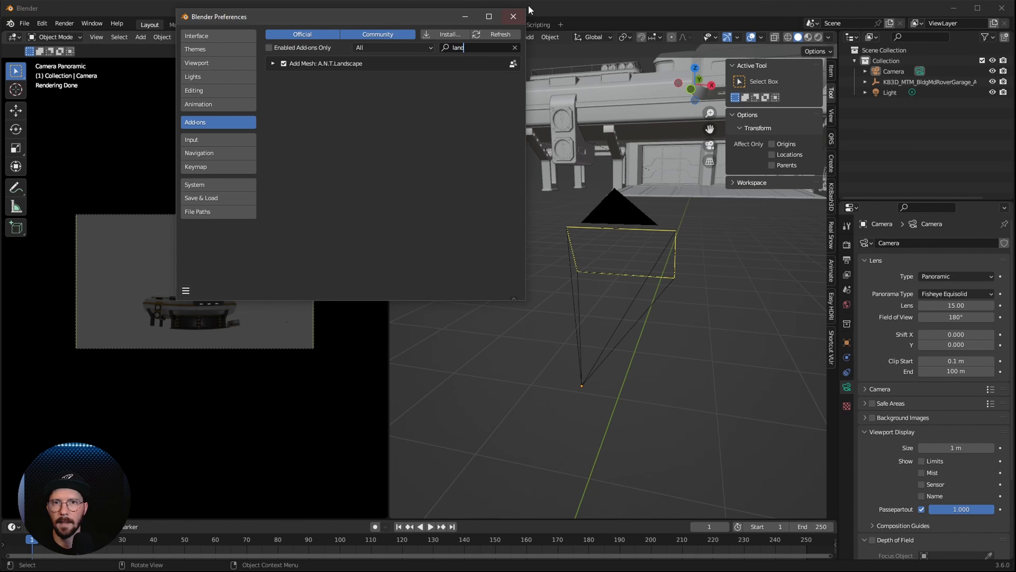
click(514, 16)
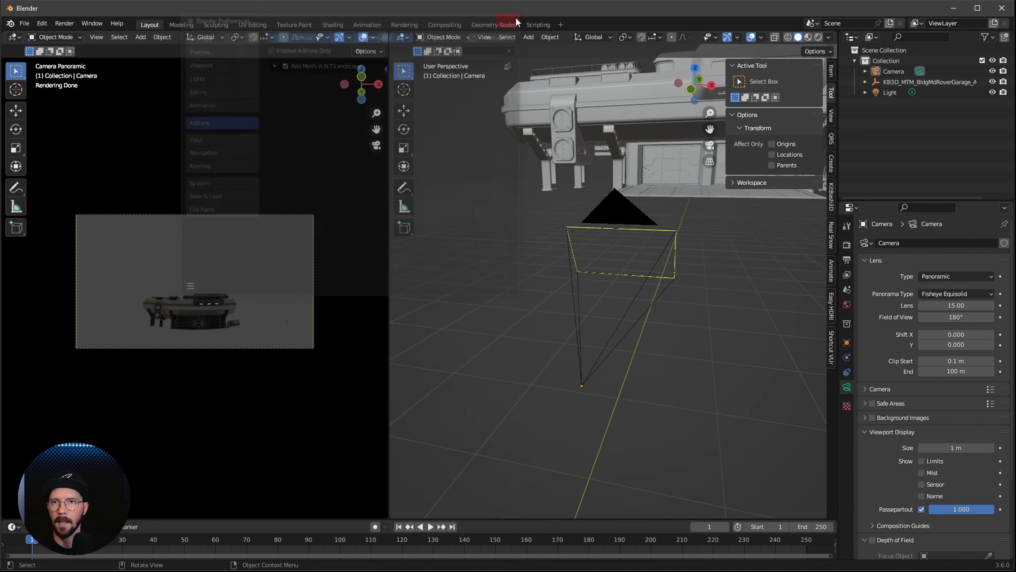
Add a Landscape mesh to the scene at the world origin
key(shift+a)
mouse_move(715, 354)
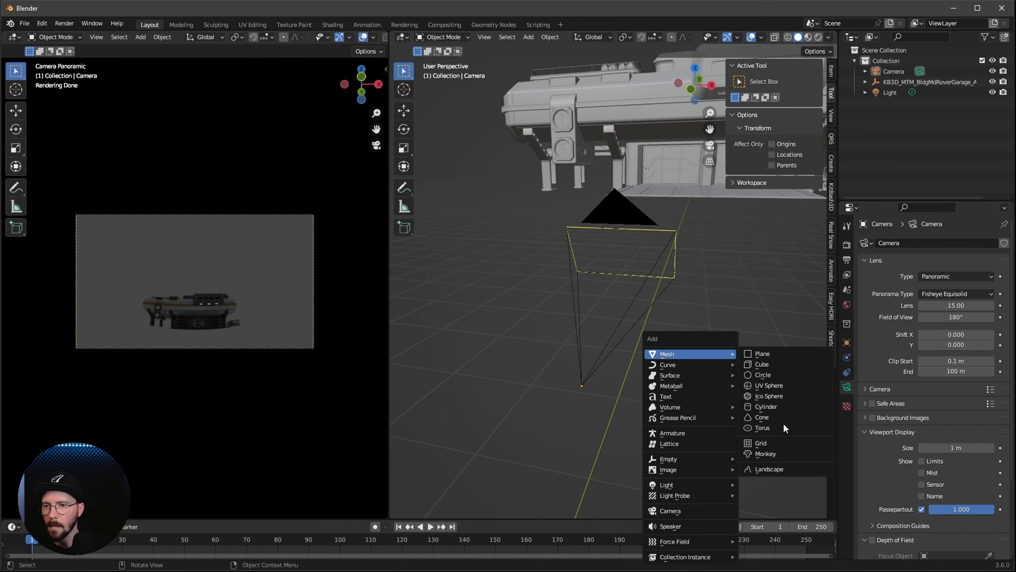
click(786, 470)
scroll(539, 395, down, 5)
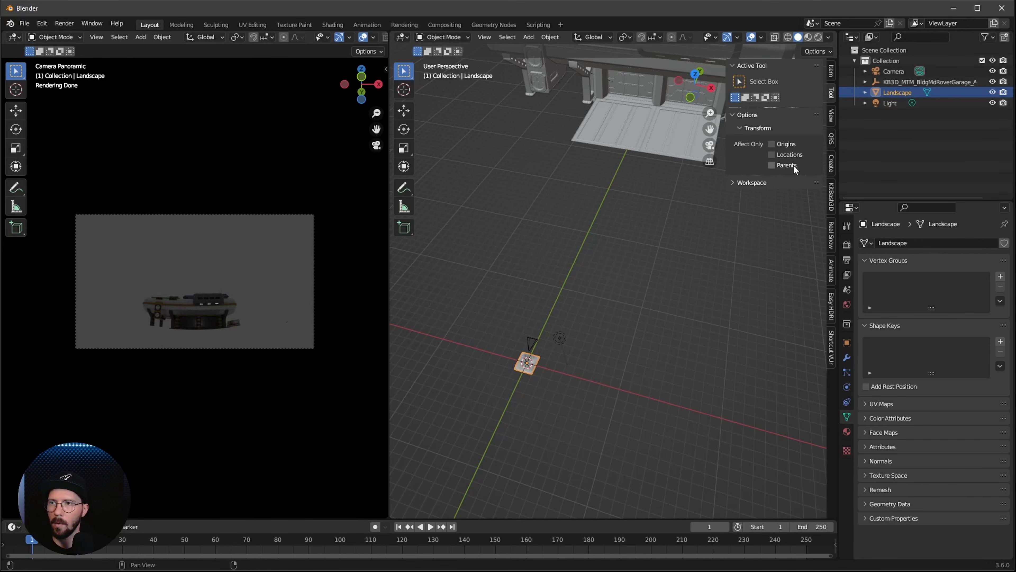
Set the Landscape's dimensions to 55.2 m in X, 70 m in Y and 2.13 m in Z
click(829, 74)
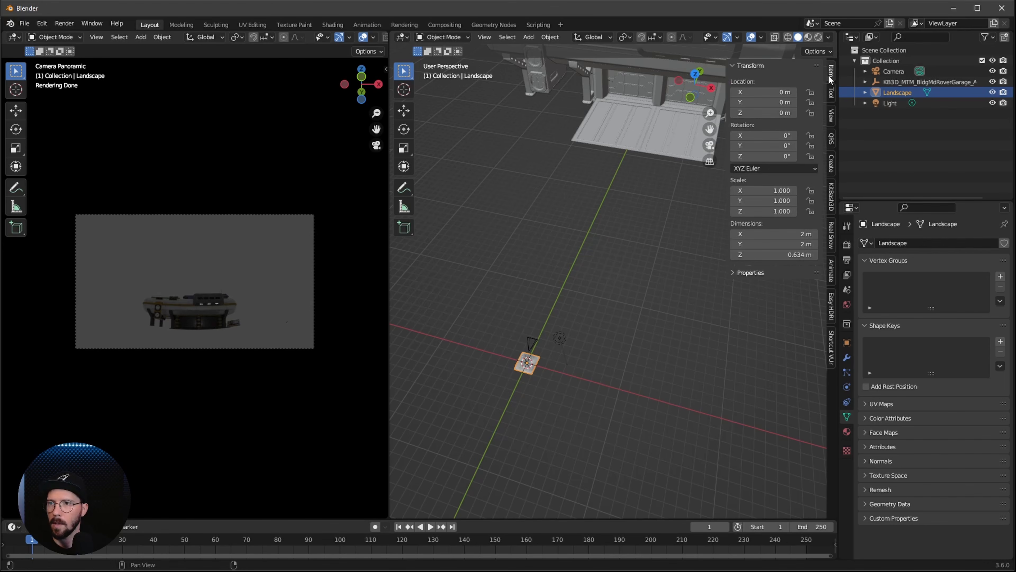
click(794, 233)
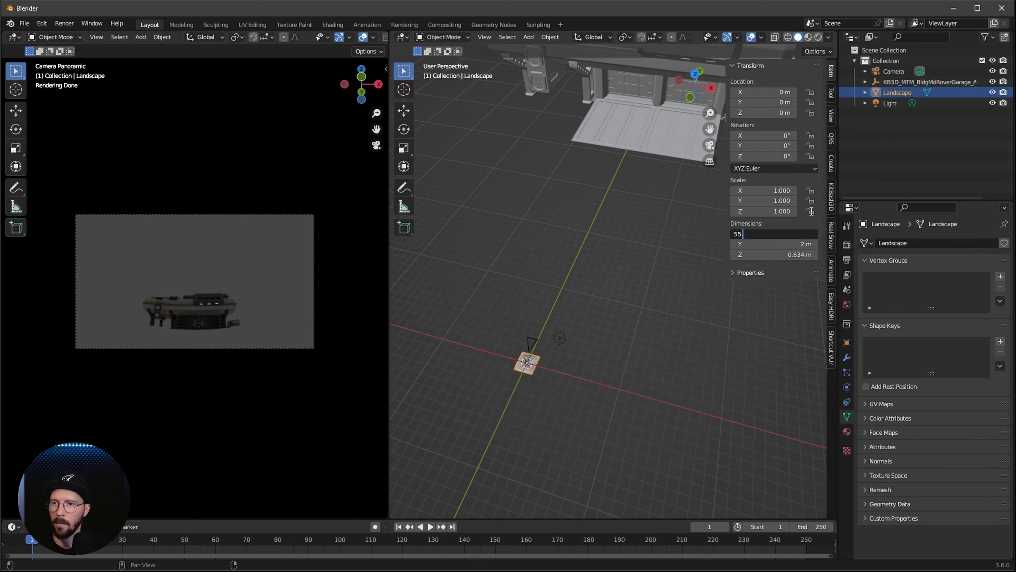
key(Tab)
text(70)
key(Tab)
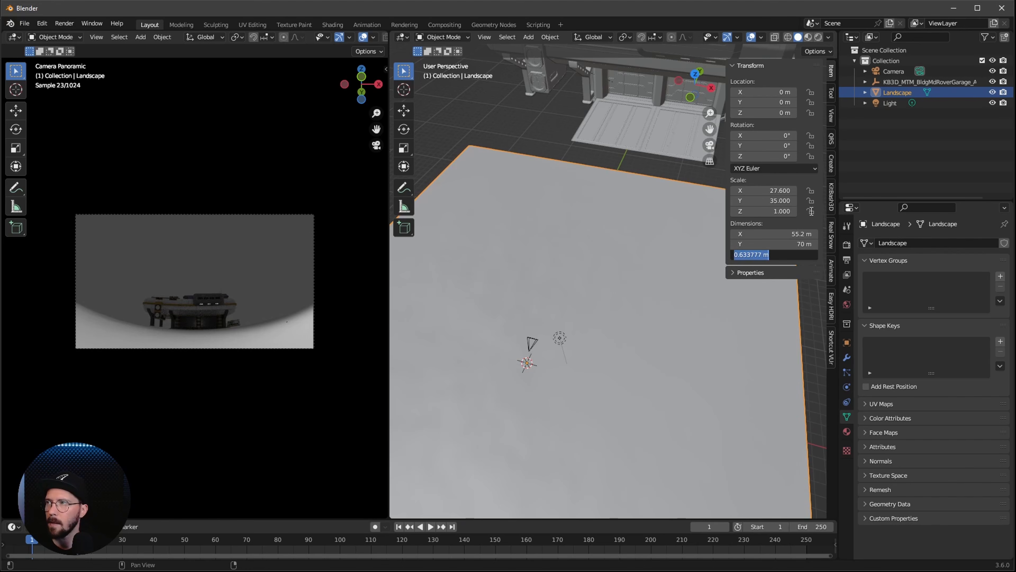
text(2.13)
key(Return)
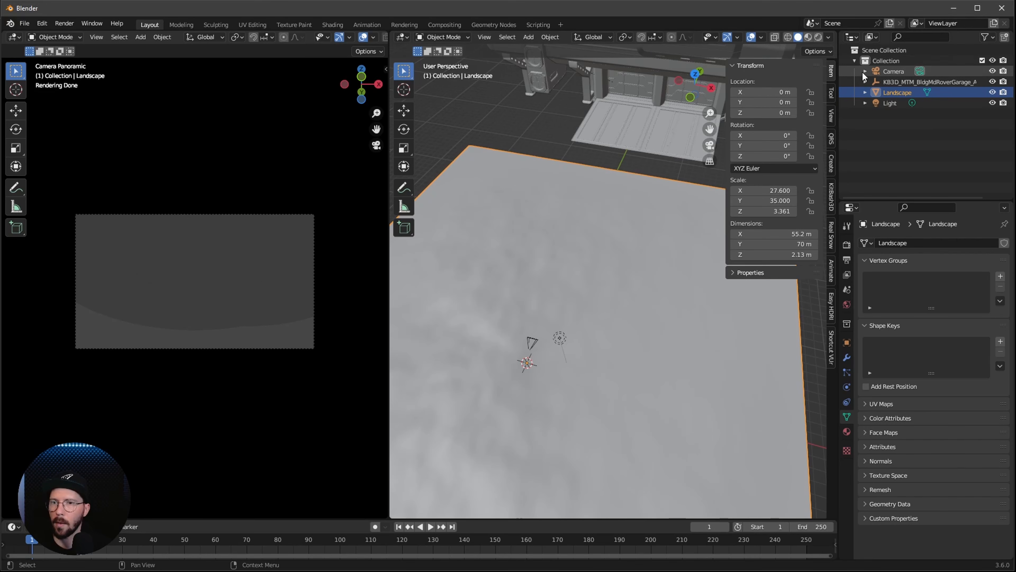
Move the Landscape to location X -1.1 m, Y 54 m, Z -0.3 m, beneath the garage
click(793, 93)
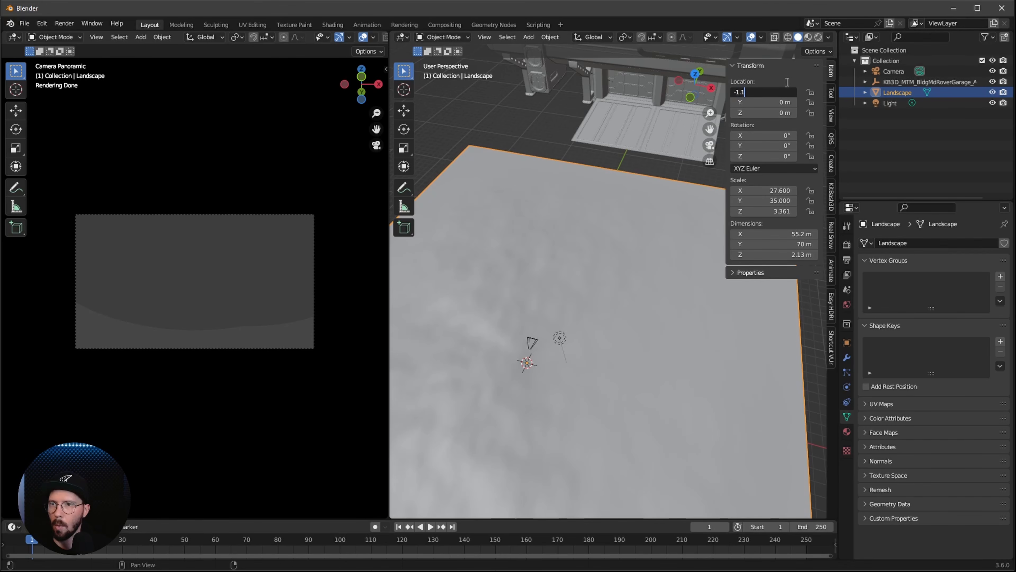
text(-1.1)
key(Tab)
text(54)
key(Tab)
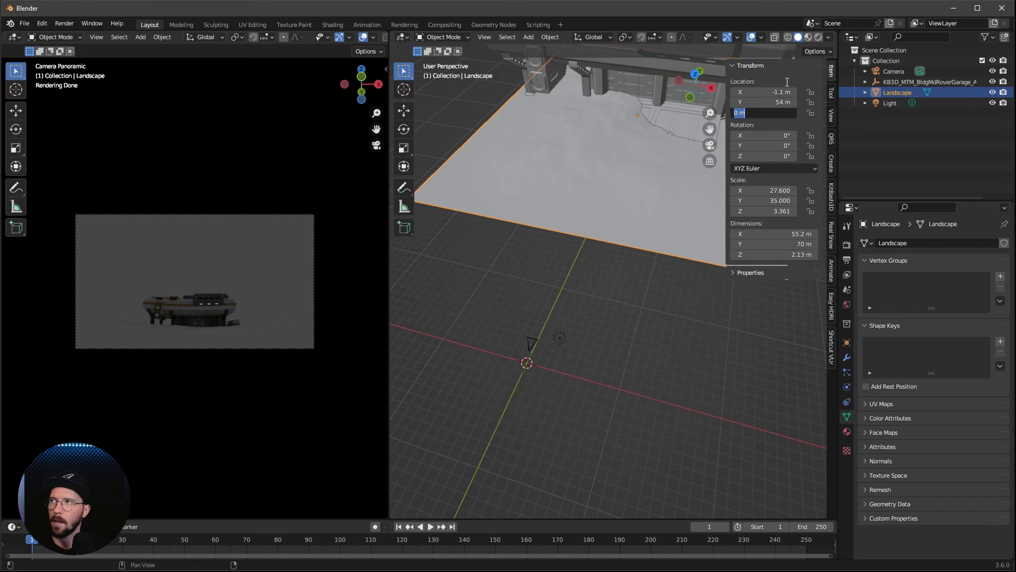
text(-0.3)
key(Return)
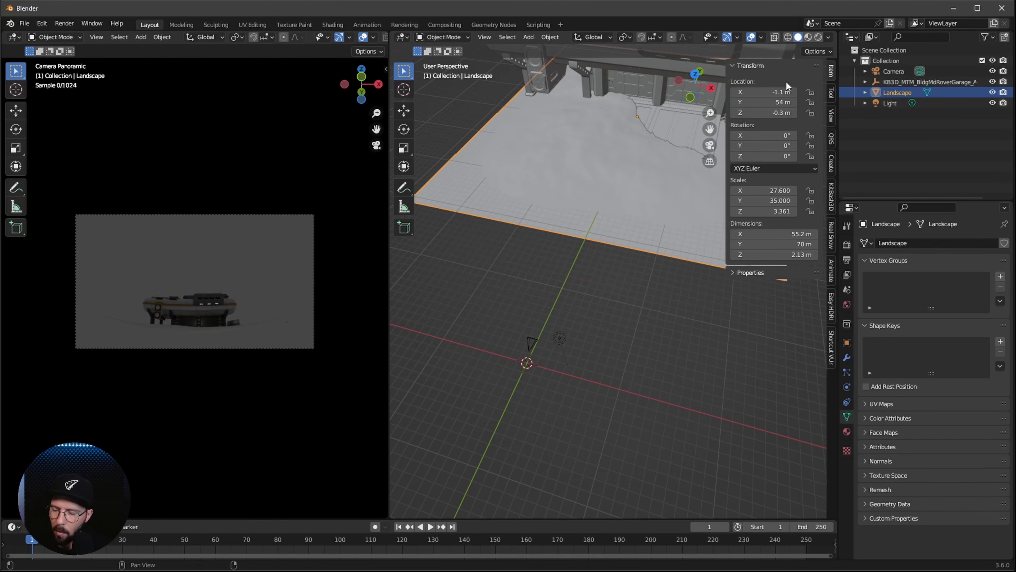
Duplicate the Landscape in place and set the copy's location to X -13 m, Y 9 m, Z 0 m
key(KP_Decimal)
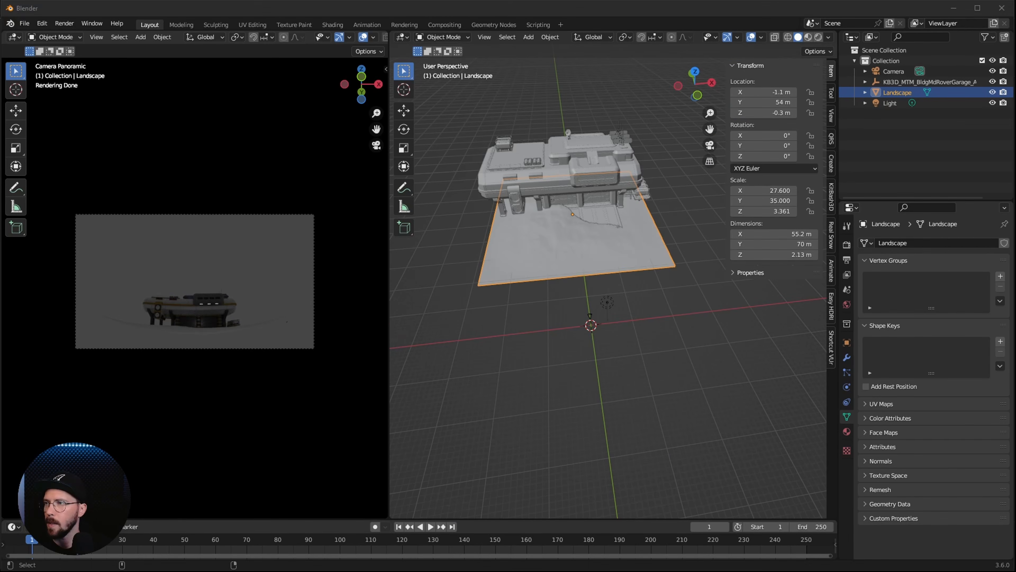
middle_drag(678, 315, 654, 318)
key(shift+d)
key(Escape)
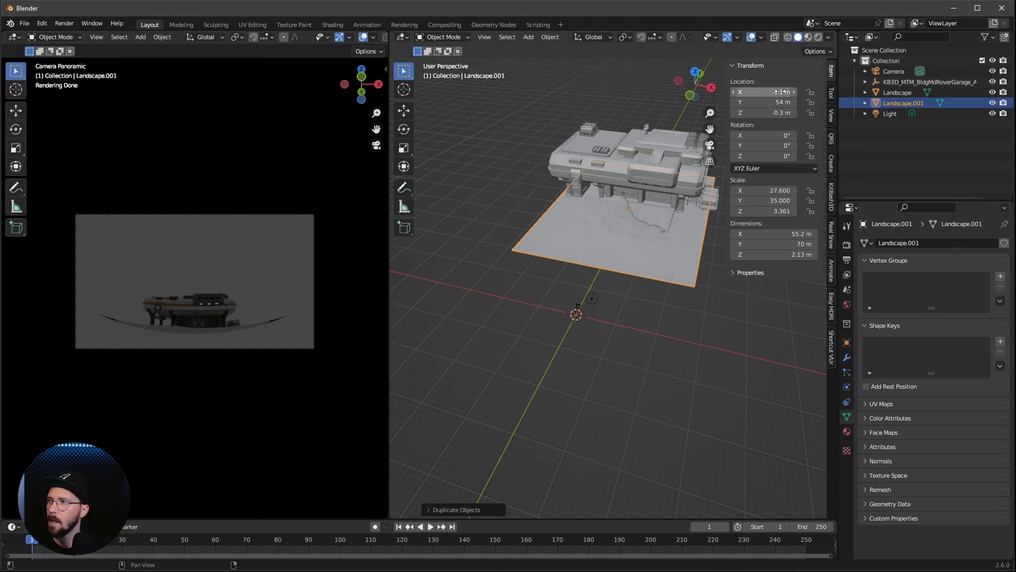
click(776, 92)
text(-1)
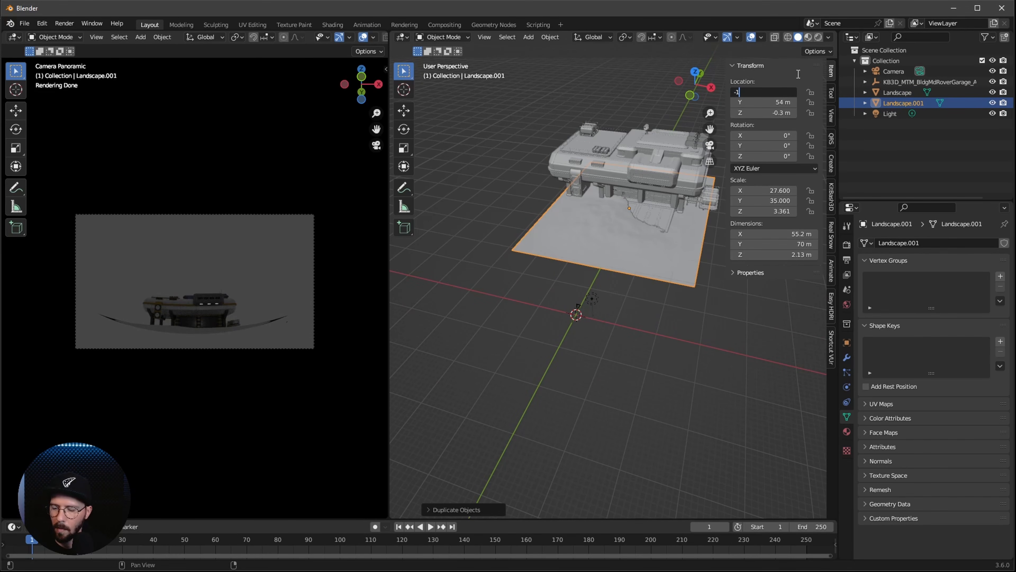
text(3)
key(Tab)
text(9)
key(Tab)
text(0)
key(Return)
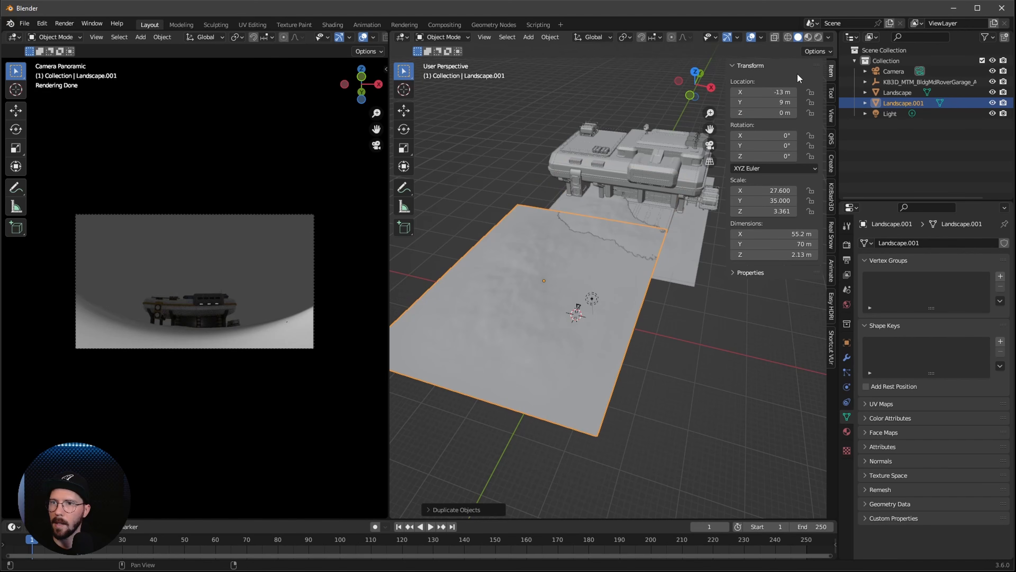
Resize the selected landscape copy to 31 m in X and 2.4 m in Z
click(807, 233)
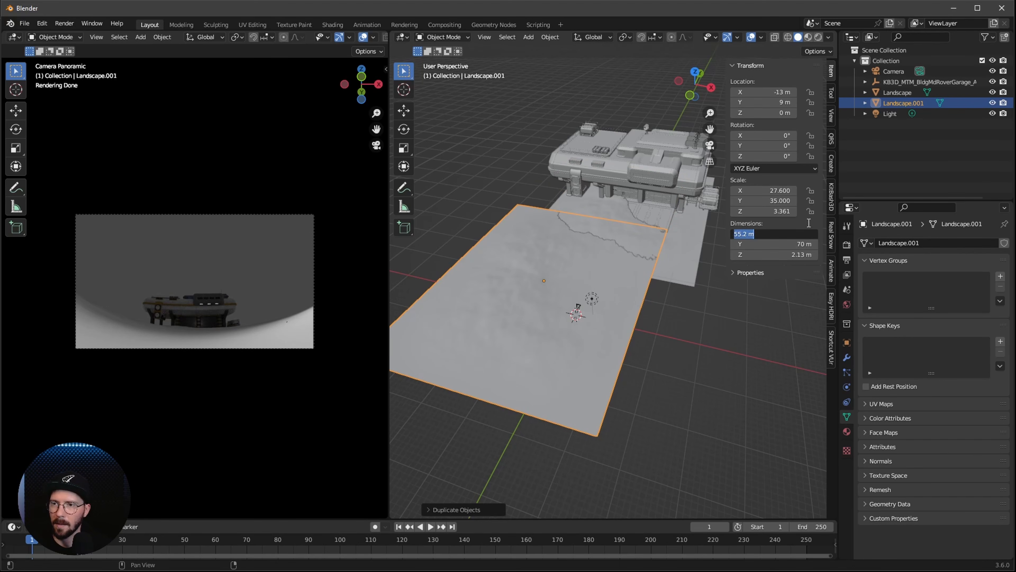
text(31)
key(Tab)
key(Tab)
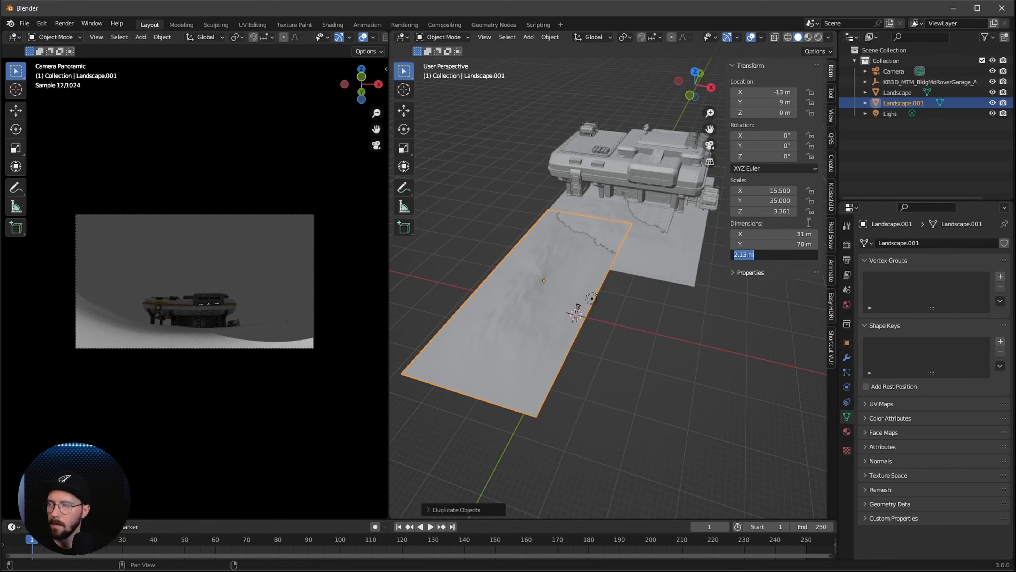
text(2.4)
key(Return)
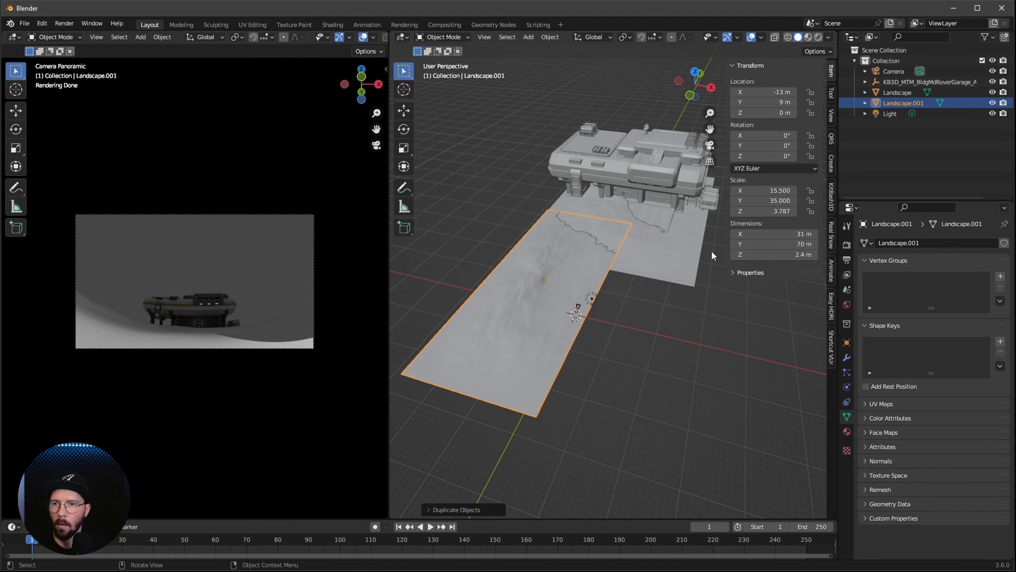
Duplicate the narrow landscape and set the new copy's location to X 26.6 m, Y 9 m, Z -0.5 m
middle_drag(627, 375, 629, 405)
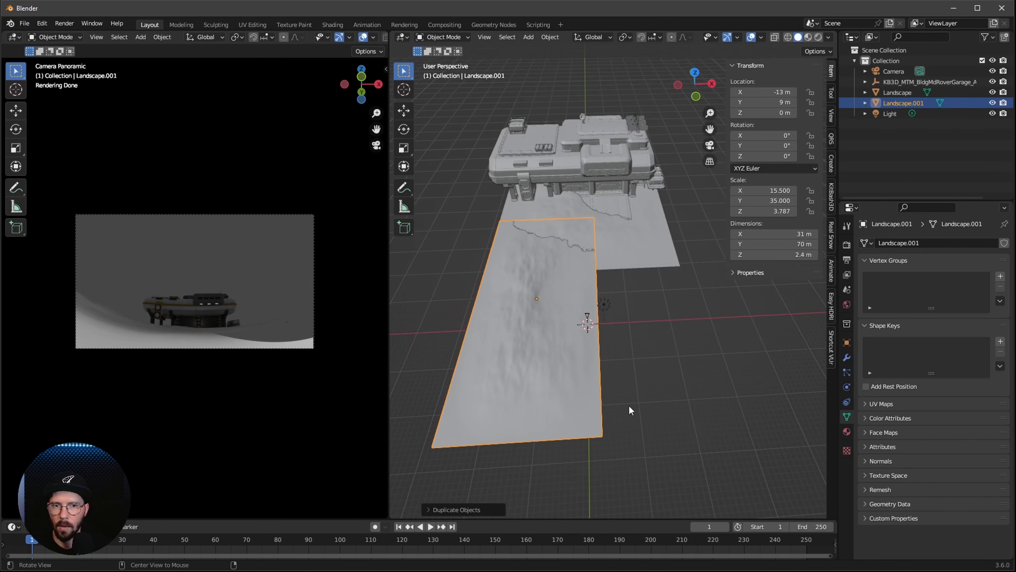
key(shift+d)
key(Escape)
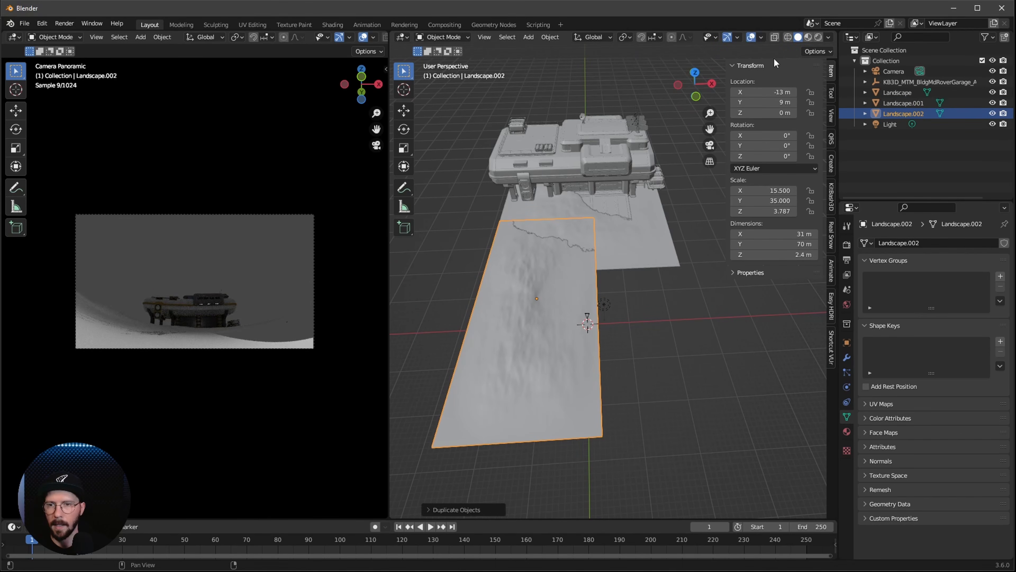
click(780, 91)
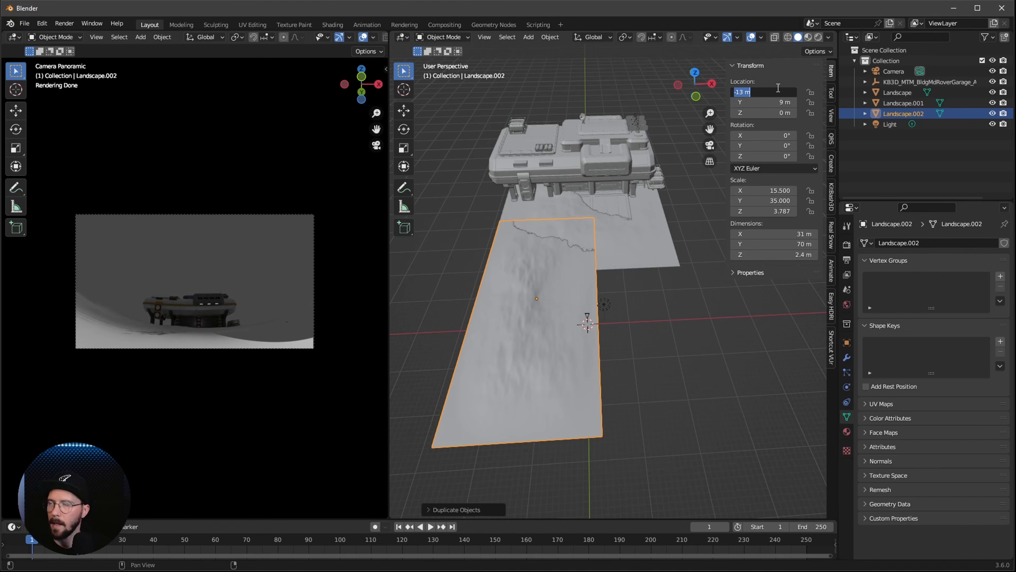
text(26.6)
key(Tab)
text(9)
key(Tab)
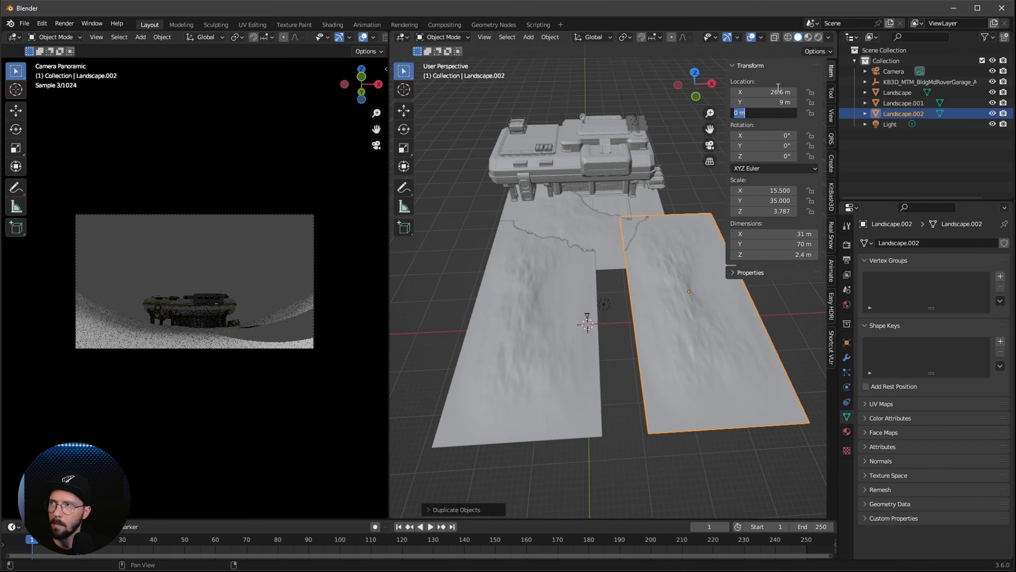
text(-0.5)
key(Return)
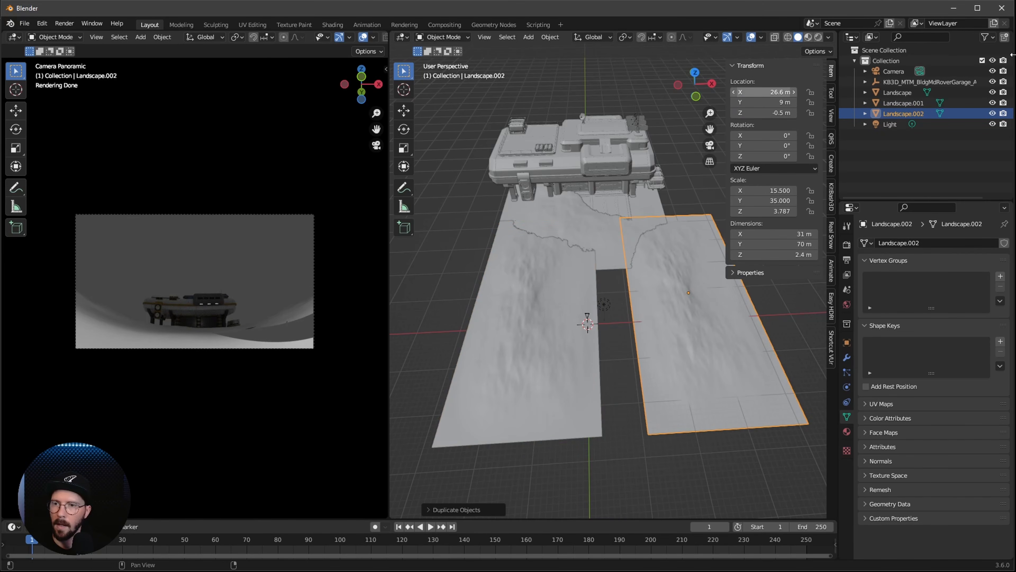
Set the second landscape copy's dimensions to 50 m in X and 5.53 m in Z
double_click(795, 236)
text(50)
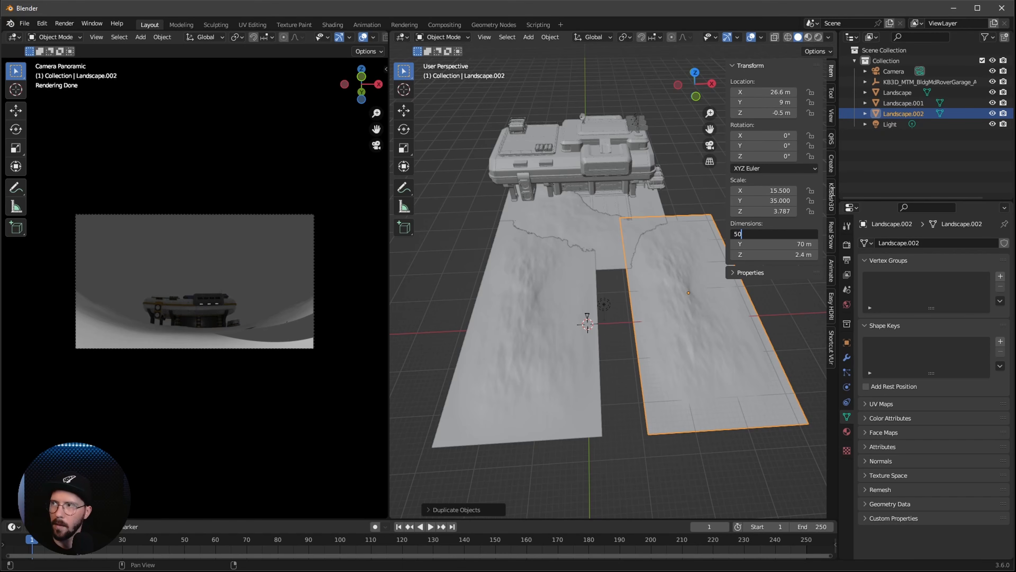
key(Tab)
key(Tab)
text(5)
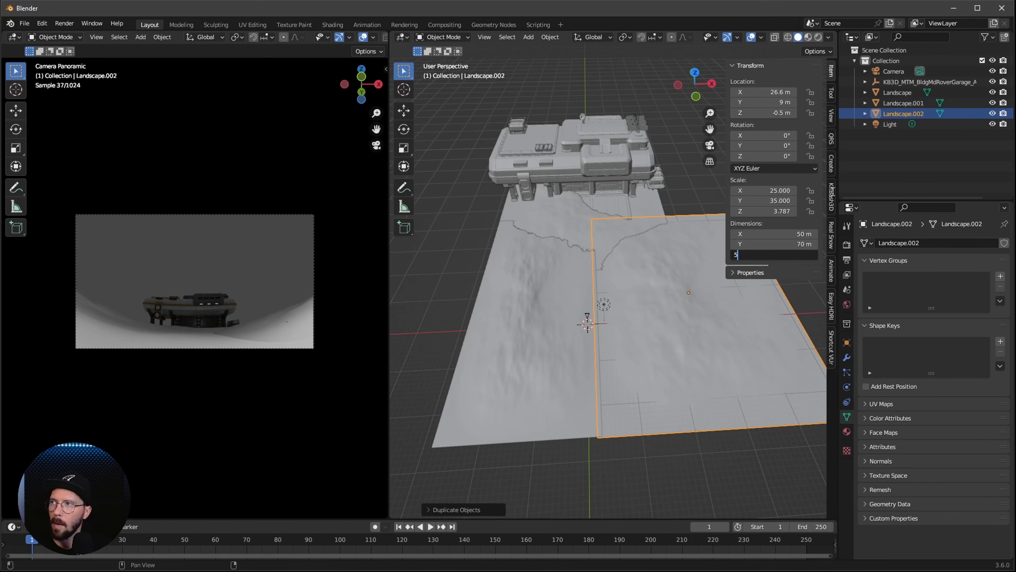
text(.53)
key(Return)
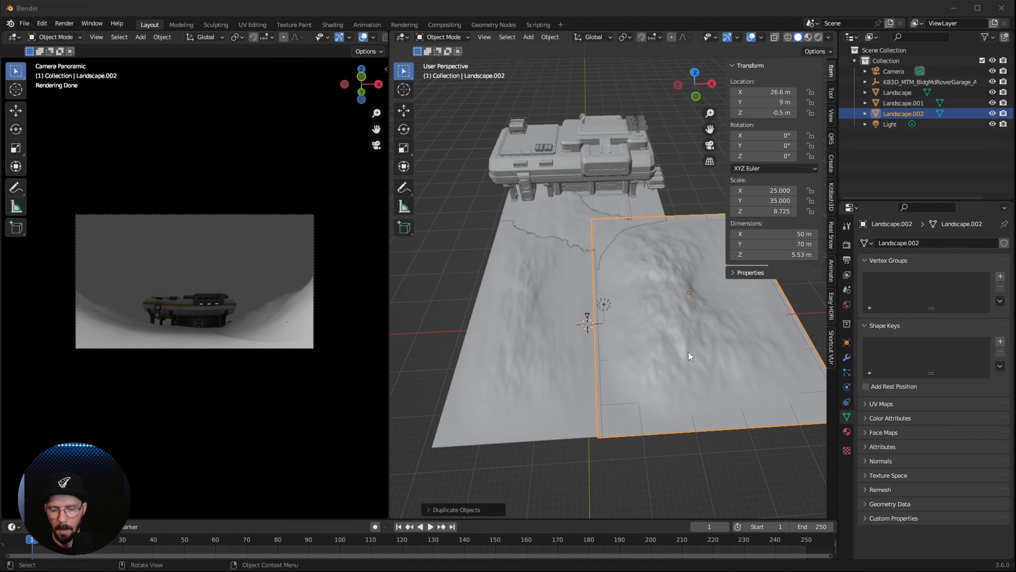
Duplicate the 50 m wide landscape and set the new copy's location to X -26.8 m and Z -0.67 m
key(shift+d)
right_click(719, 299)
click(778, 92)
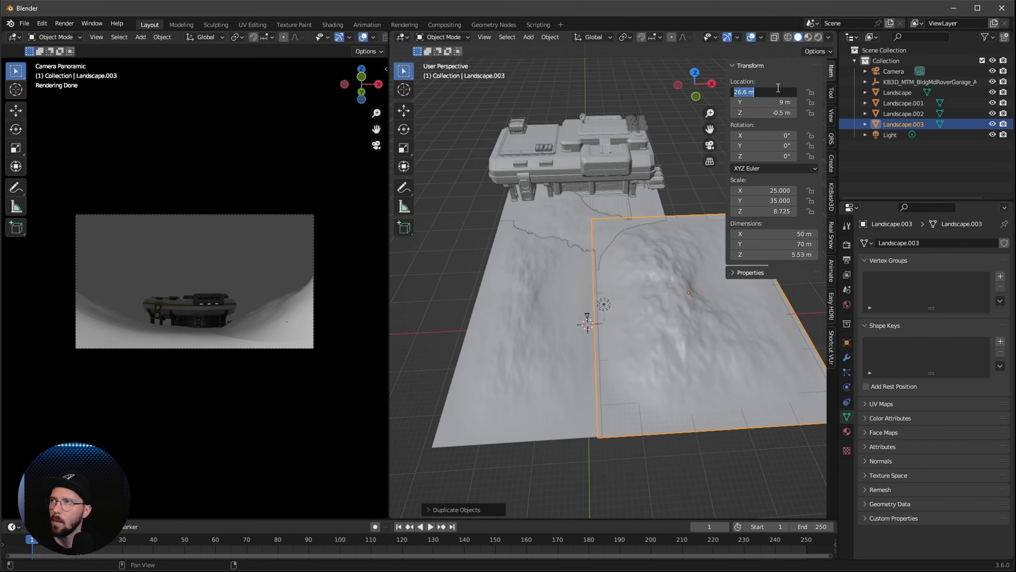
key(BackSpace)
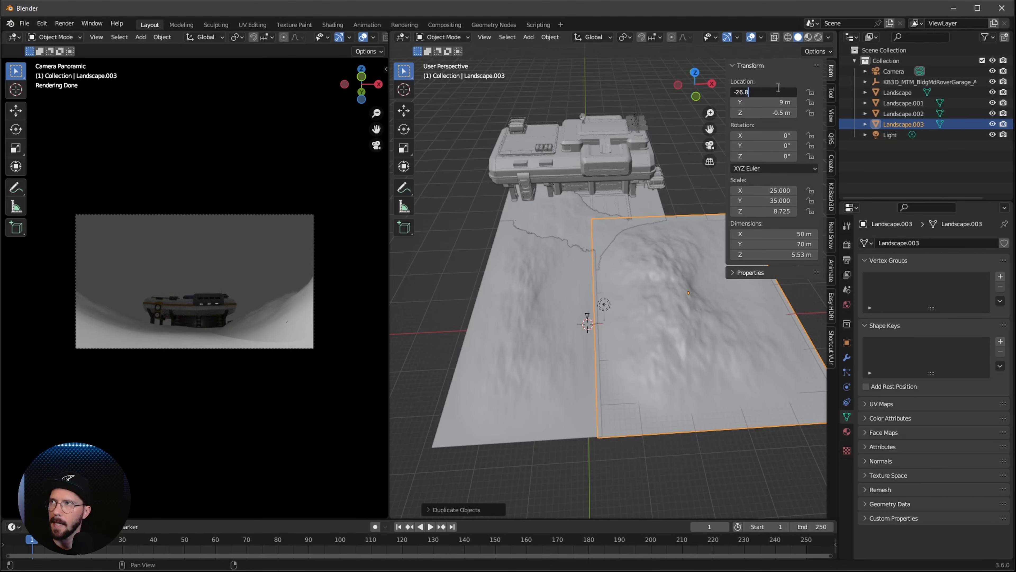
text(-26.8)
key(Tab)
key(Tab)
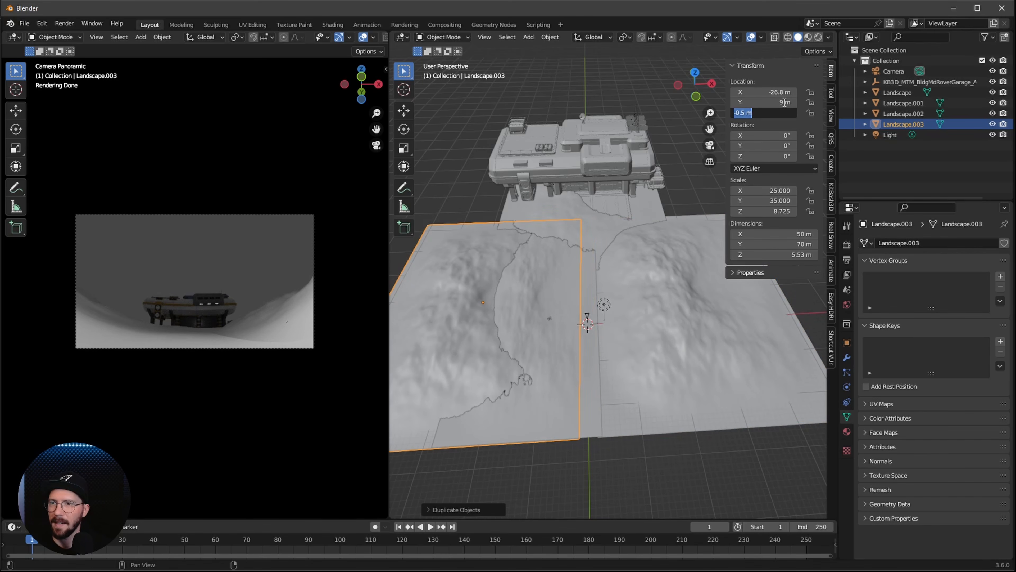
key(BackSpace)
text(-0.67)
key(Return)
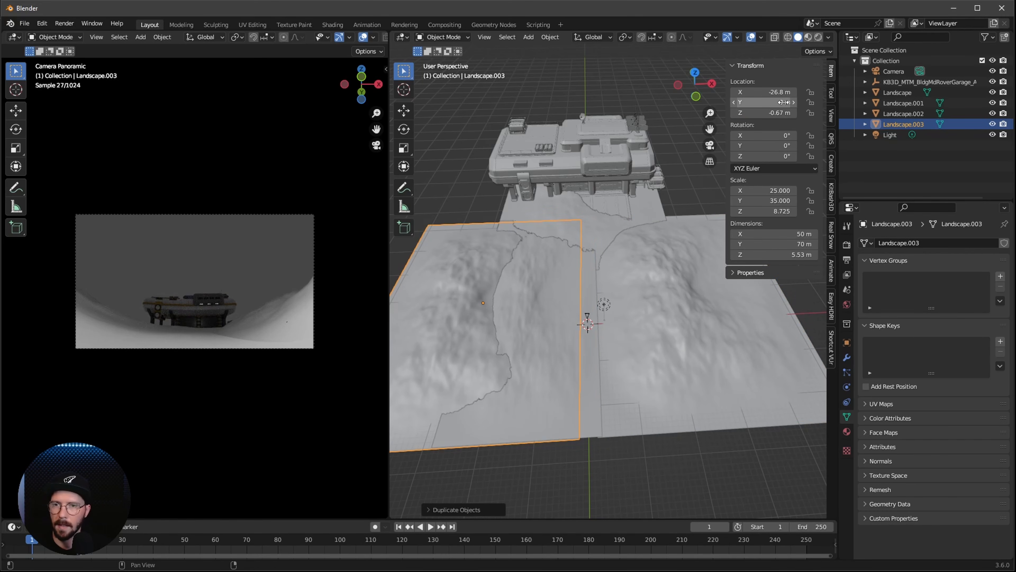
Raise the Z dimension of the newest landscape copy to 14.4 m
click(800, 255)
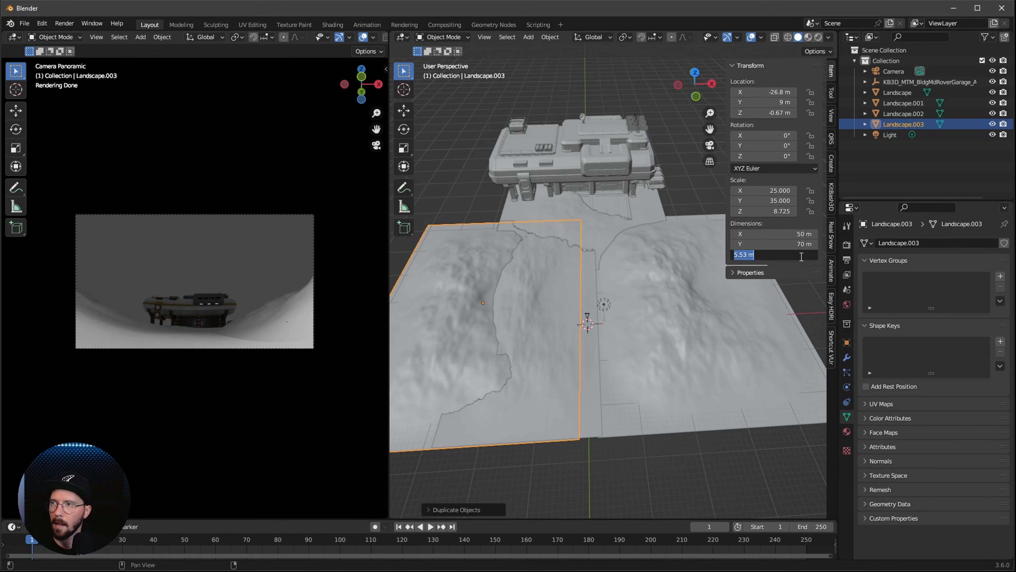
text(14)
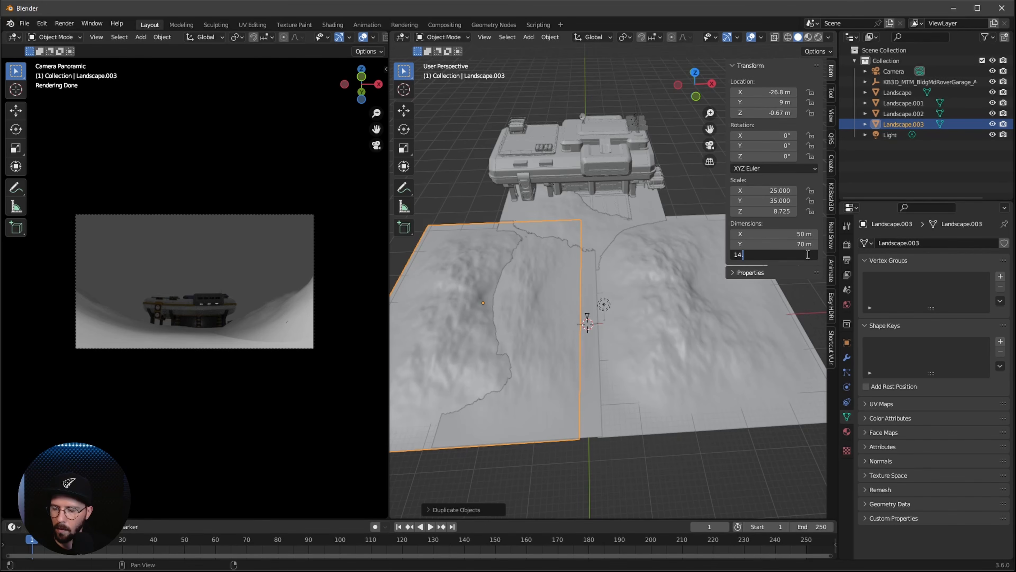
text(.4)
key(Return)
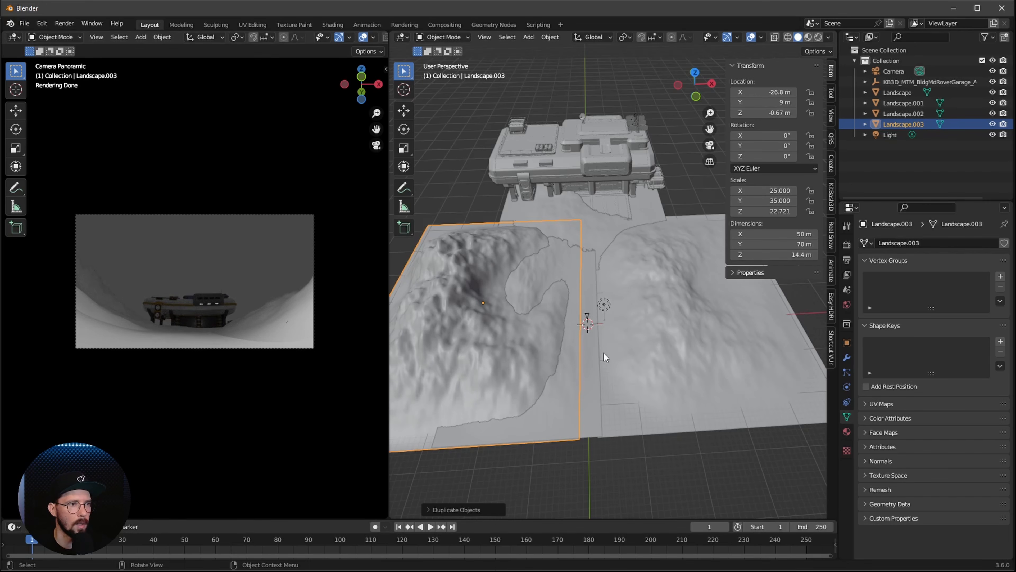
Enlarge the timeline area and change its editor type to Asset Browser
mouse_move(641, 340)
middle_down()
mouse_move(653, 333)
mouse_move(632, 353)
middle_up()
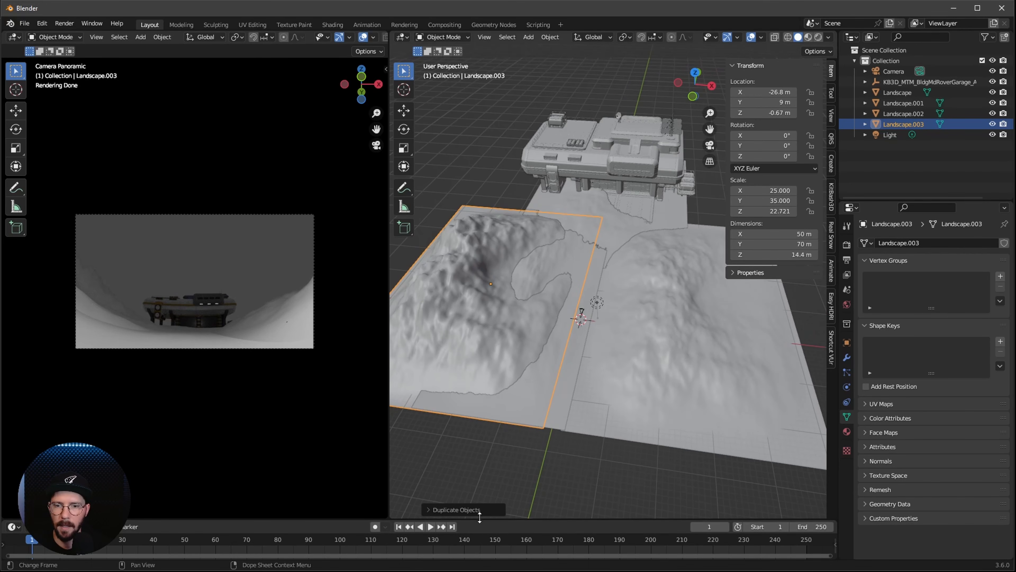
drag(483, 519, 482, 413)
click(13, 420)
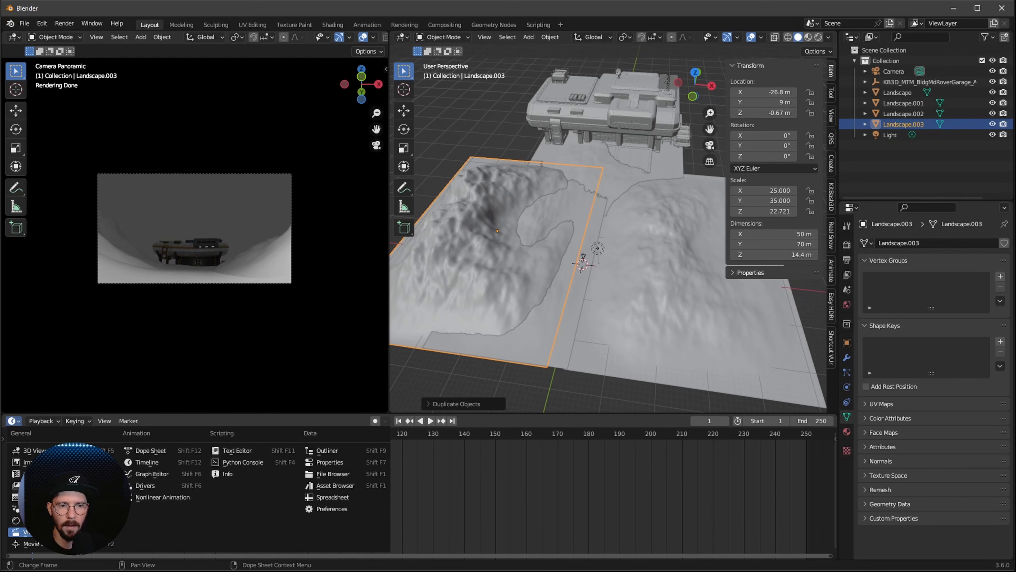
click(335, 485)
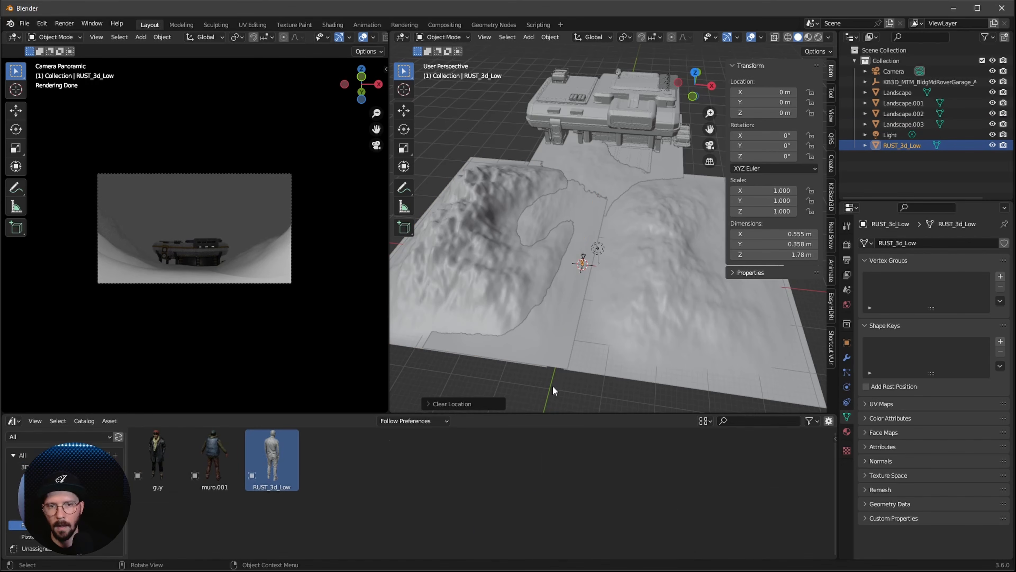
Set the human figure's location to X -1.6 m, Y 4.8 m and Z 0.35 m
ctrl+middle_drag(551, 343, 681, 221)
scroll(583, 328, up, 3)
shift+middle_drag(583, 329, 674, 188)
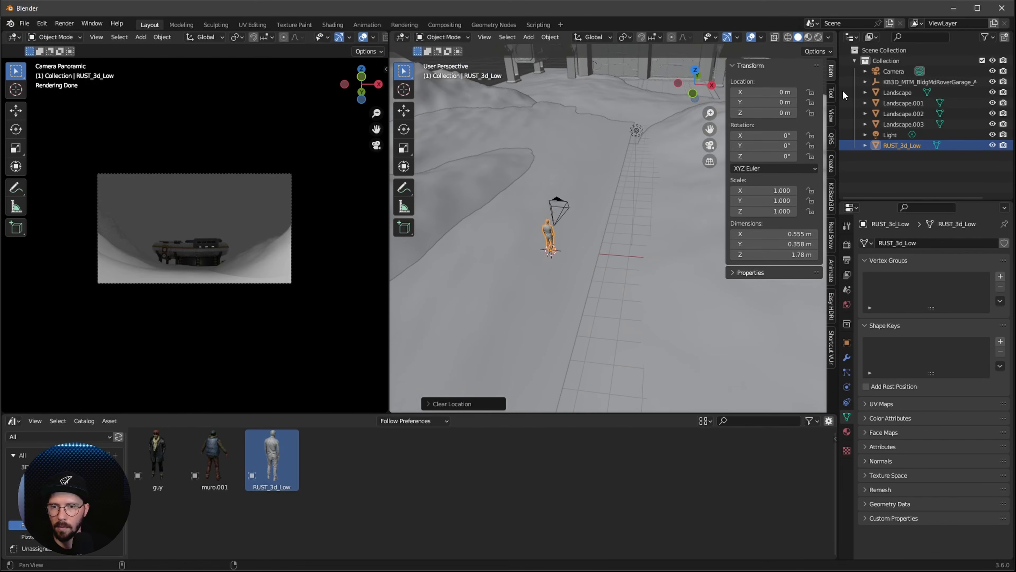
click(777, 92)
key(Tab)
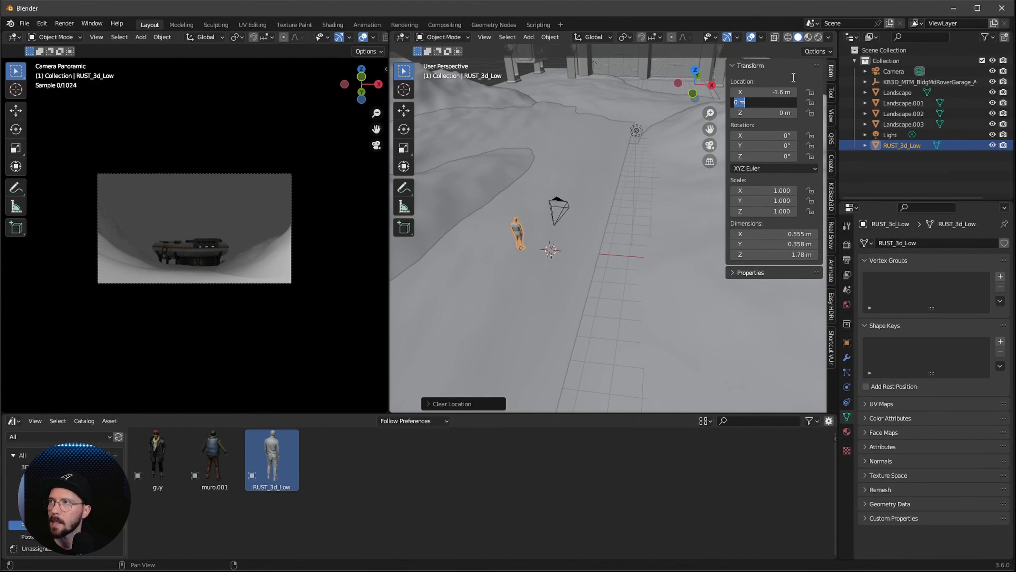
text(4.8)
key(Tab)
key(BackSpace)
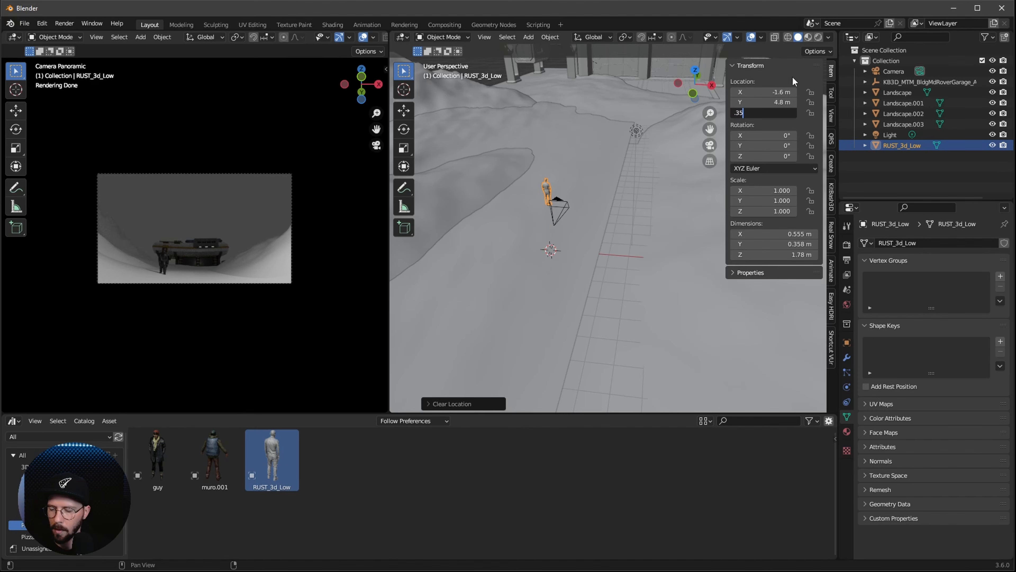
text(.35)
key(Return)
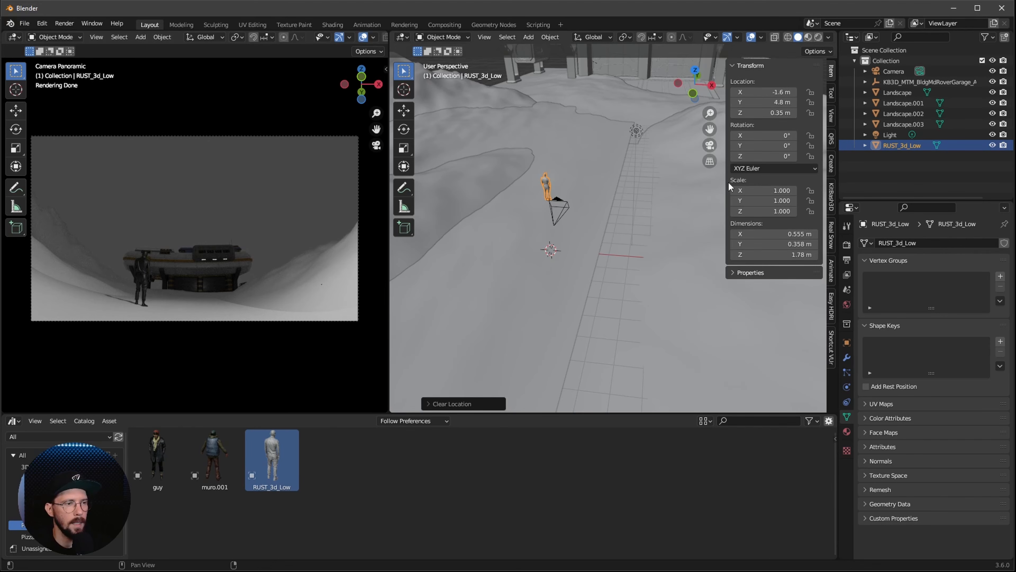
Select the 31 m wide landscape under the figure, change the Asset Browser area to the Shader Editor and enlarge it
middle_drag(615, 286, 659, 282)
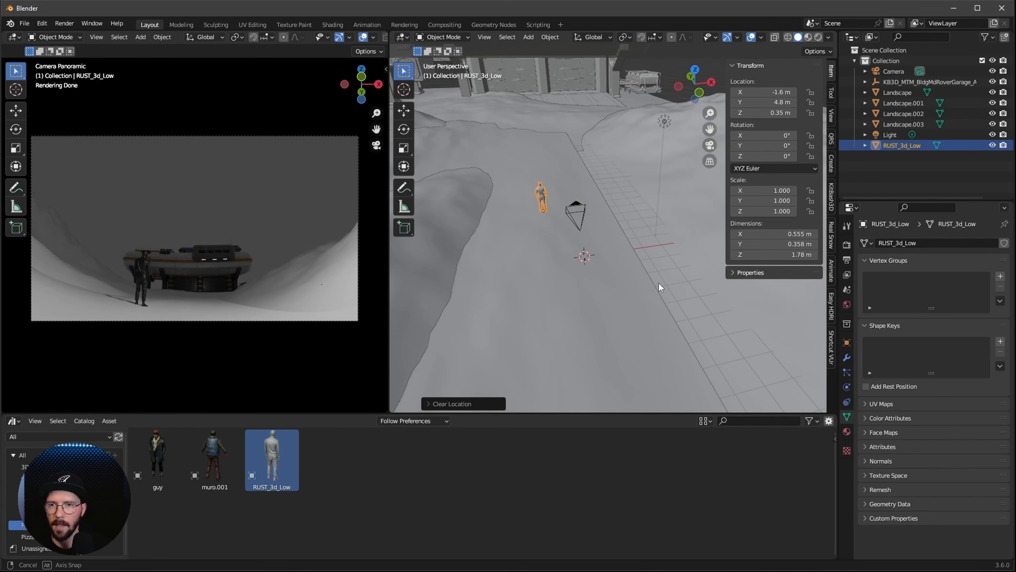
click(602, 290)
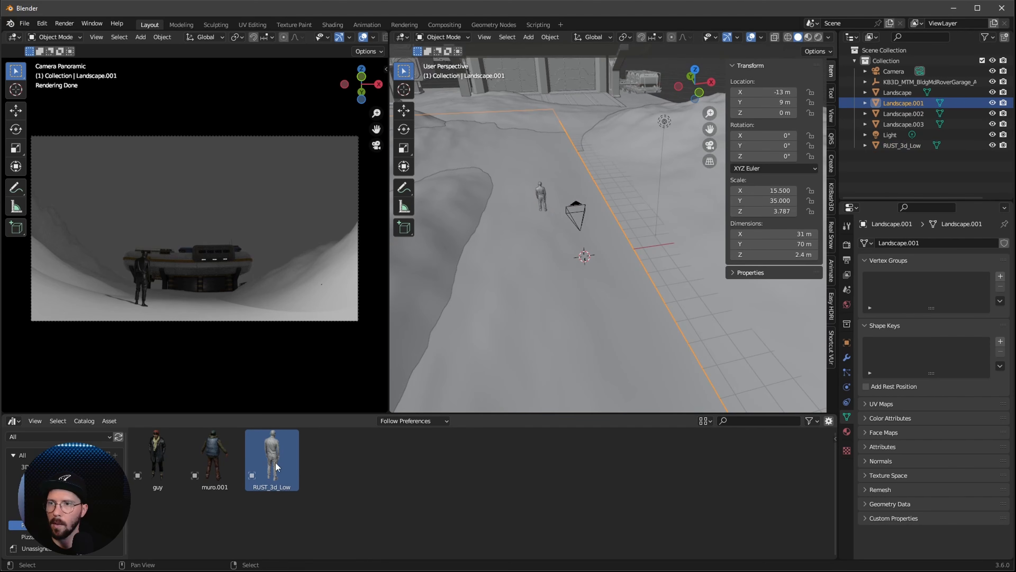
click(14, 421)
click(36, 520)
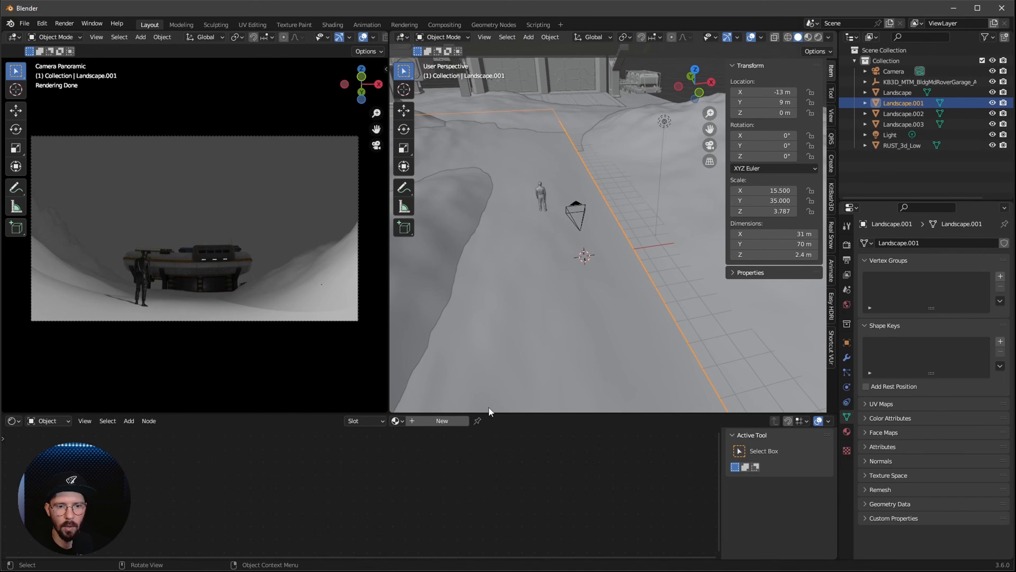
drag(493, 411, 493, 296)
Create a new material named M_moon on the selected landscape and select its Principled BSDF node
click(440, 302)
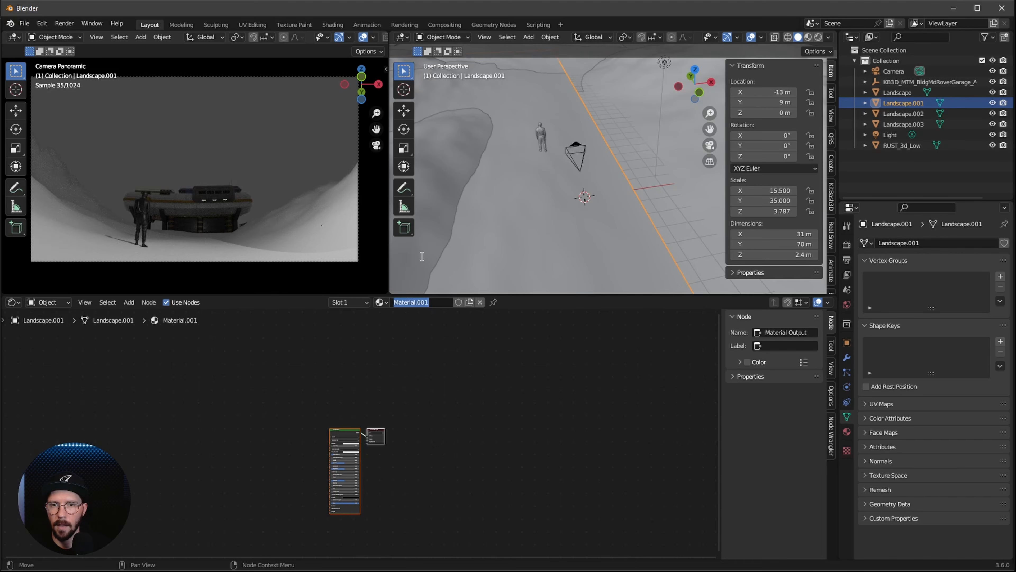
double_click(420, 302)
text(M_m)
key(Return)
alt+drag(619, 395, 727, 366)
click(548, 432)
ctrl+alt+drag(537, 490, 562, 376)
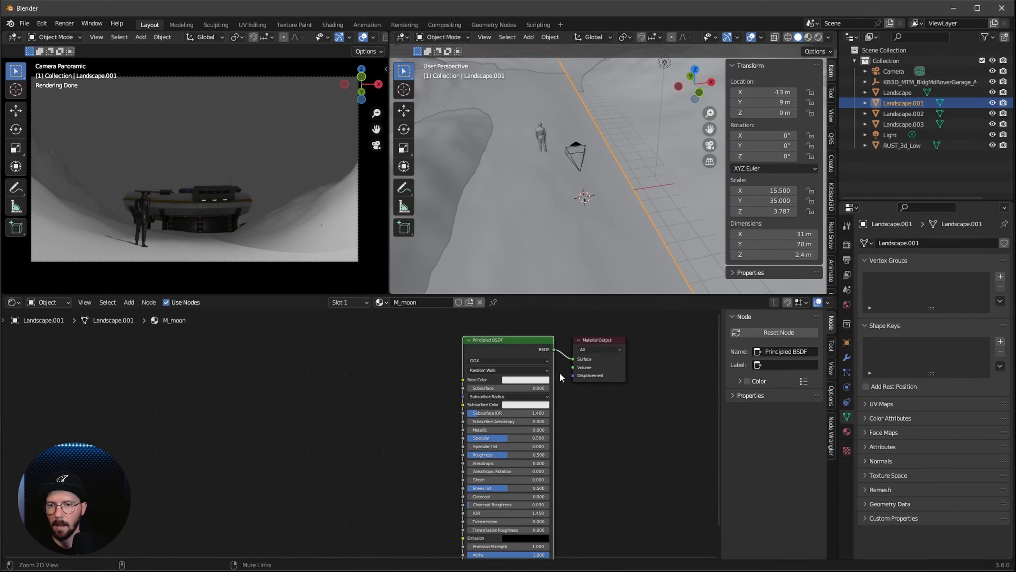
Look up the Node Wrangler add-on in the preferences to check whether it is enabled
click(829, 445)
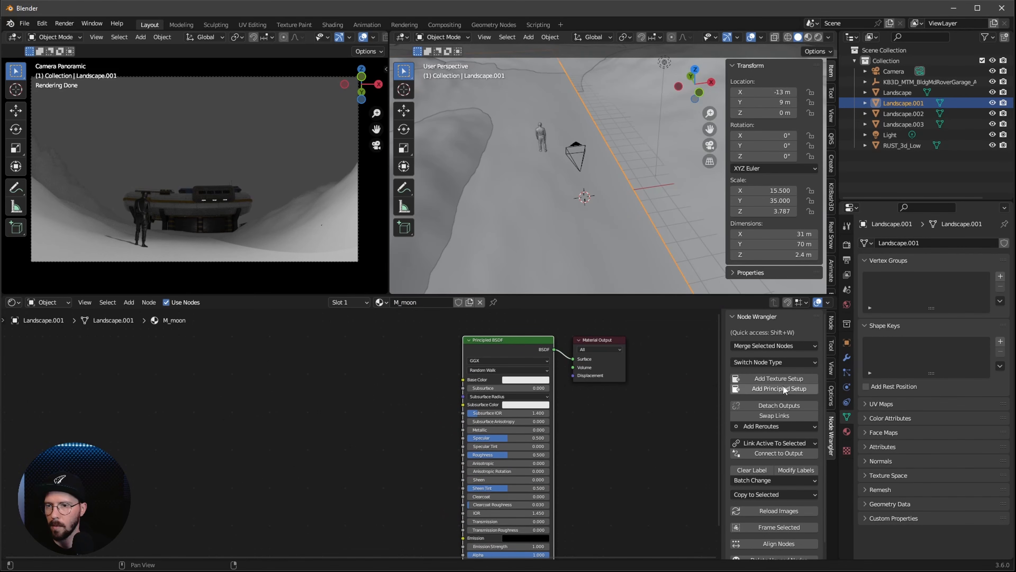
click(42, 23)
click(76, 175)
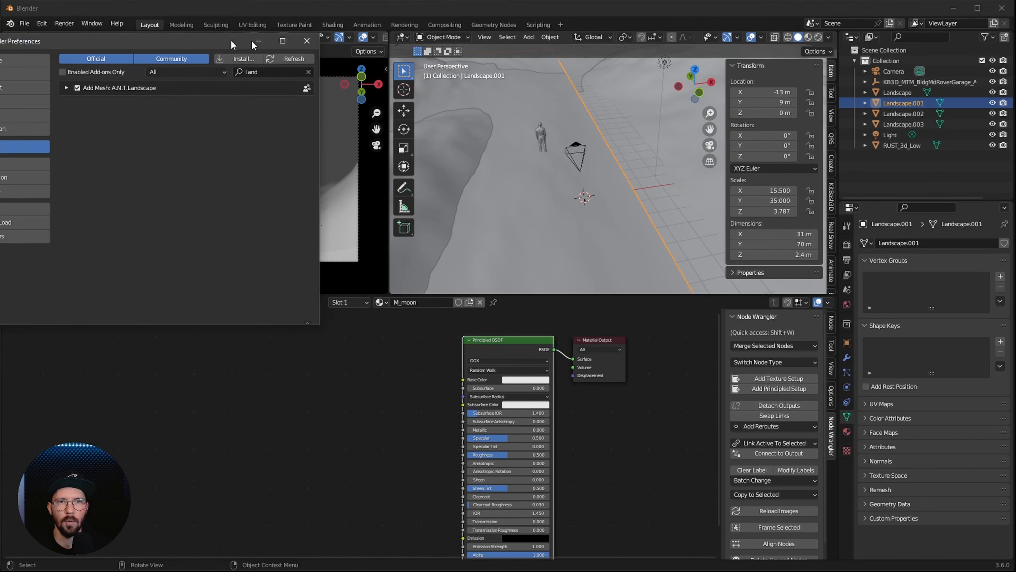
click(502, 103)
text(wrea)
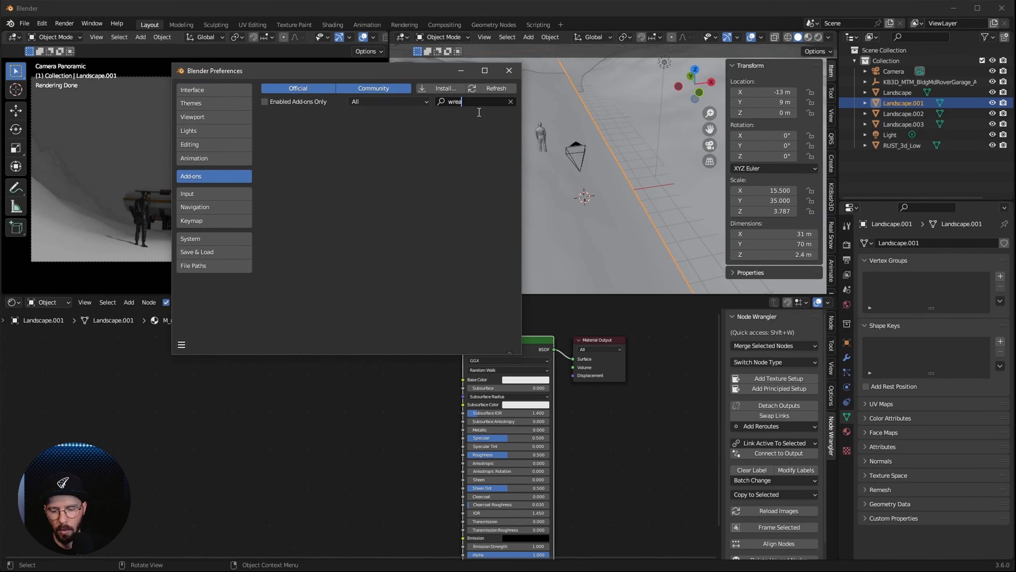
key(BackSpace)
key(BackSpace)
text(a)
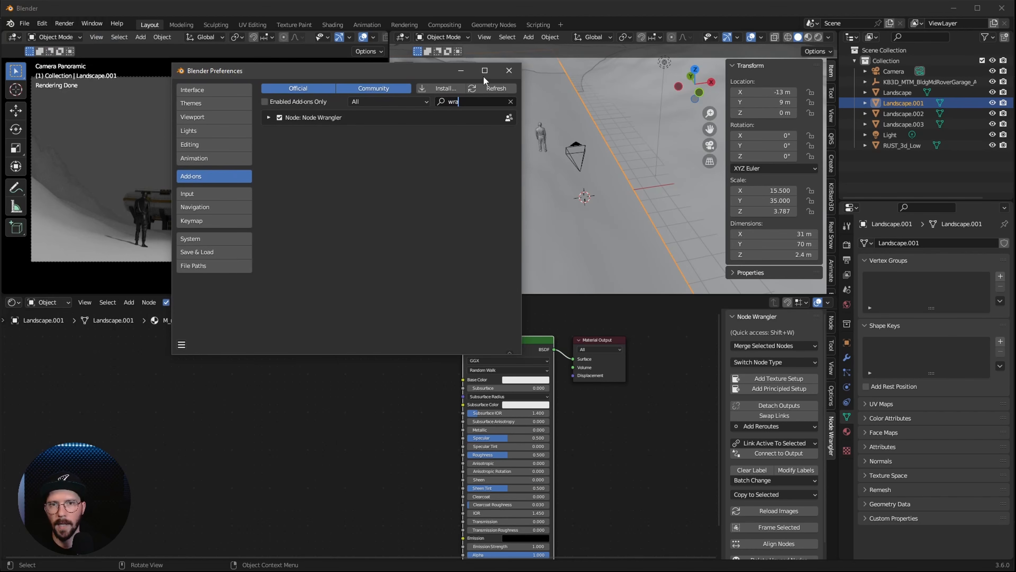
click(509, 71)
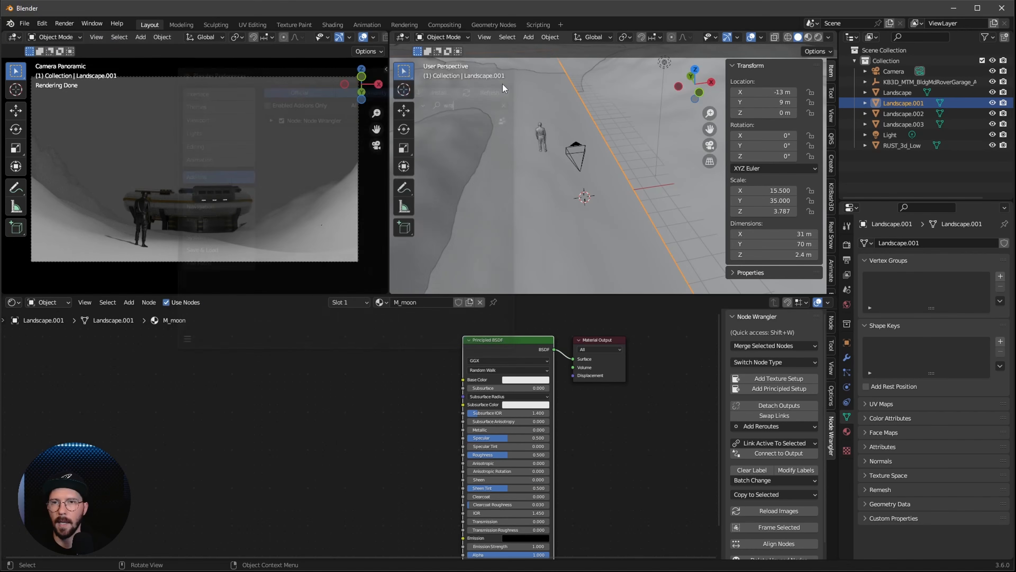
Add a Node Wrangler Principled Setup using the NormalGL, Color, Displacement and Roughness images from the Rock029_4K-JPG folder
click(783, 387)
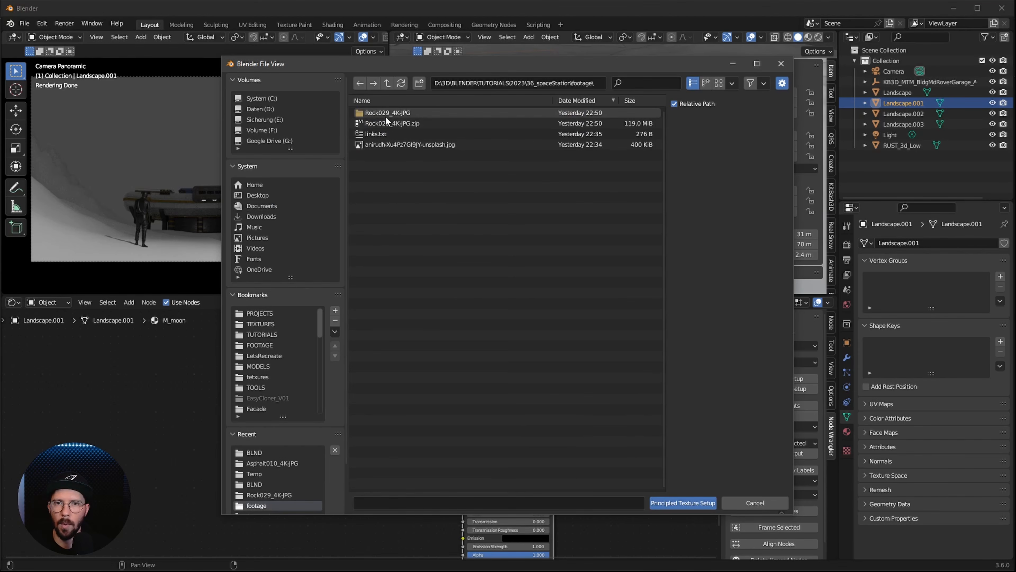
double_click(387, 112)
click(450, 144)
ctrl+click(449, 155)
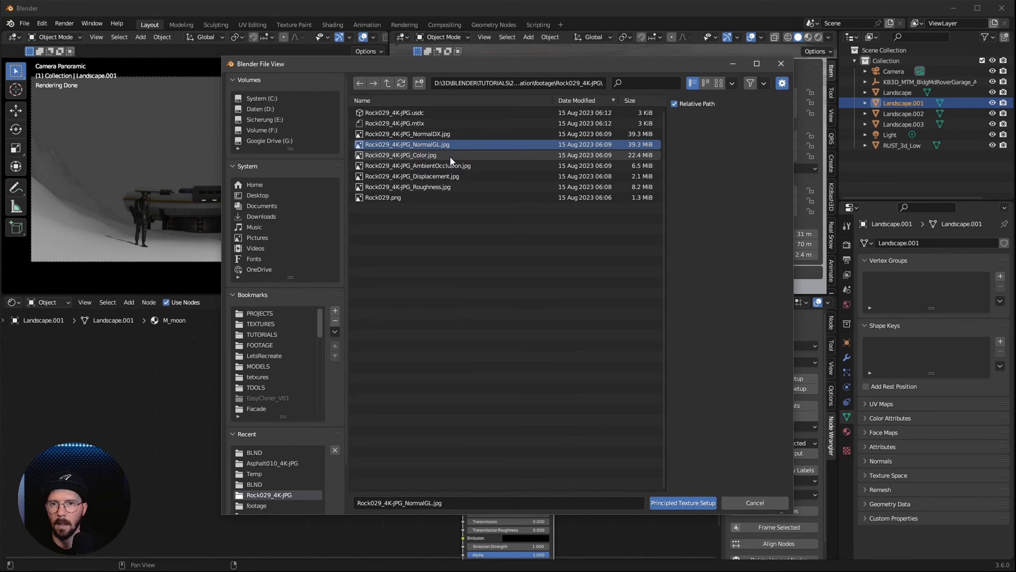
ctrl+click(456, 175)
ctrl+click(453, 187)
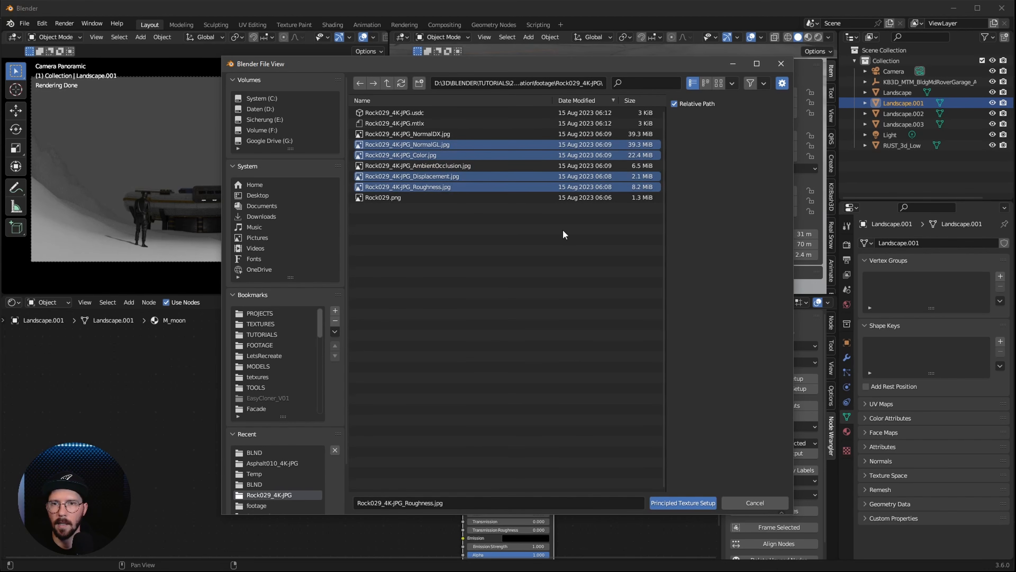
click(683, 503)
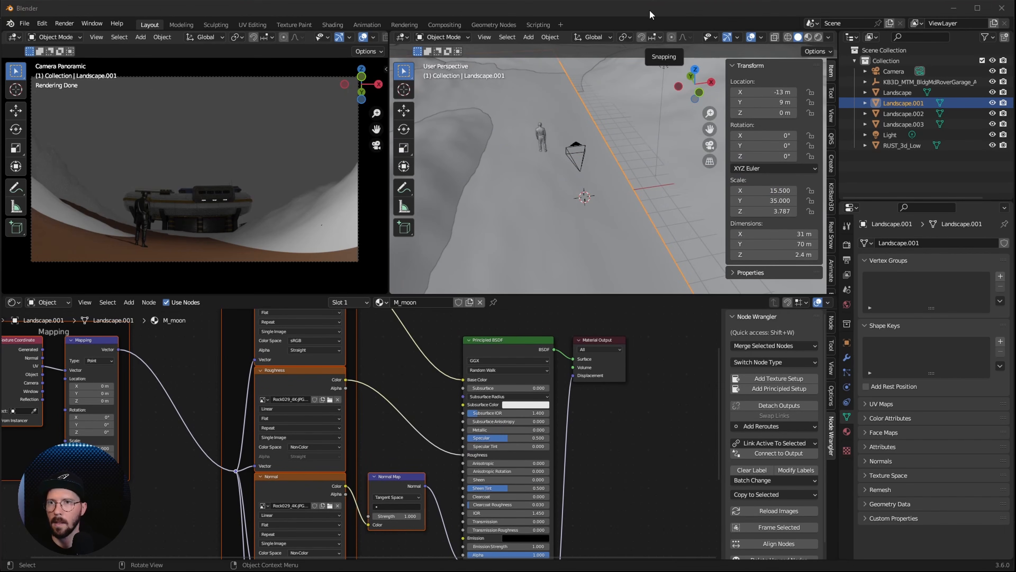
Switch the user perspective viewport to Material Preview shading and frame the textured ground
key(z)
click(635, 243)
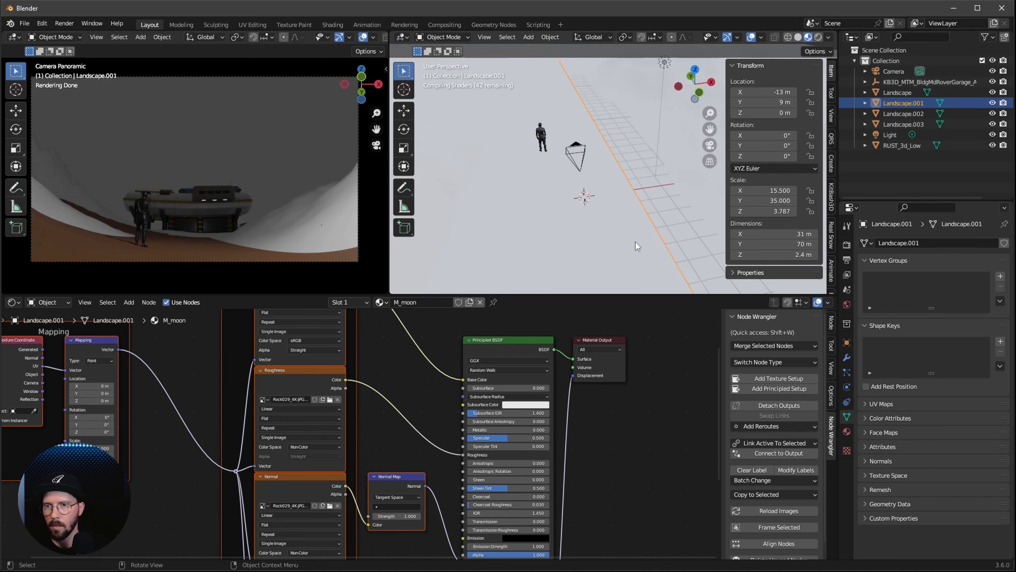
middle_drag(630, 237, 650, 250)
shift+middle_drag(596, 270, 637, 214)
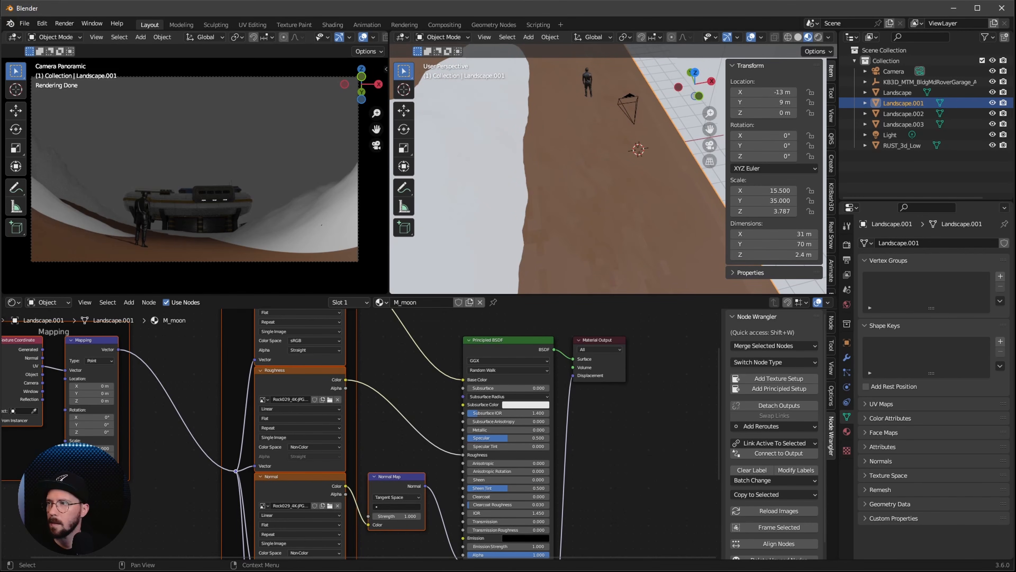
Connect the Texture Coordinate node's Object output to the Mapping node's Vector input
click(195, 398)
alt+drag(194, 398, 300, 412)
ctrl+alt+drag(300, 413, 207, 456)
alt+drag(206, 457, 385, 489)
ctrl+alt+drag(385, 489, 257, 411)
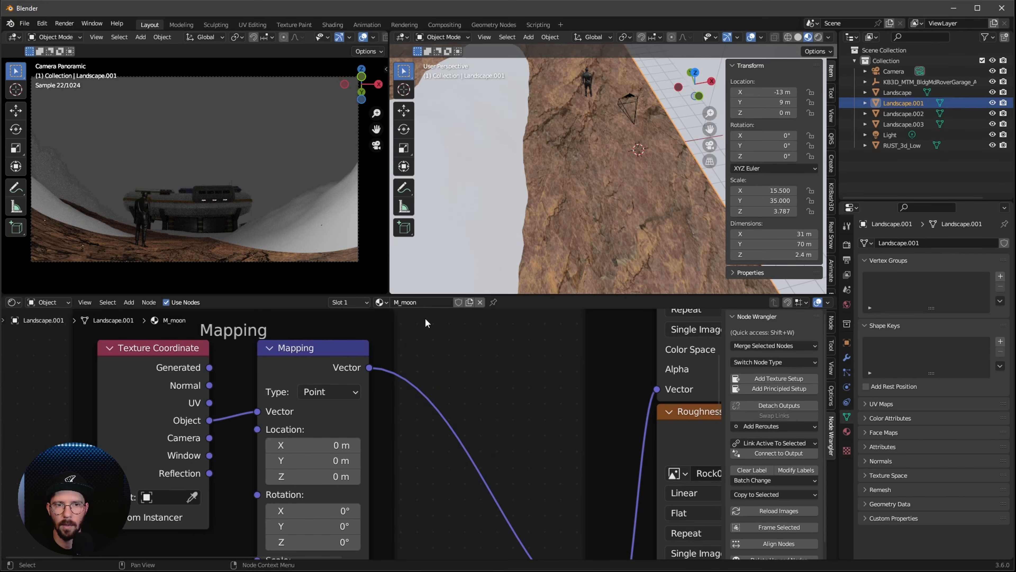
Set the Mapping node's scale to 2 in X and Y
alt+drag(492, 453, 386, 424)
ctrl+alt+drag(386, 425, 325, 460)
click(244, 482)
text(2)
key(Tab)
text(2)
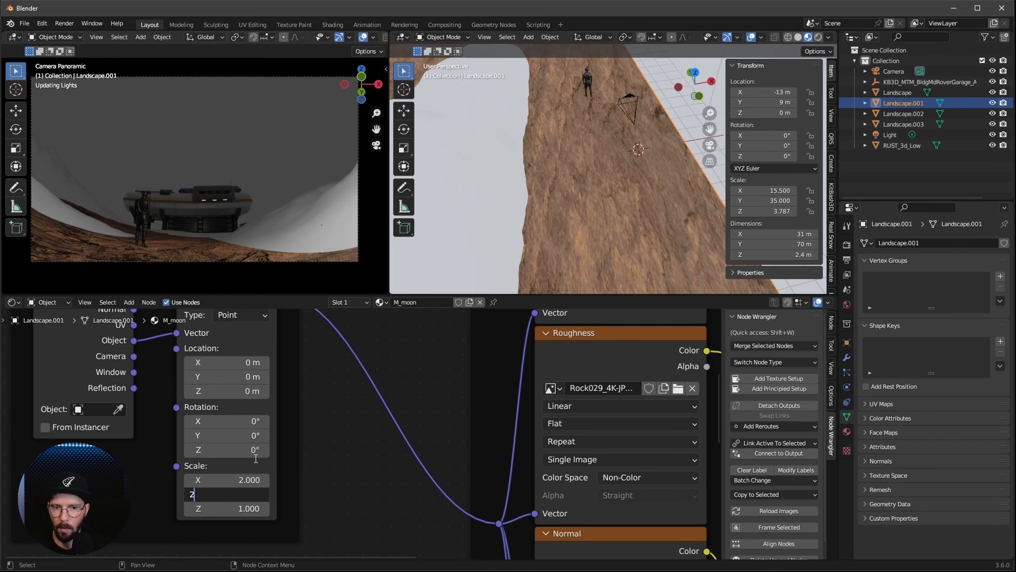
key(Return)
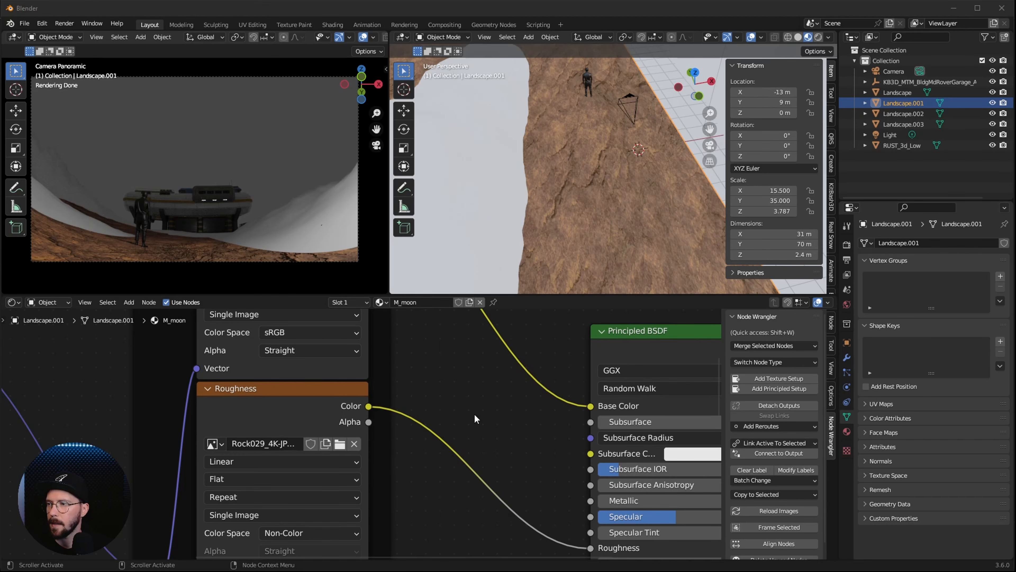
Insert a Hue/Saturation/Value node between the Base Color texture and the Principled BSDF's Base Color input
click(510, 403)
ctrl+alt+drag(510, 403, 470, 415)
alt+drag(506, 322, 439, 402)
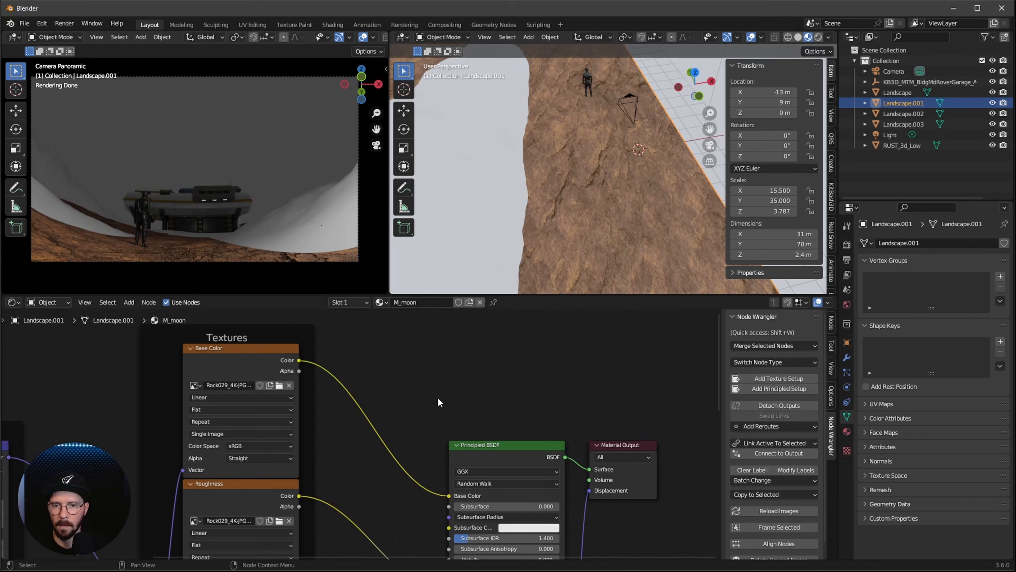
key(shift+a)
click(420, 388)
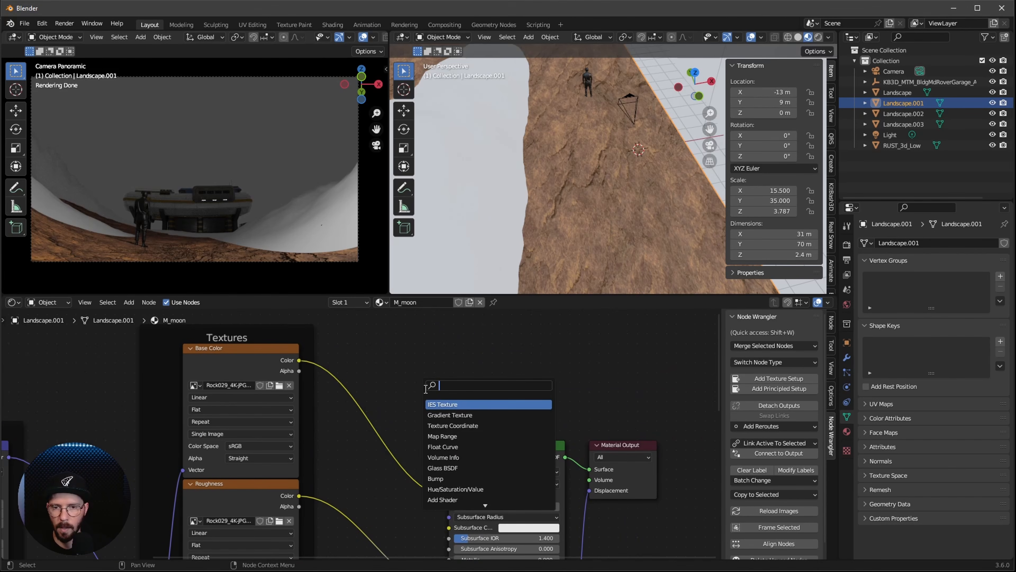
text(hue)
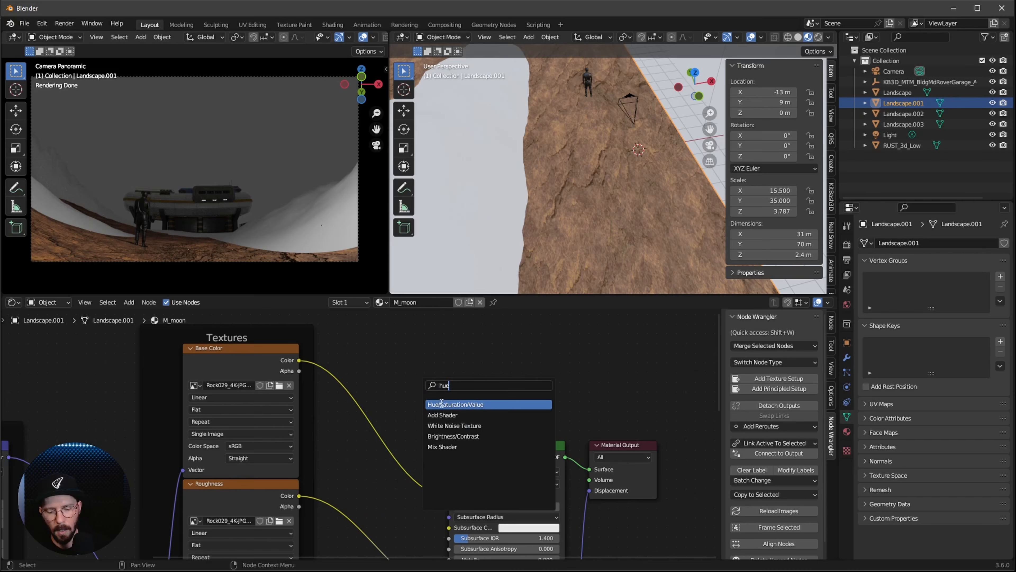
click(471, 404)
click(407, 484)
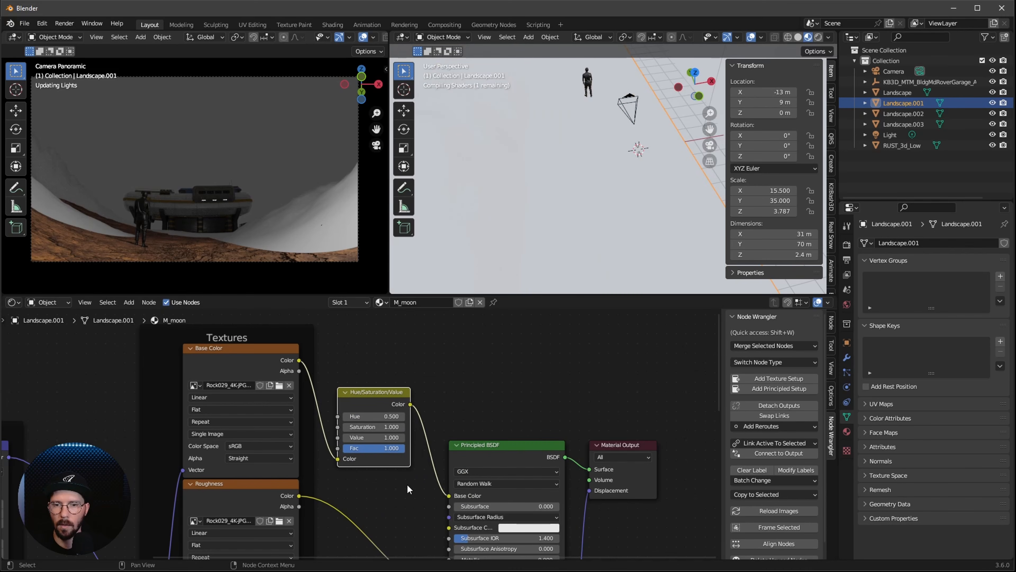
Set the Hue/Saturation/Value node's saturation to 0
click(389, 427)
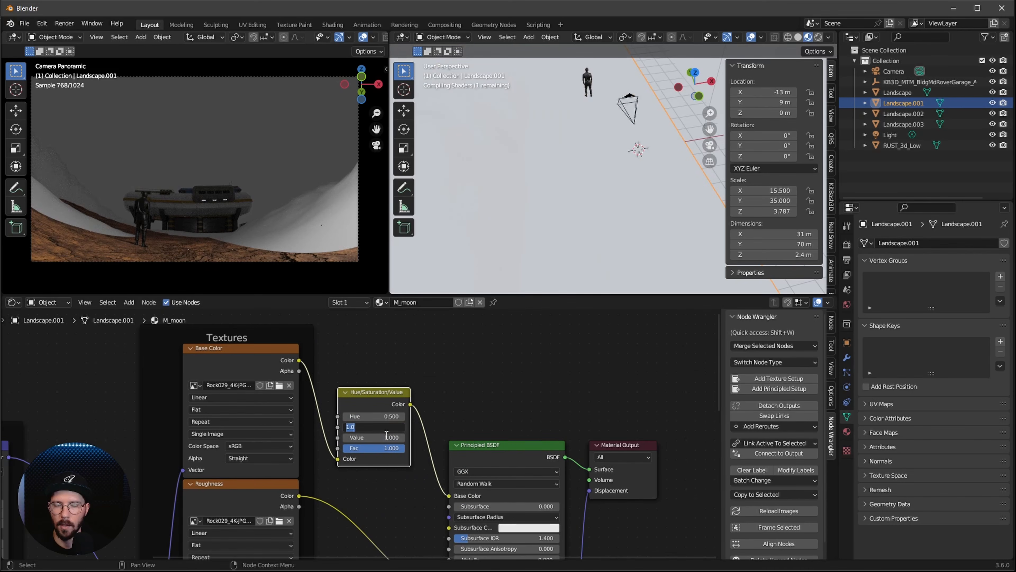
text(0)
key(Return)
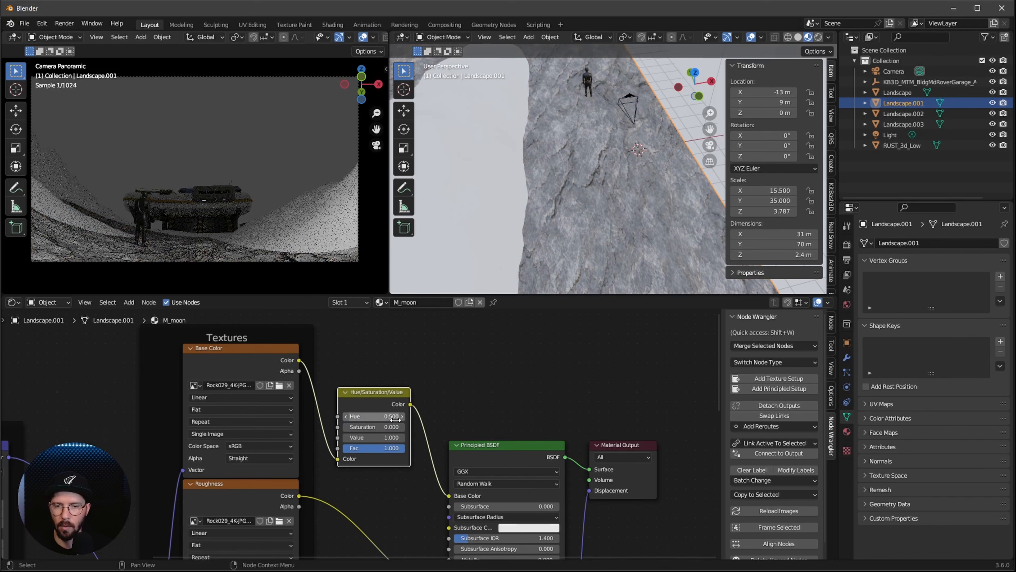
Insert a Color Ramp between the Roughness texture and the Principled BSDF, and move its white stop to about 0.43
alt+drag(390, 524, 371, 428)
key(shift+a)
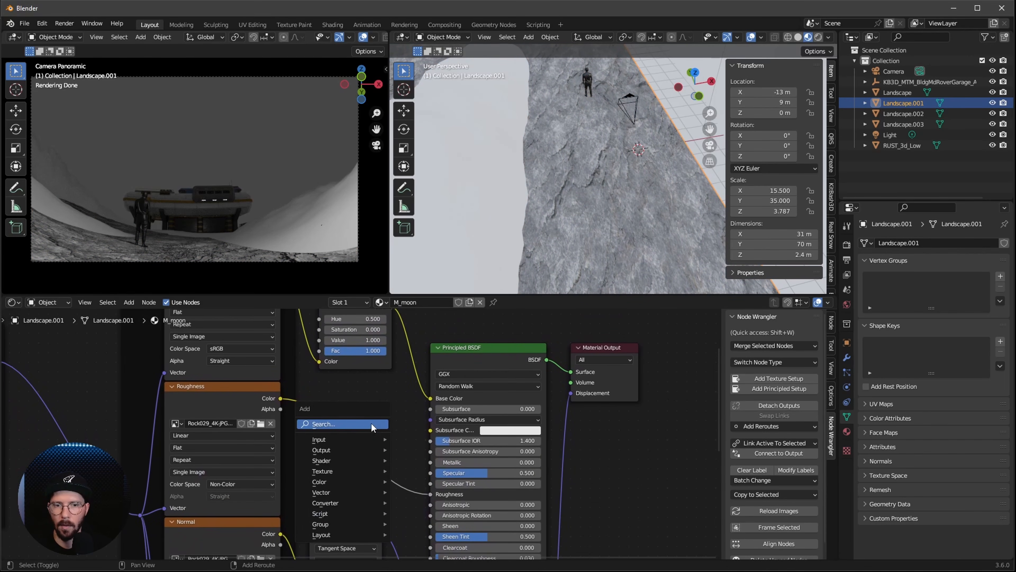
text(ramp)
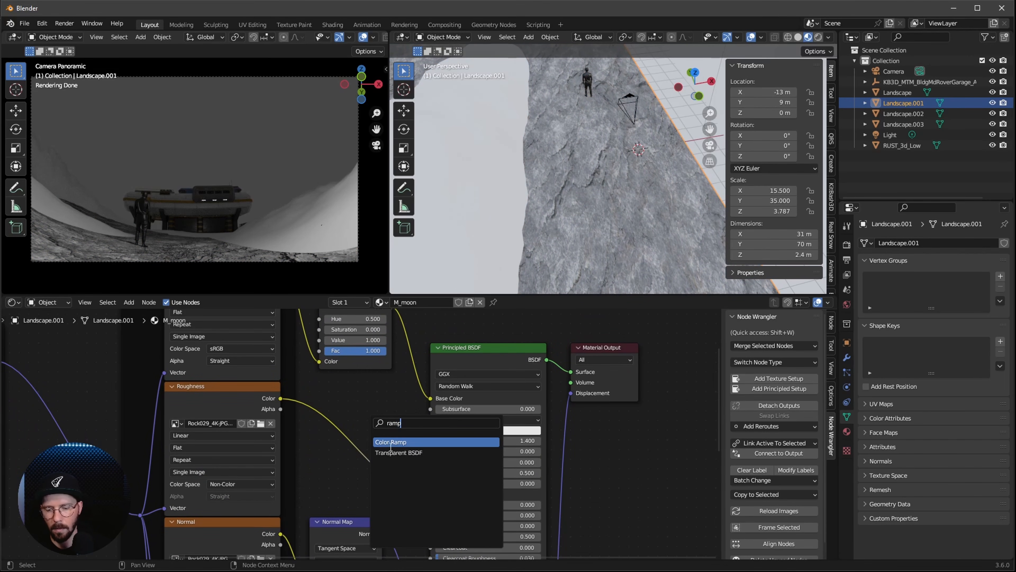
key(Return)
click(374, 458)
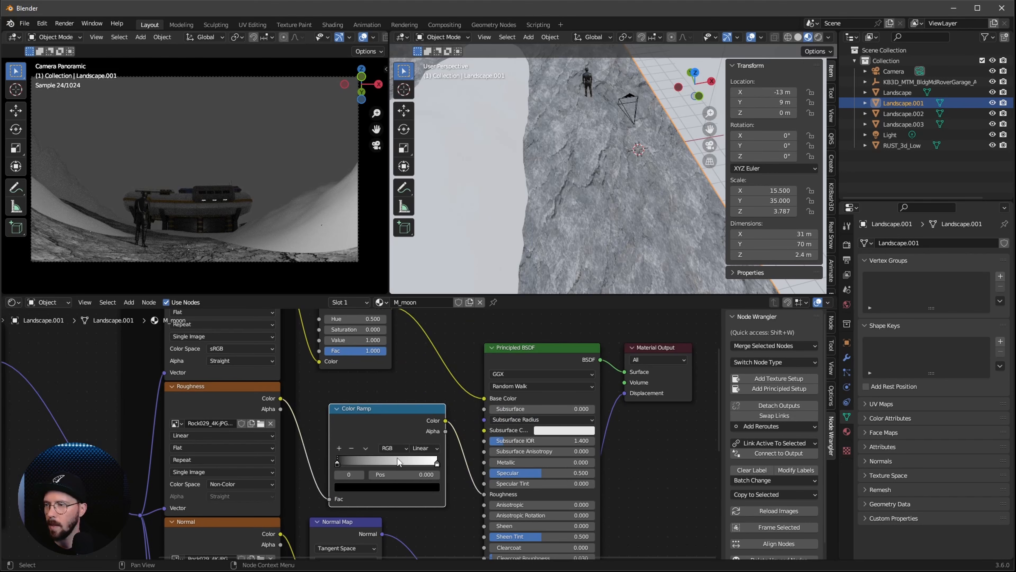
drag(436, 463, 377, 463)
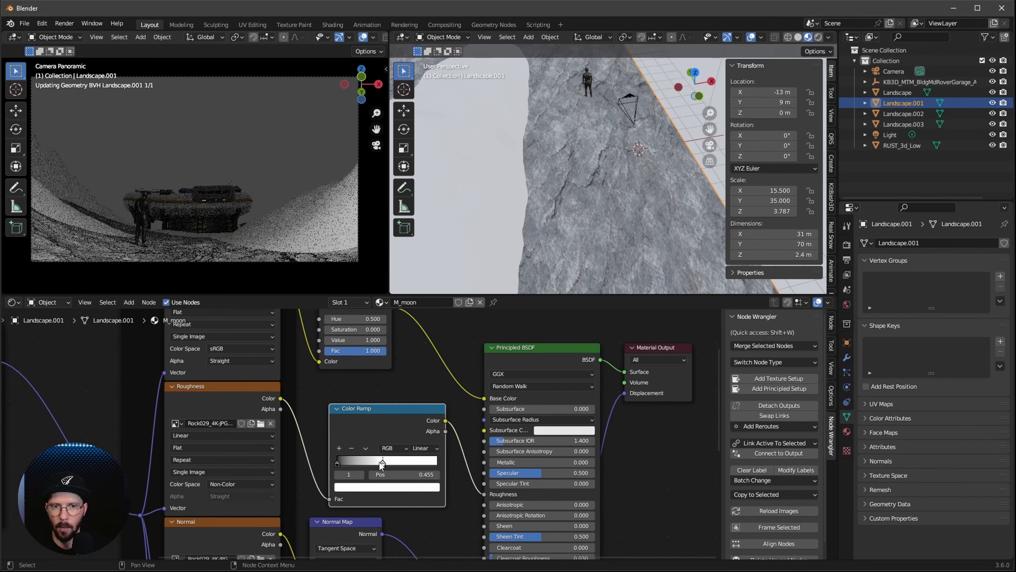
Link the M_moon material from Landscape.001 to Landscape, Landscape.002 and Landscape.003
middle_drag(569, 129, 620, 280)
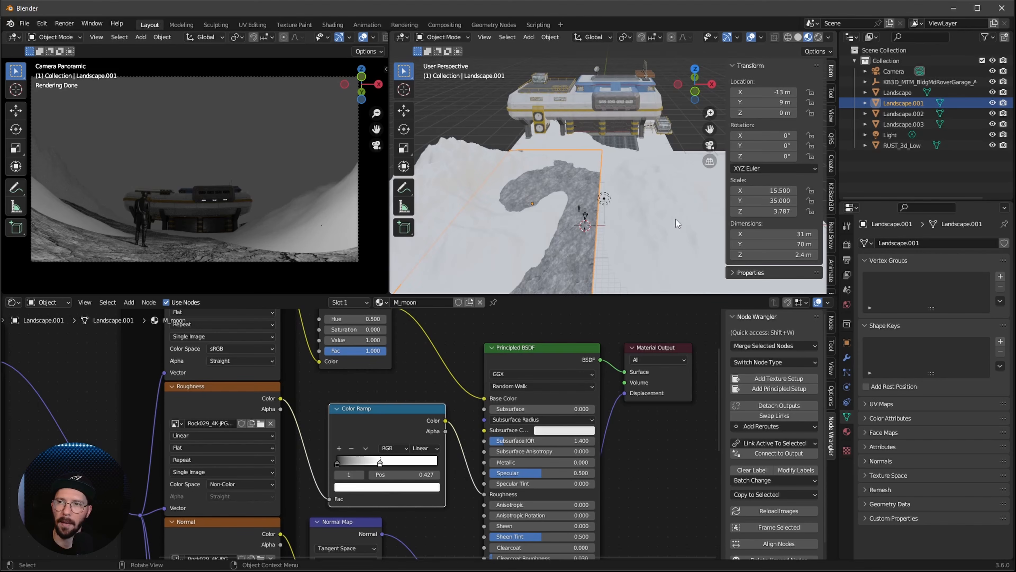
click(652, 238)
click(651, 235)
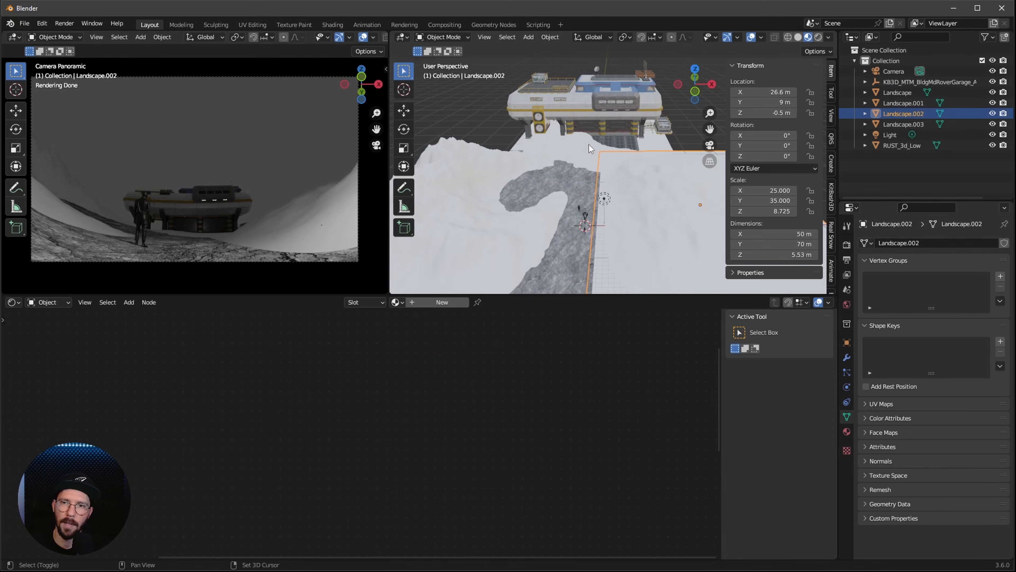
shift+click(589, 144)
shift+click(489, 249)
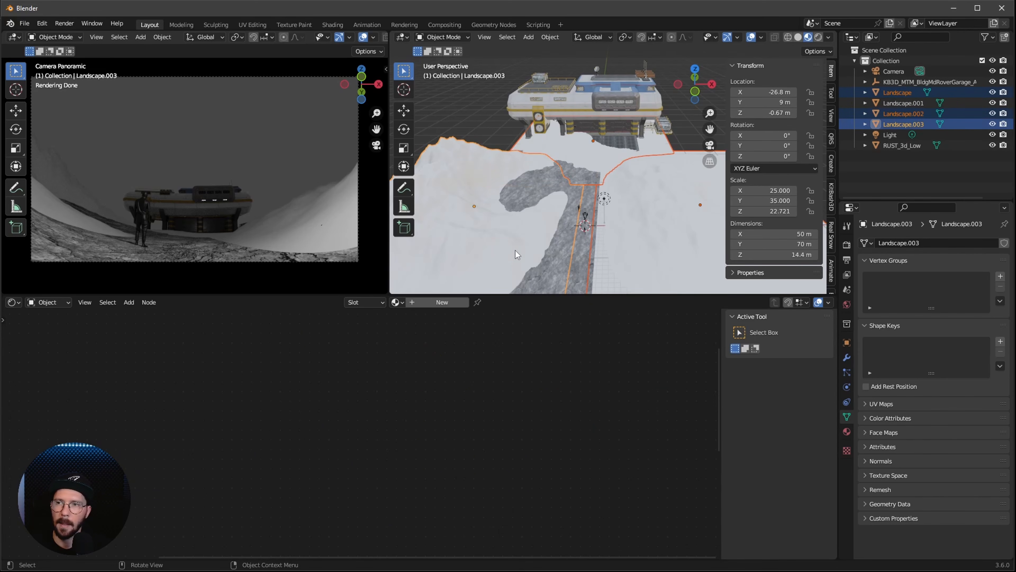
shift+click(555, 262)
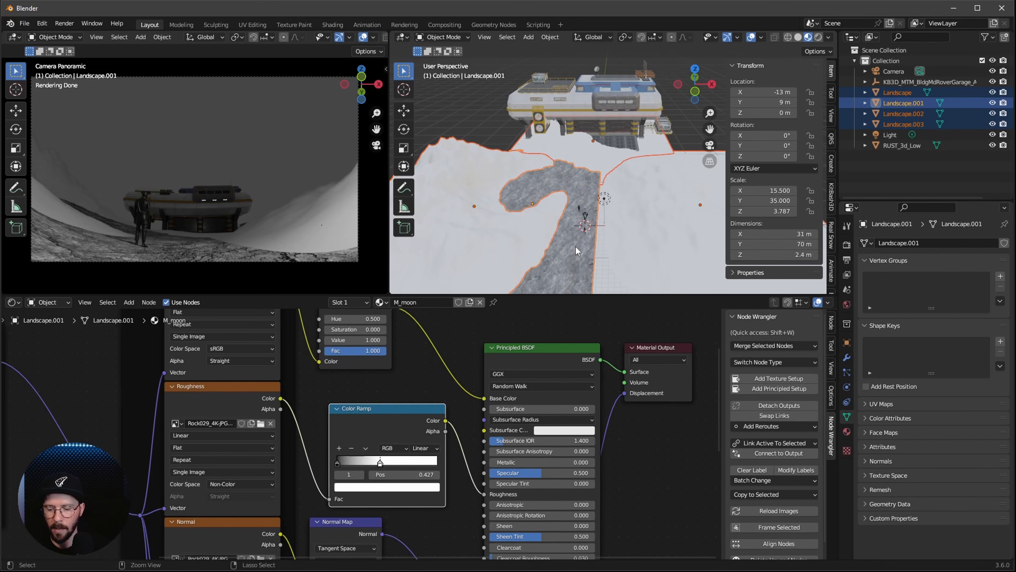
key(ctrl+l)
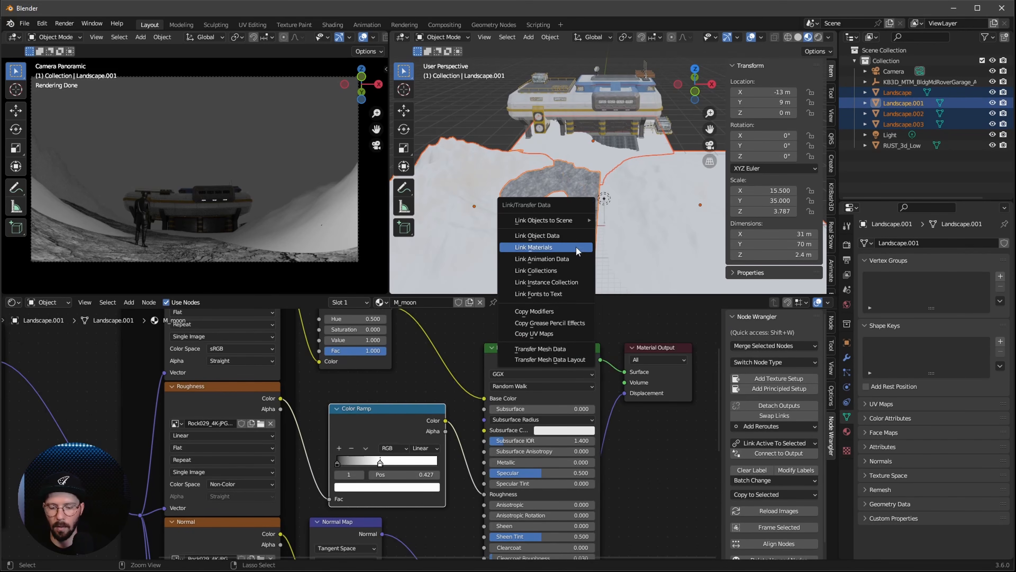
click(537, 248)
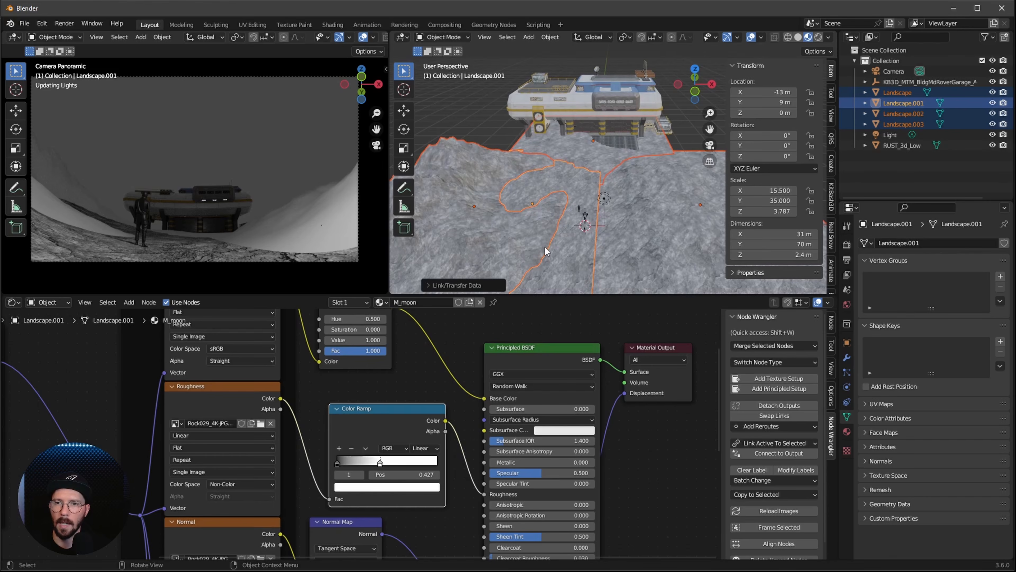
click(696, 124)
scroll(617, 229, up, 1)
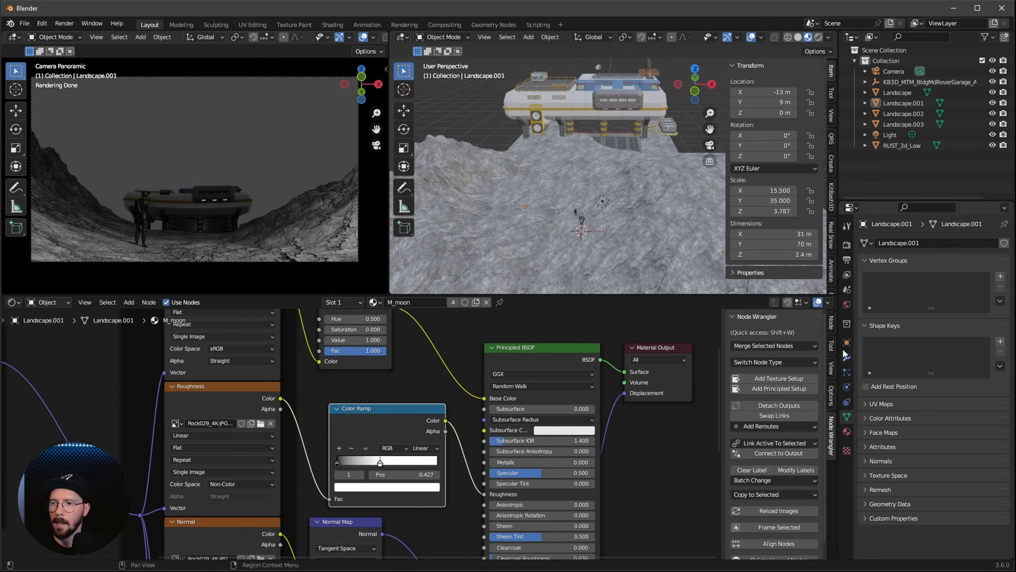
Set the world background color to black
click(847, 304)
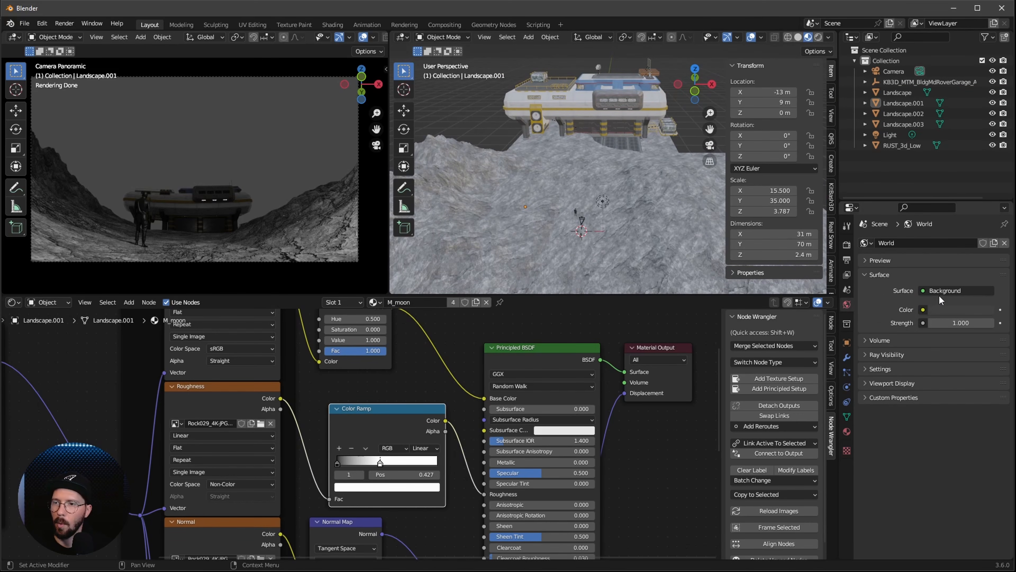
click(932, 310)
drag(988, 217, 986, 240)
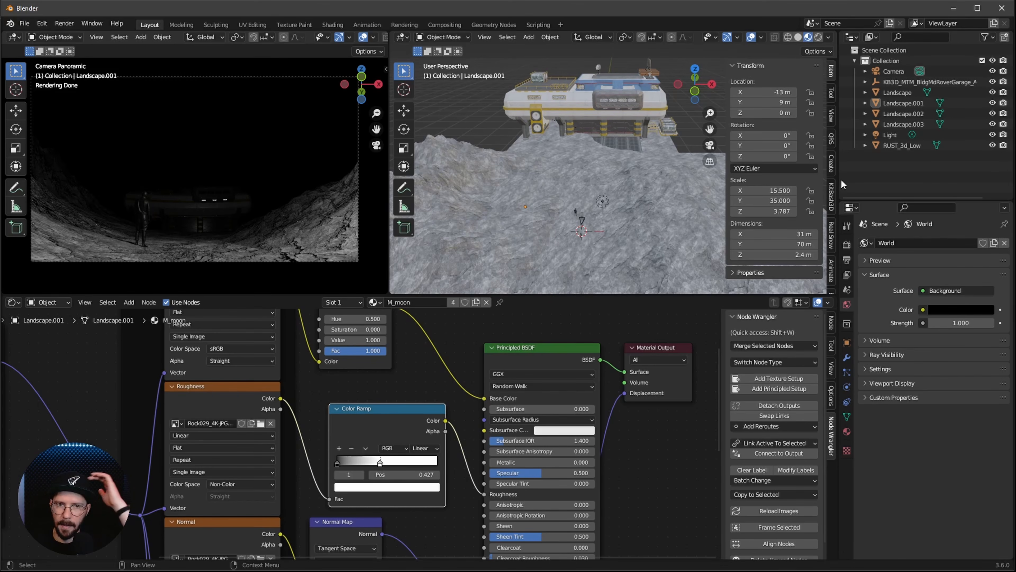
Change the scene's Light to an Area light with a power of 10000 W
click(892, 135)
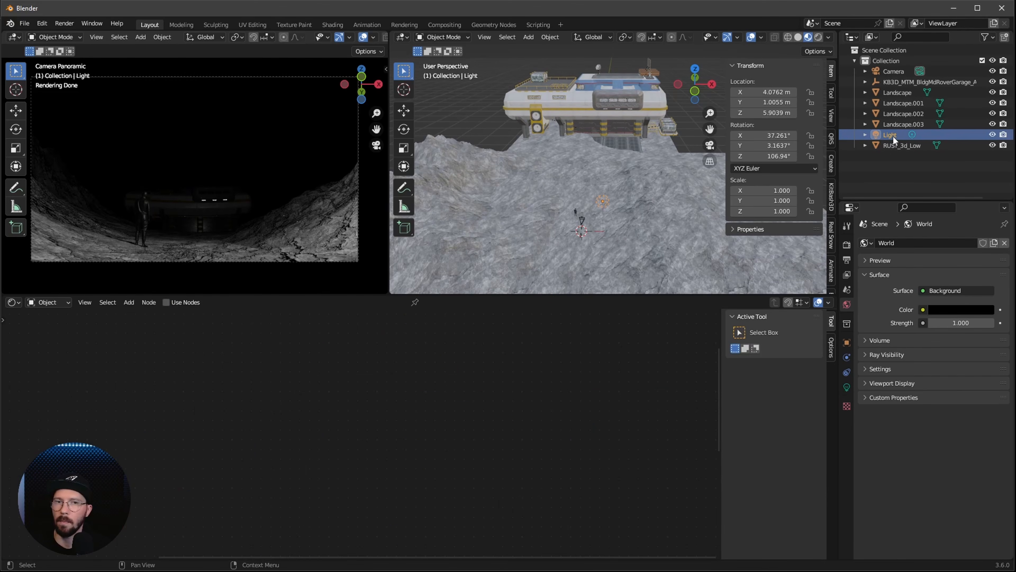
click(847, 386)
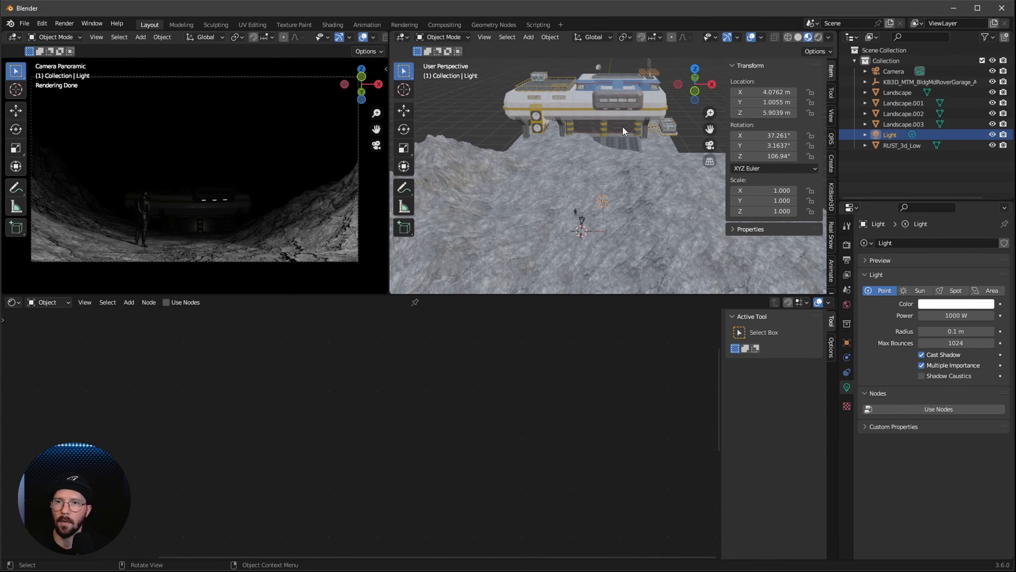
click(989, 291)
click(928, 316)
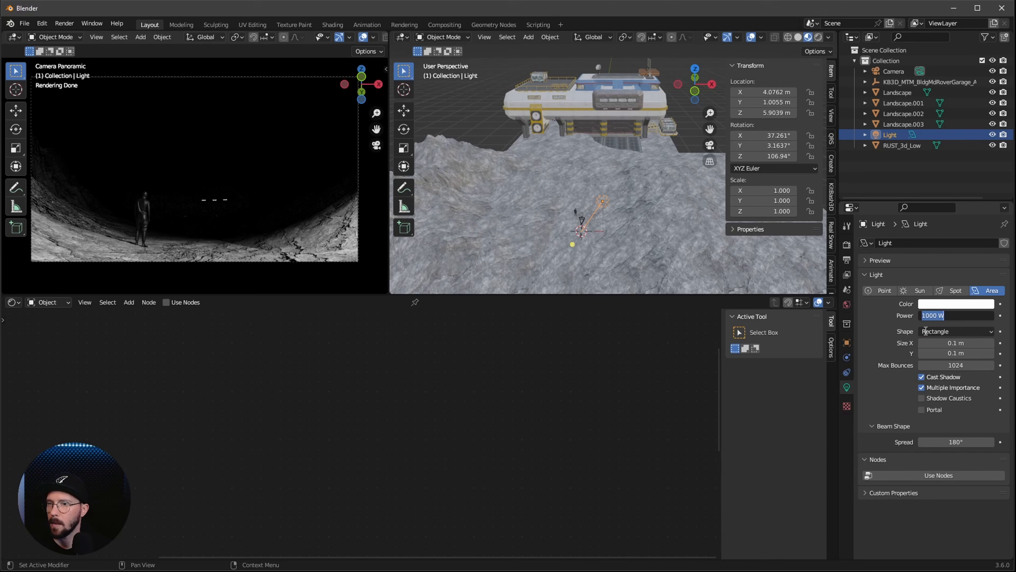
text(10000)
key(Return)
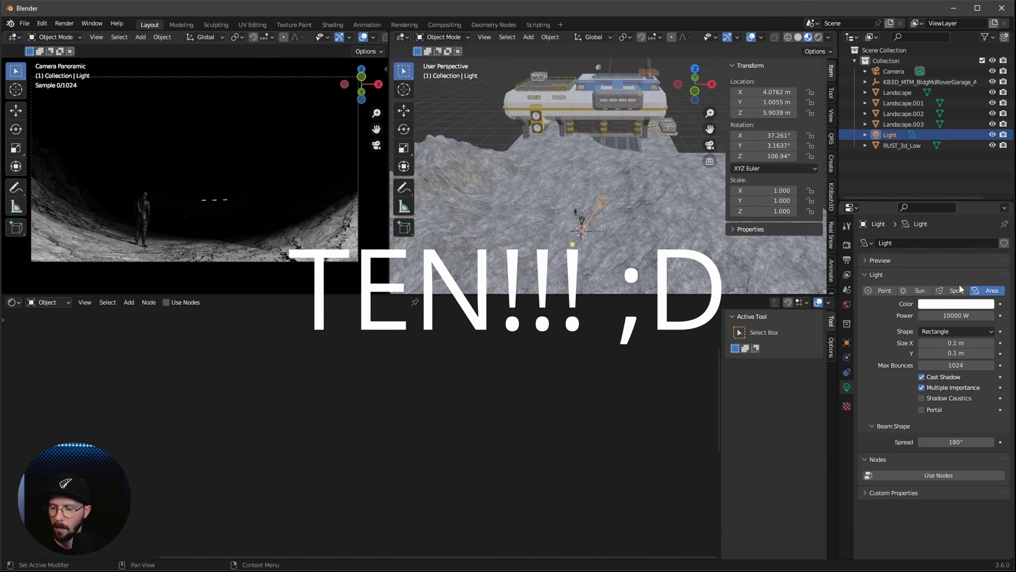
Position the area light at the garage opening, with location X 8.2 m, Y 58 m and Z 4.5 m
click(770, 91)
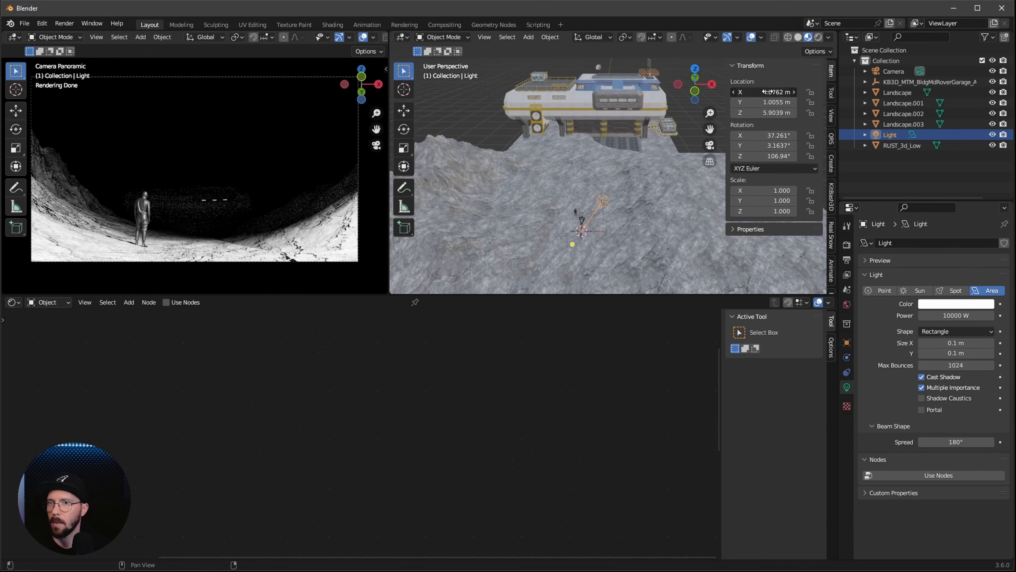
text(8.2)
key(Tab)
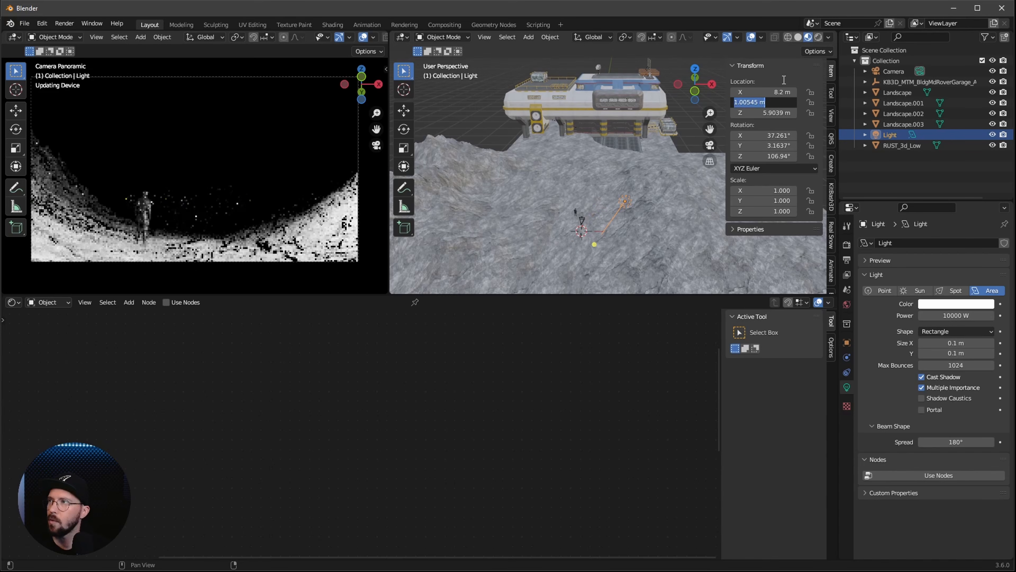
text(58)
key(Tab)
text(4)
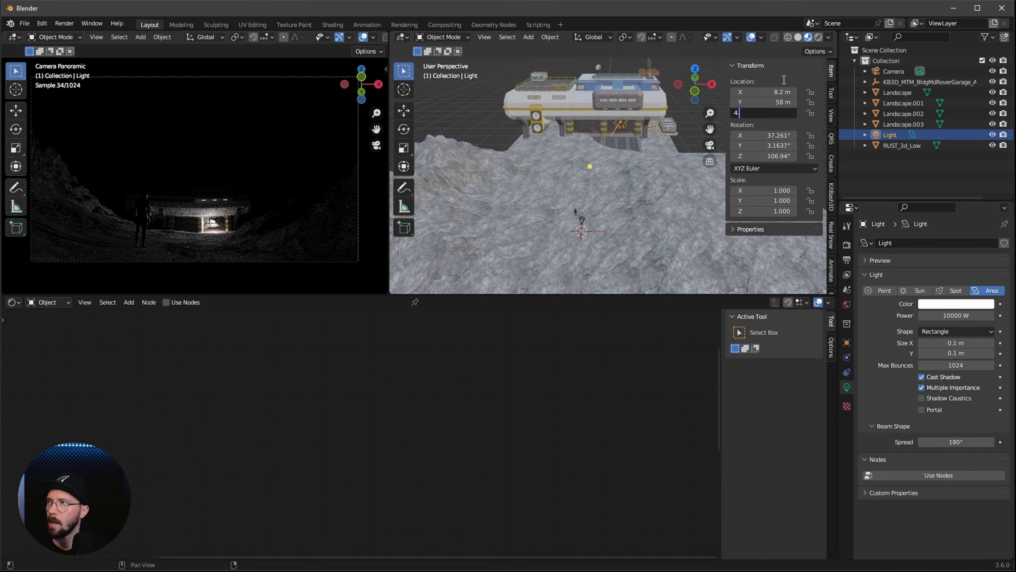
text(.5)
Set the area light's rotation to -90° in X and 0° in Y and Z
key(Tab)
key(BackSpace)
text(-90)
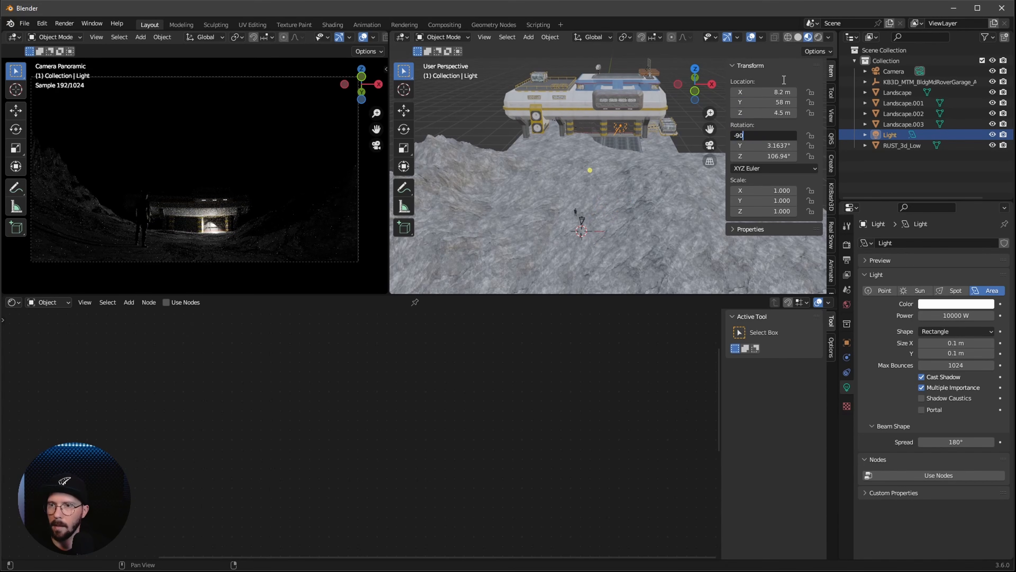
key(Tab)
text(0)
key(Tab)
text(0)
key(Return)
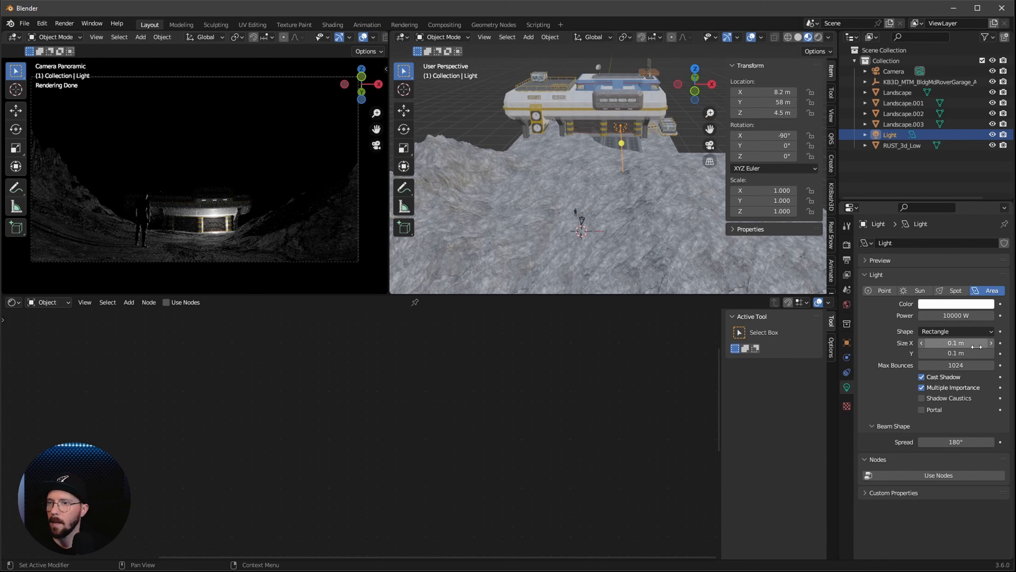
Set the rectangular area light's size to 9 m in X and 6.5 m in Y
click(958, 343)
text(9)
key(Tab)
text(6.5)
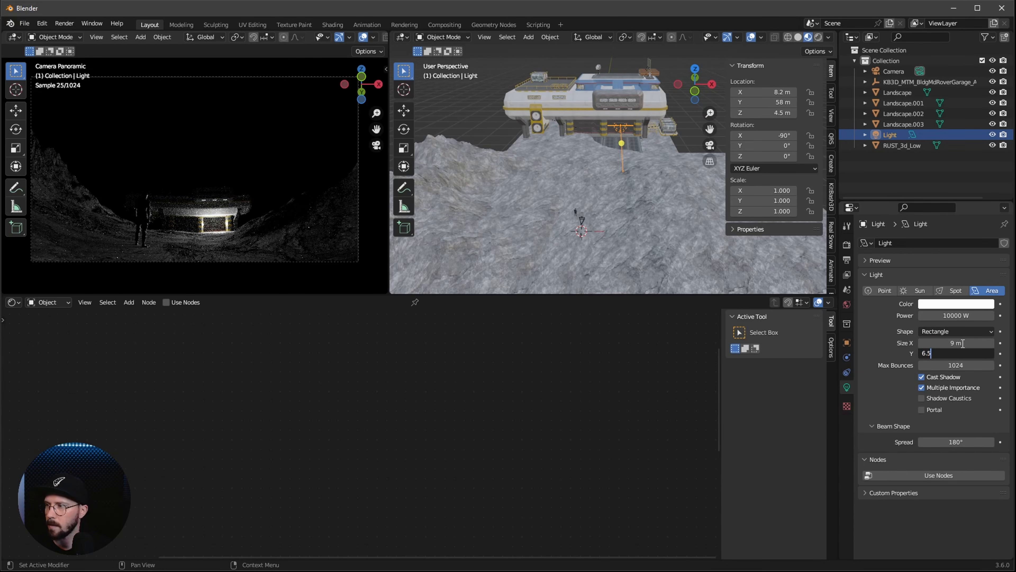
key(Return)
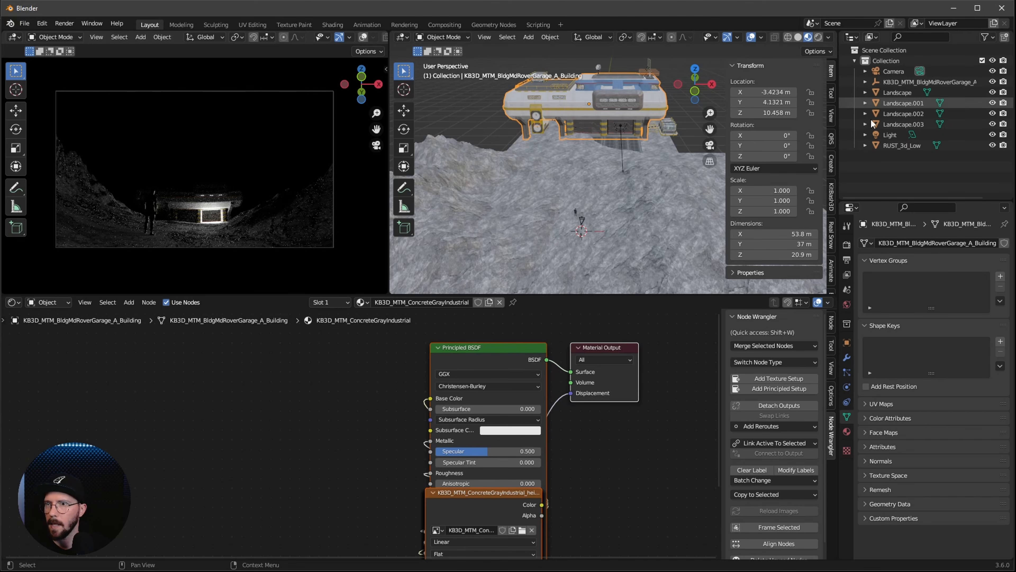
Make a linked duplicate of the area light and set its X location to -3.7 m
click(888, 135)
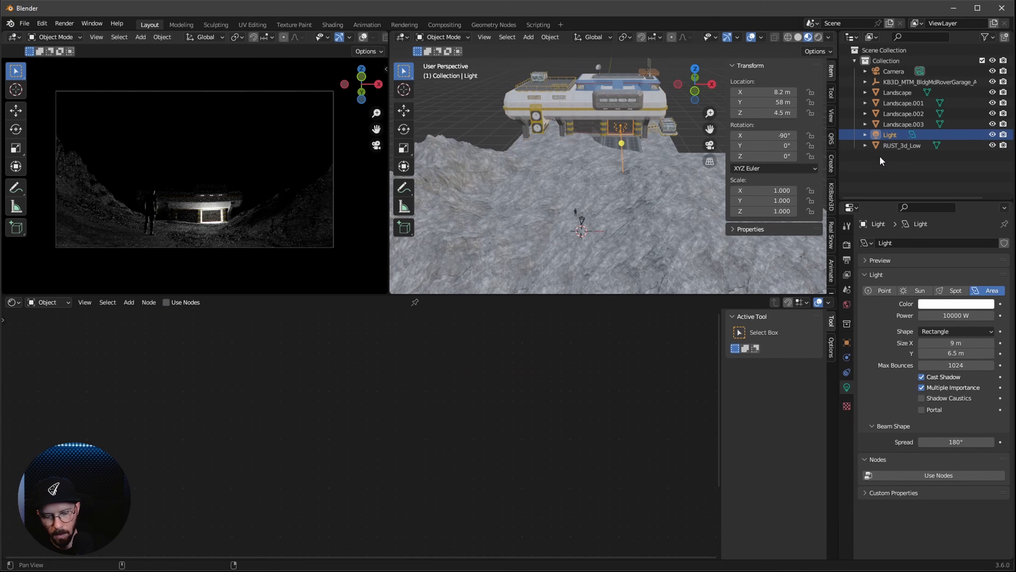
key(alt+d)
key(Escape)
double_click(765, 92)
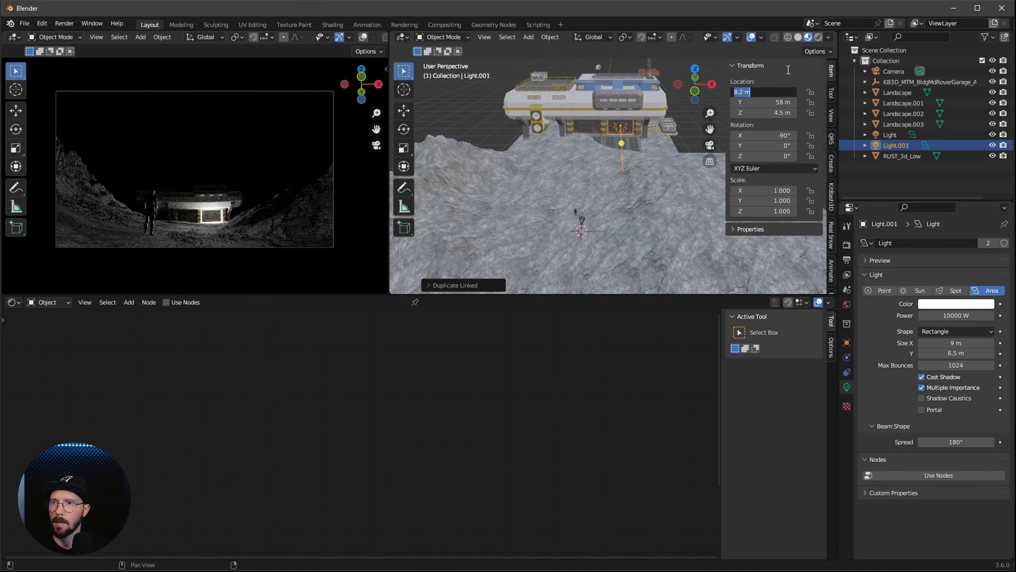
text(3)
key(BackSpace)
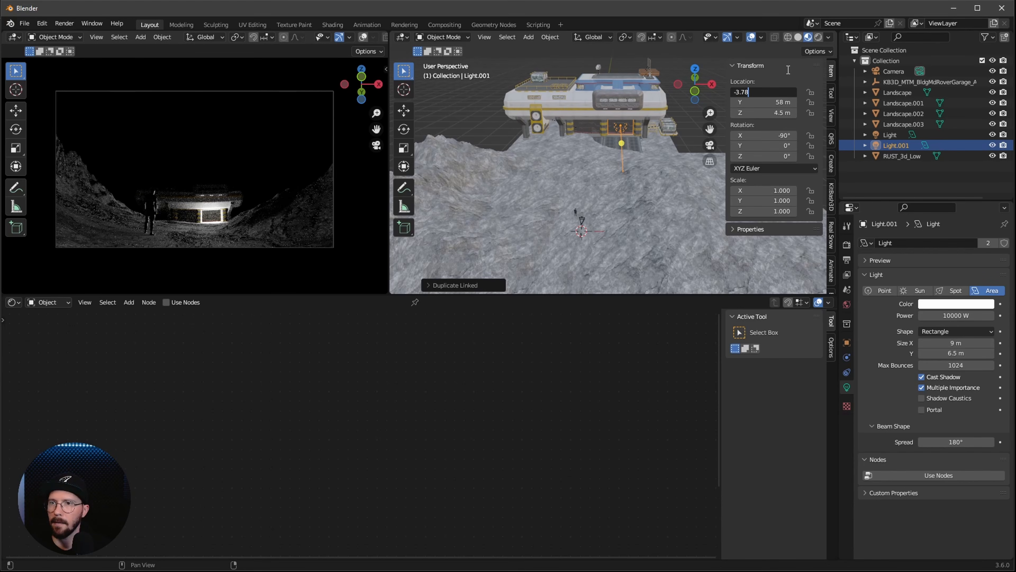
text(-3.78)
key(BackSpace)
key(Return)
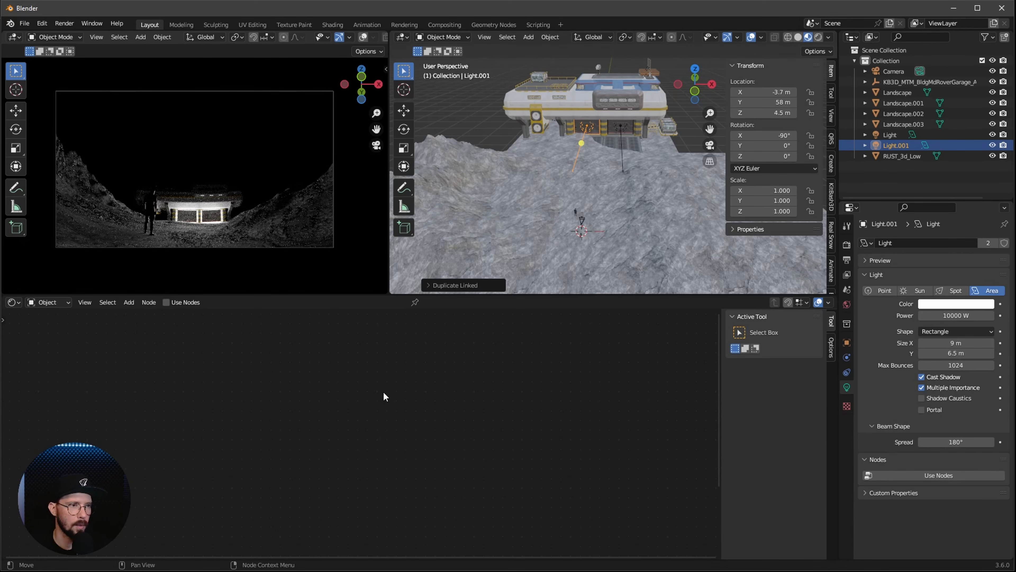
middle_drag(581, 220, 632, 231)
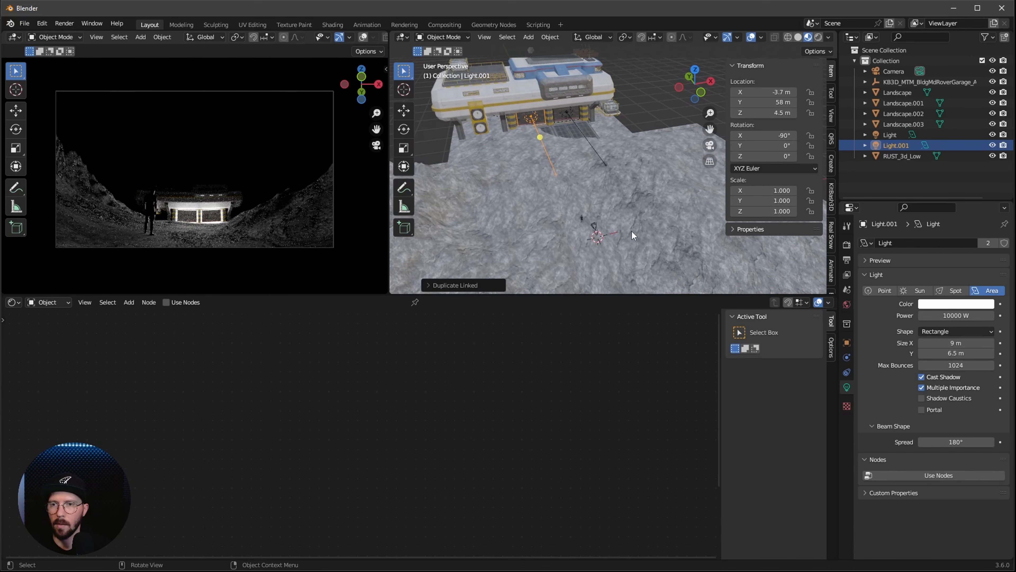
key(shift+a)
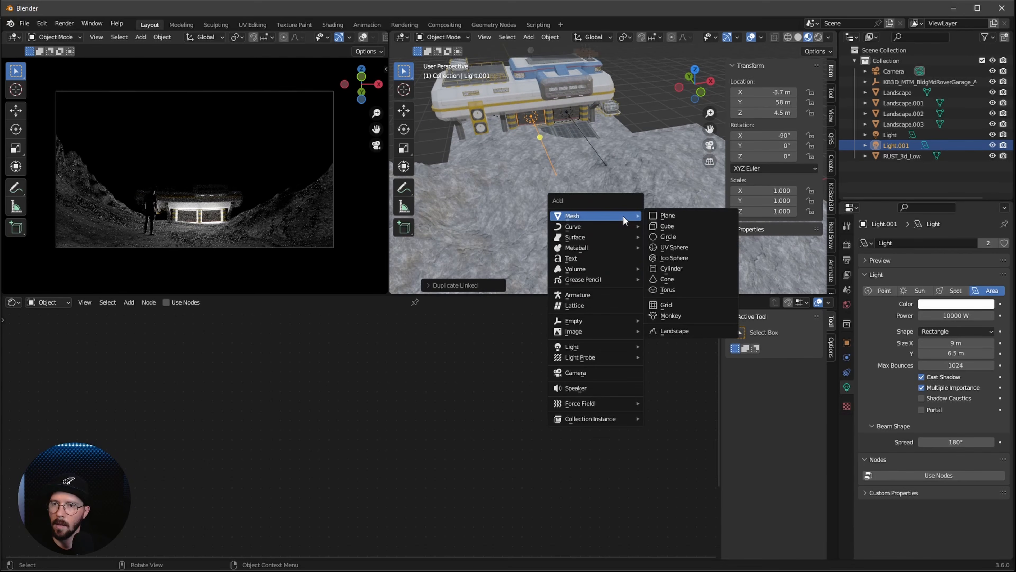
mouse_move(592, 334)
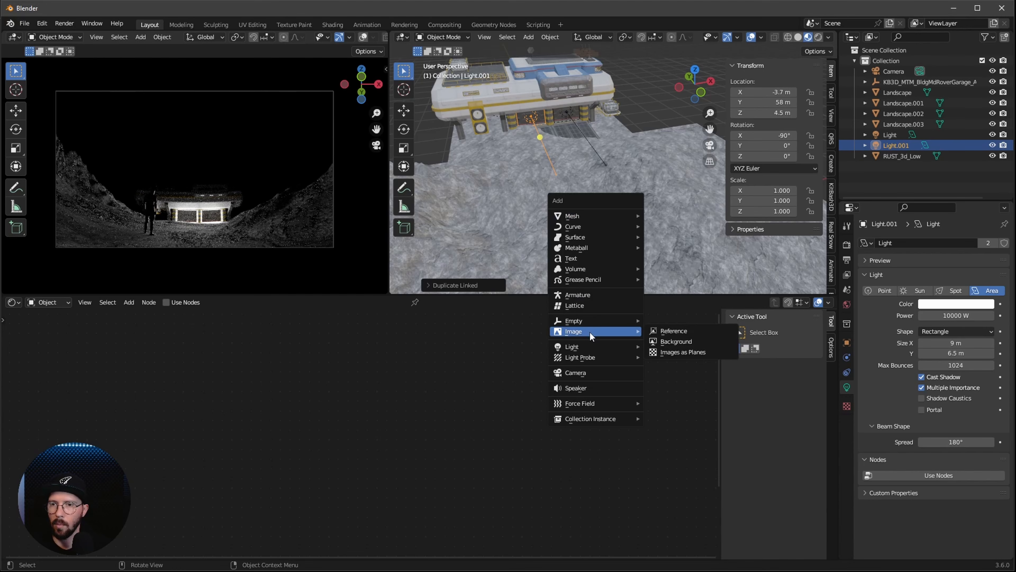
key(Escape)
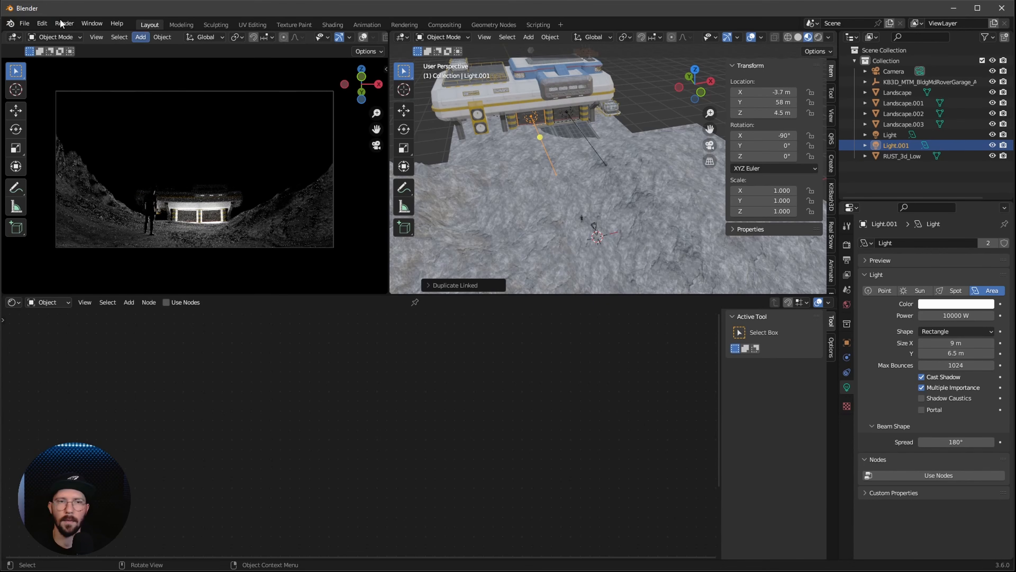
Search the add-on preferences for "plane" and check whether Import Images as Planes is enabled
click(42, 24)
click(75, 174)
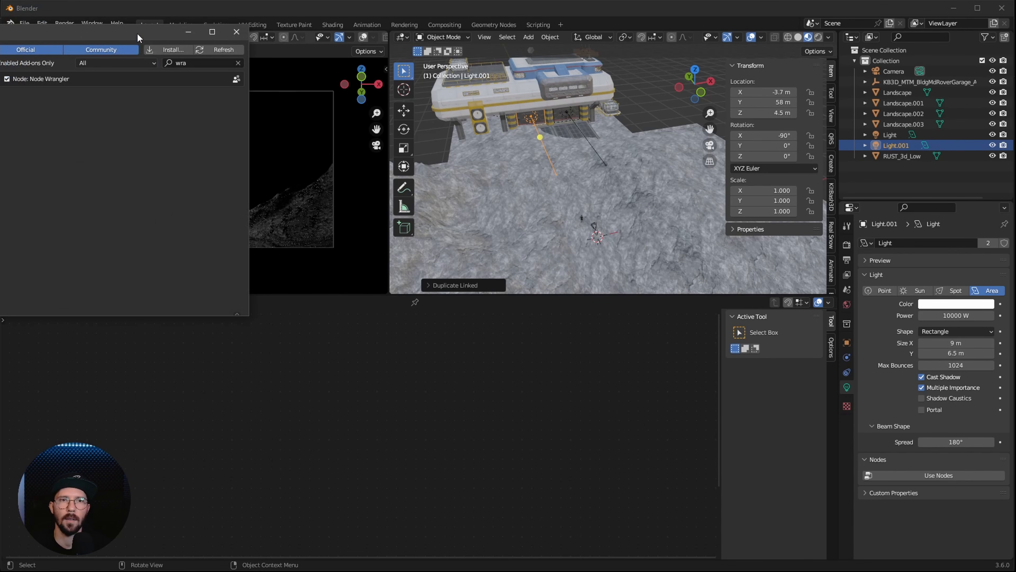
click(402, 97)
text(plane)
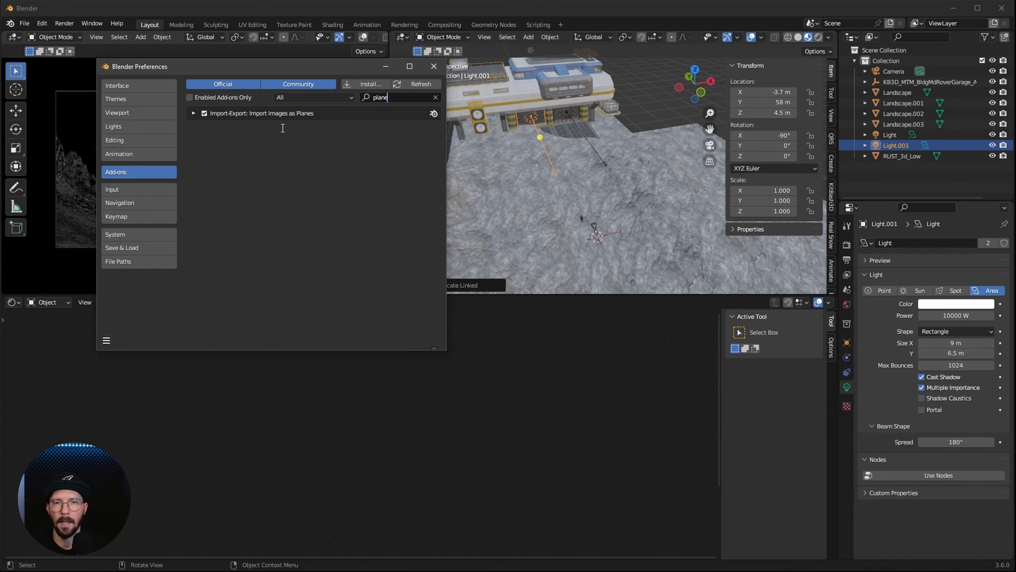
click(431, 66)
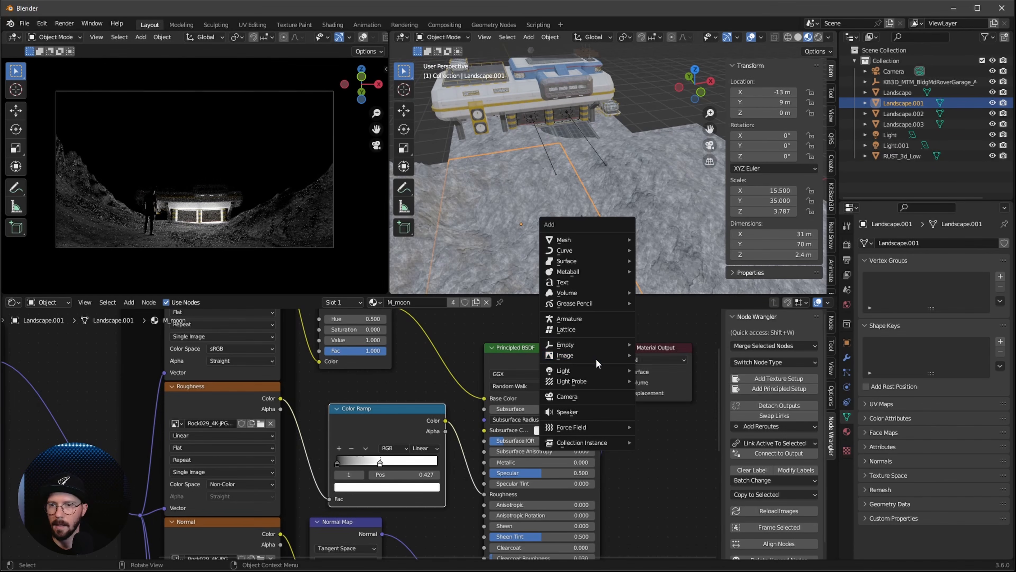
Import the Unsplash JPG from the footage folder as an image plane with Emit material, Opaque blend mode and Use Alpha off
mouse_move(596, 353)
click(656, 375)
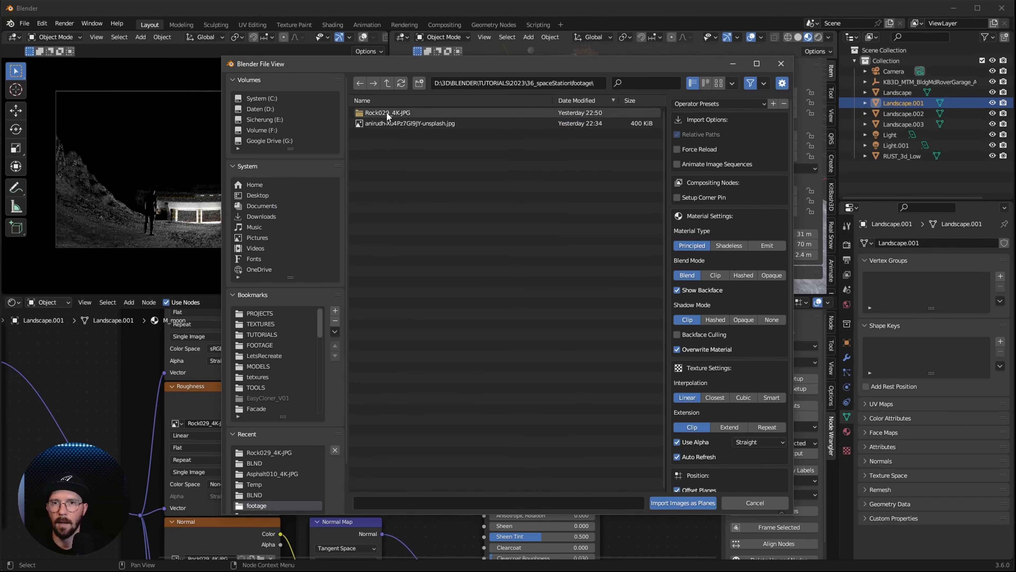
click(416, 124)
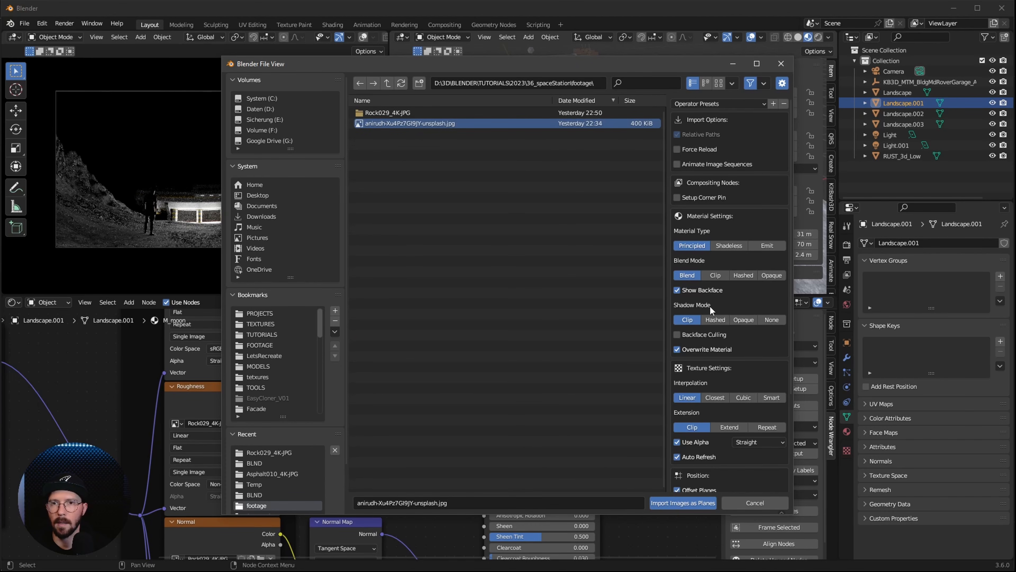
click(767, 245)
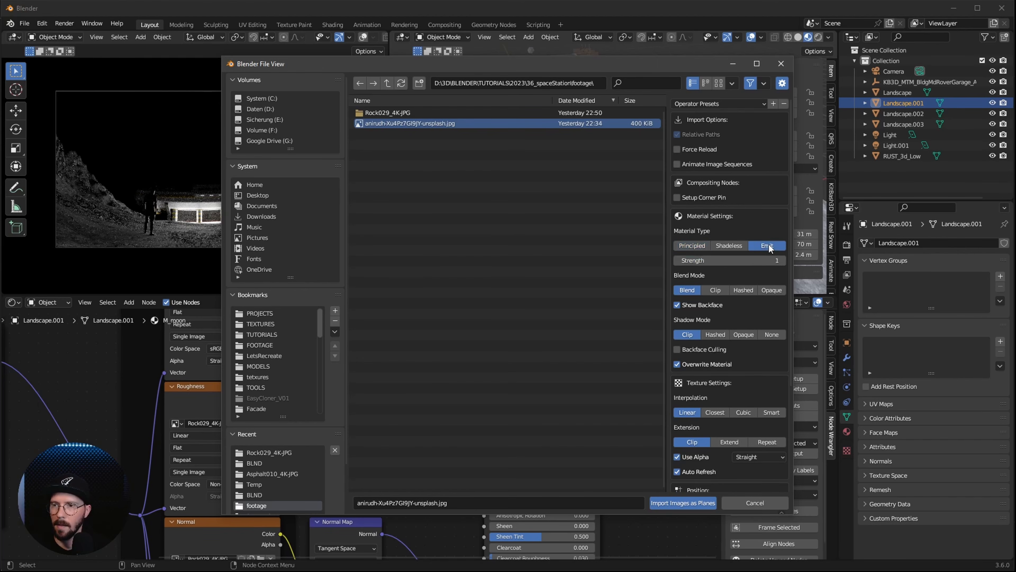
click(769, 289)
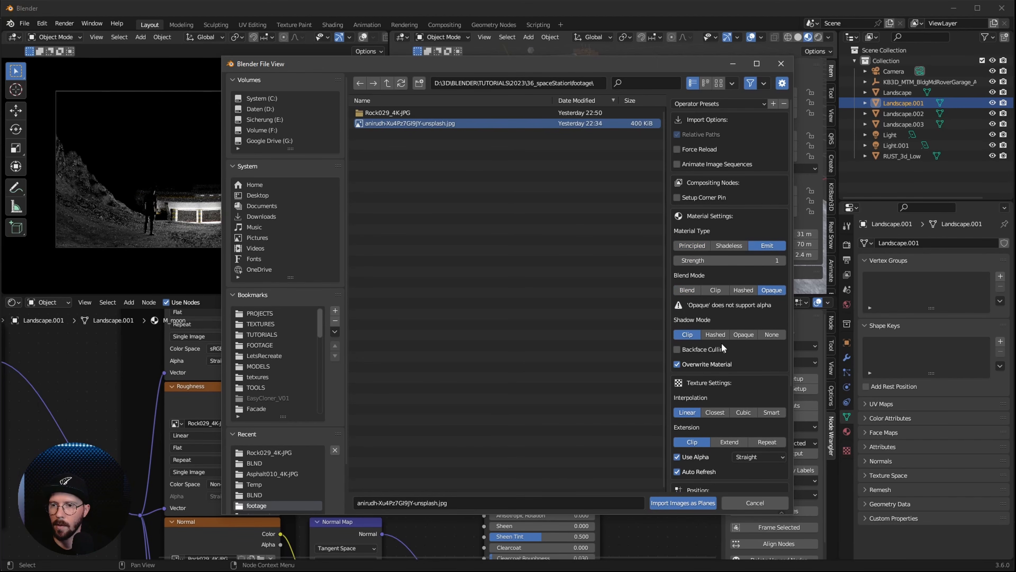
click(677, 456)
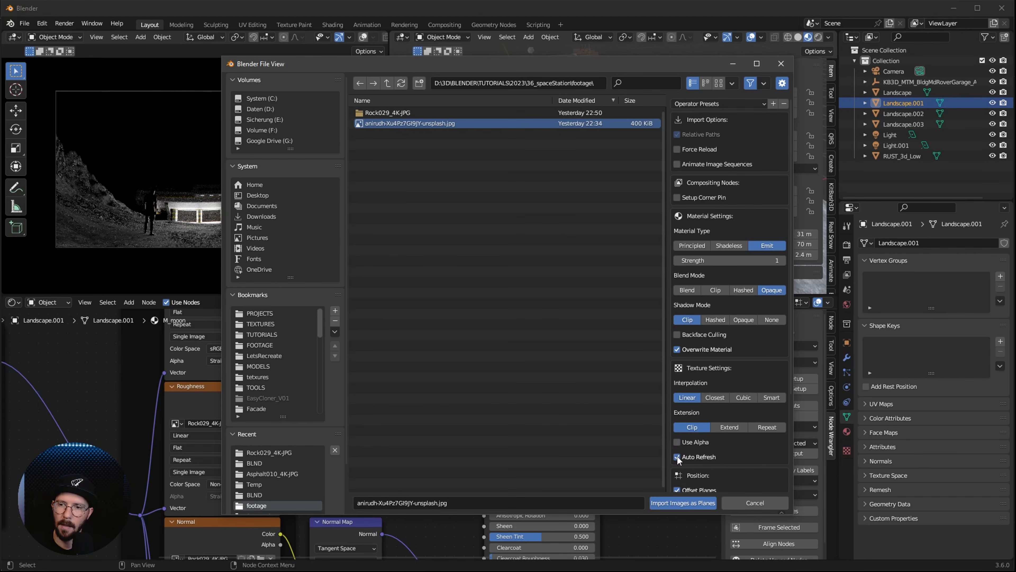
click(687, 503)
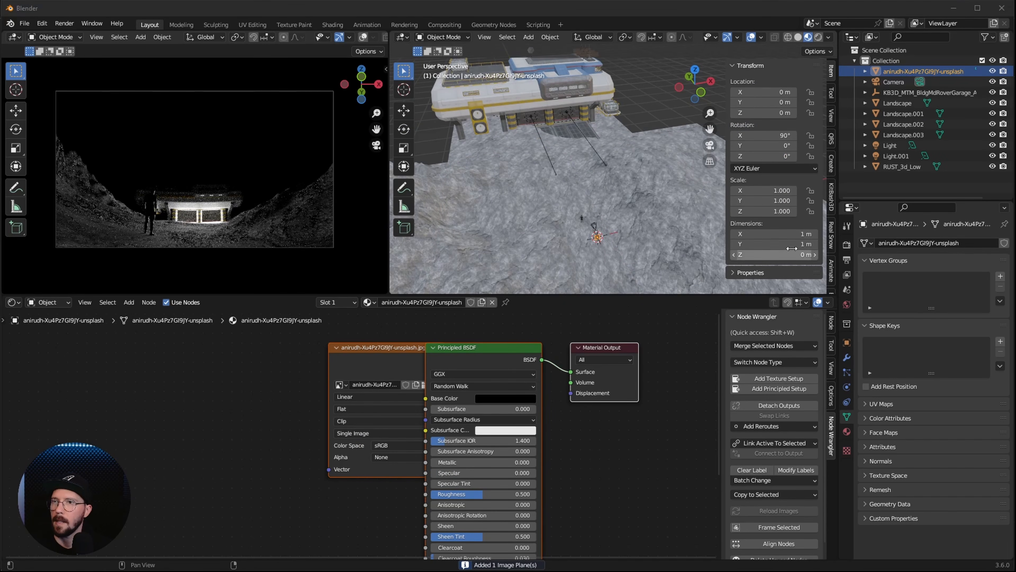
Set the image plane's dimensions to 950 m in X and Y and its location to X -15 m, Y 155 m, Z -226 m
click(787, 234)
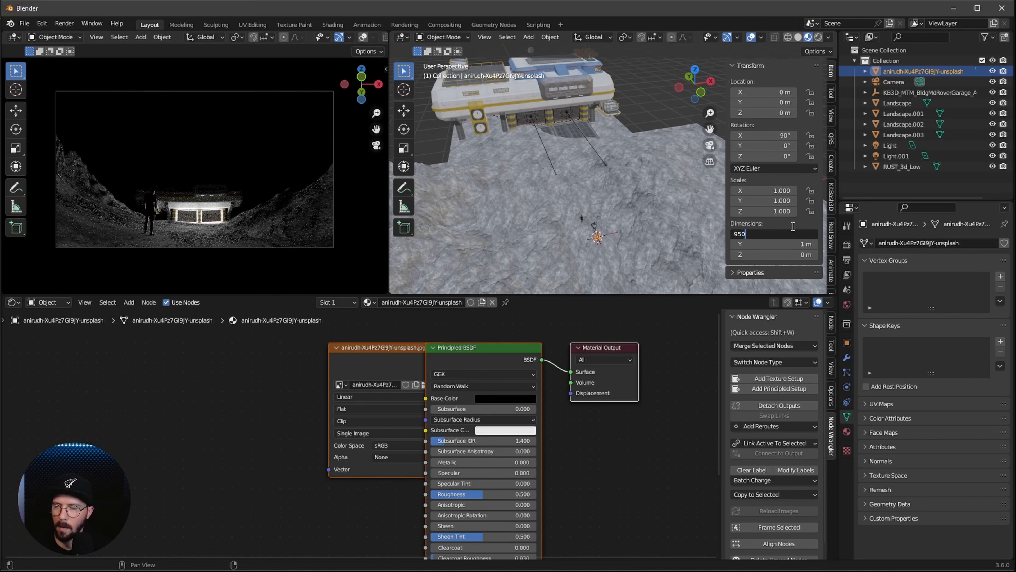
key(Return)
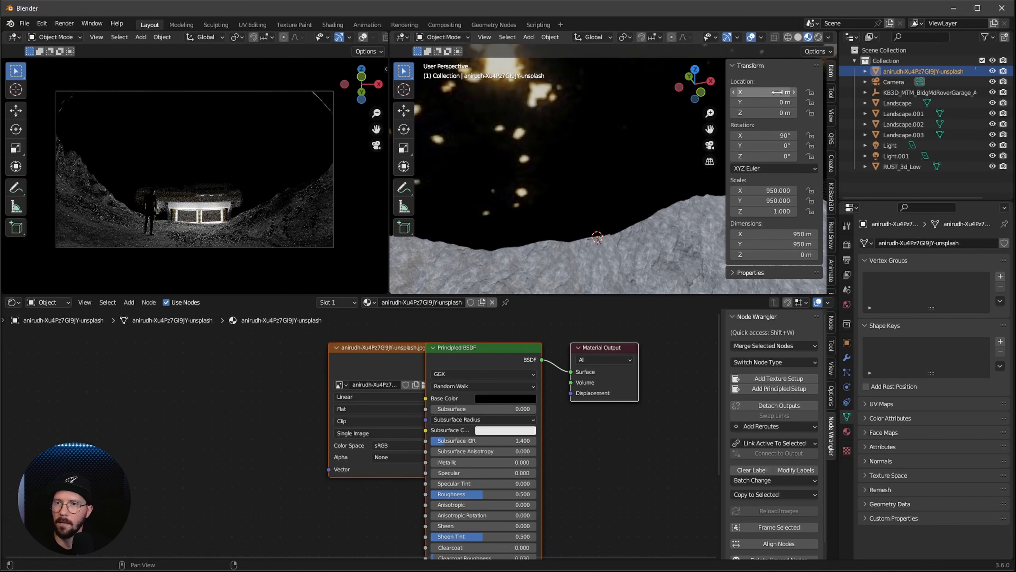
click(777, 92)
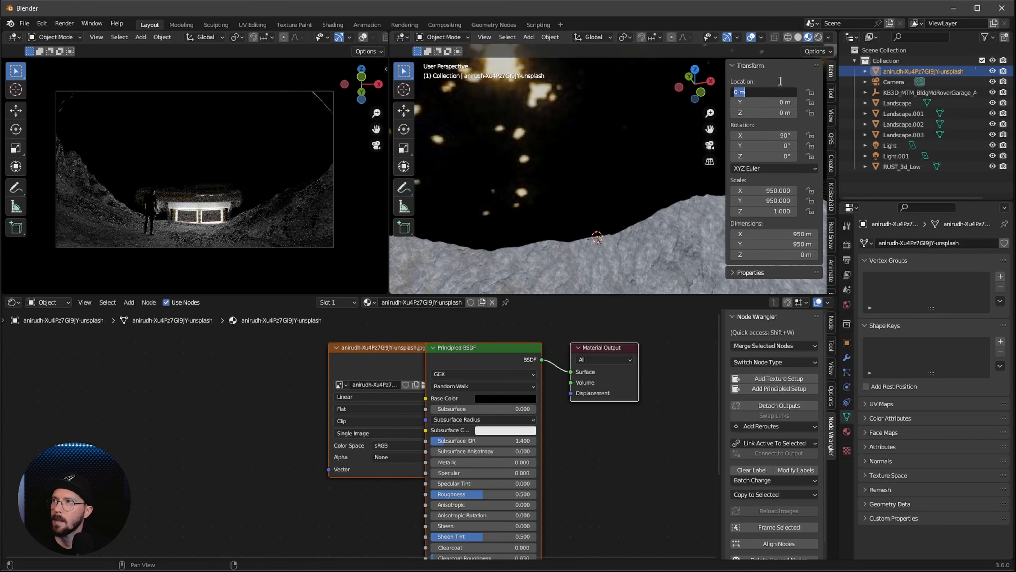
text(-15)
key(Tab)
text(155)
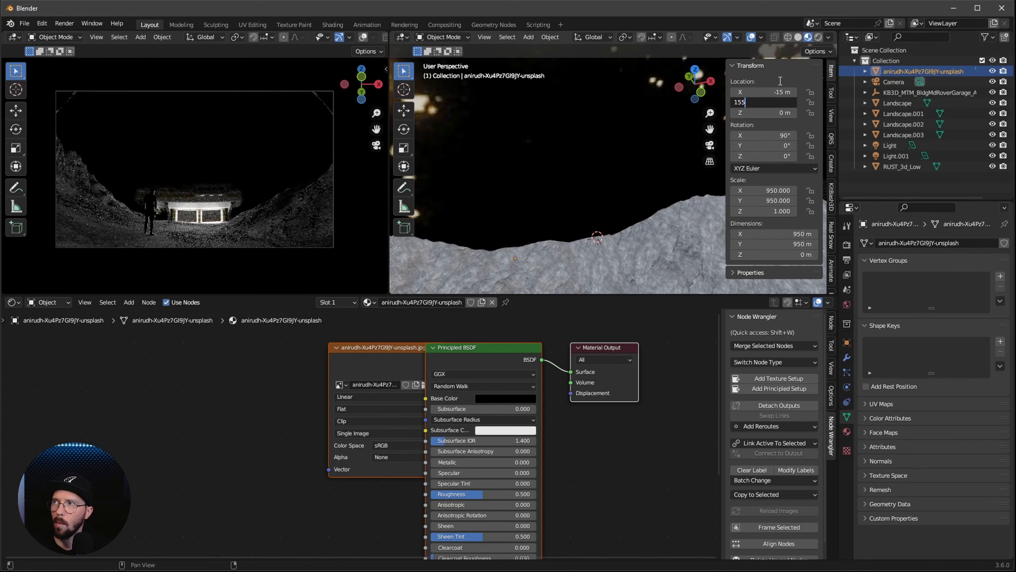
key(Tab)
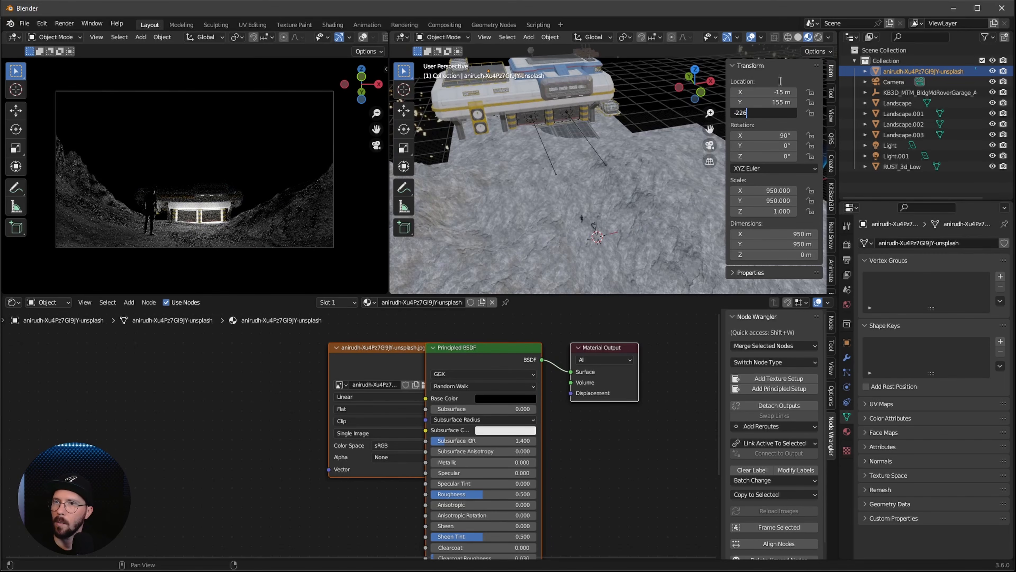
key(Return)
scroll(592, 192, down, 5)
middle_drag(580, 256, 600, 188)
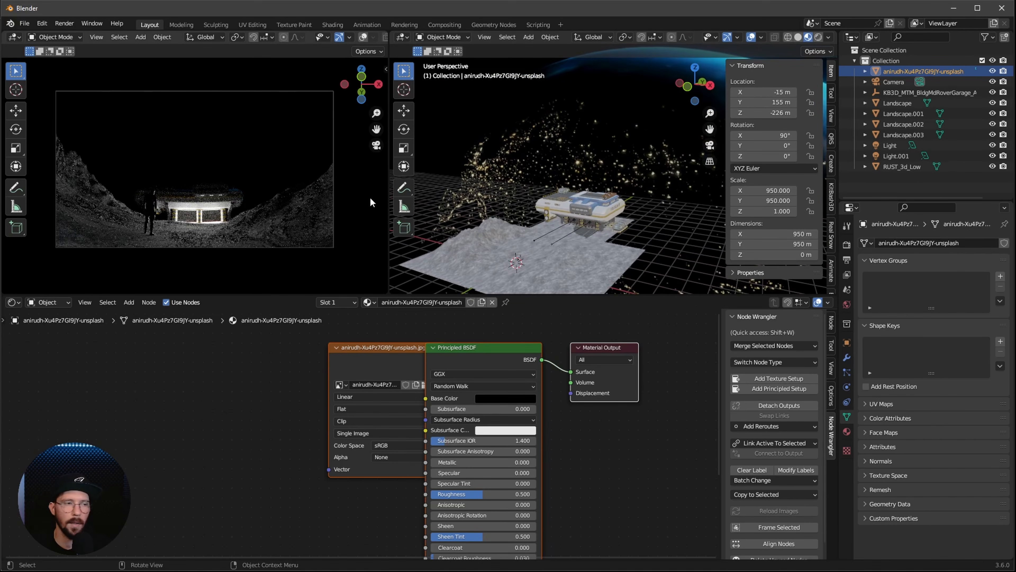
Set the camera's clip end distance to 2000 m
click(894, 81)
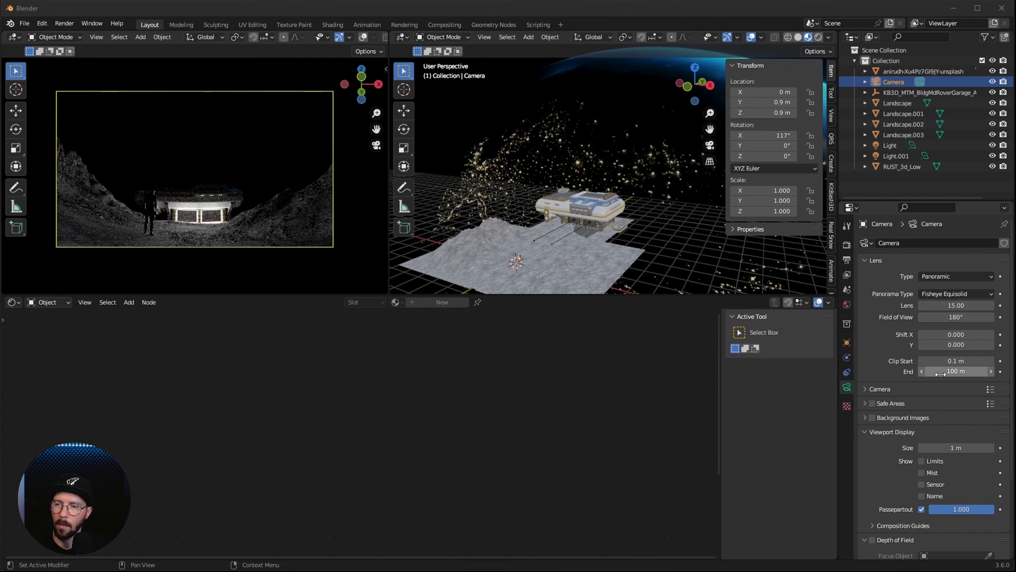
click(956, 371)
text(2000)
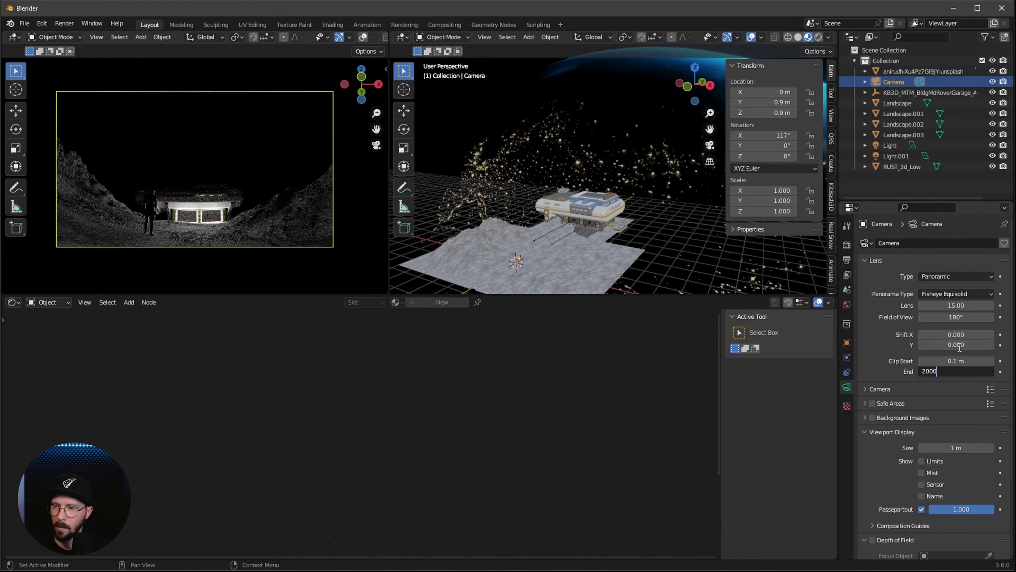
key(Return)
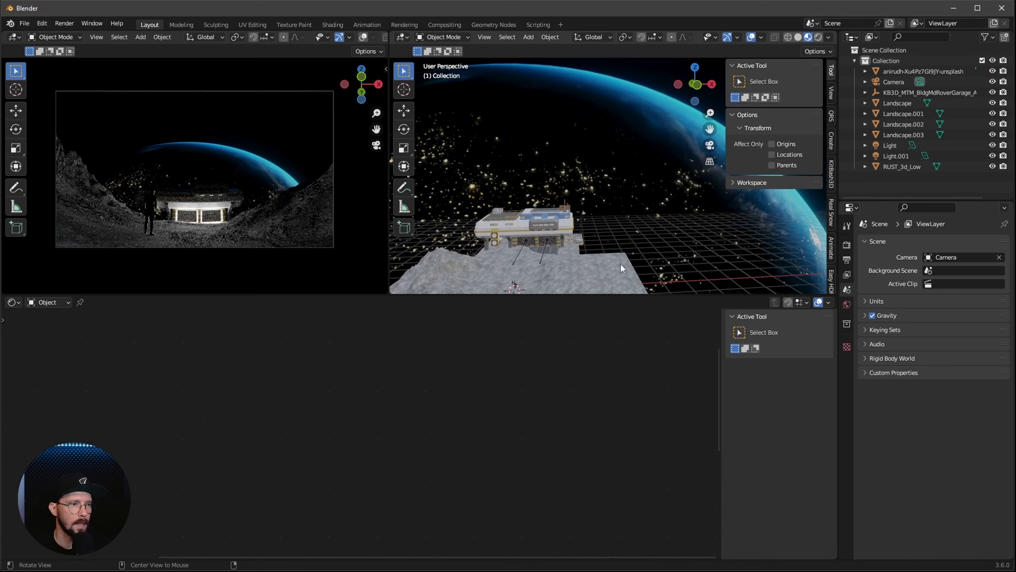
Add a UV sphere around the scene and set its dimensions to 2000 m in X, Y and Z
mouse_move(620, 264)
middle_down()
mouse_move(630, 235)
mouse_move(609, 256)
middle_up()
drag(612, 295, 613, 333)
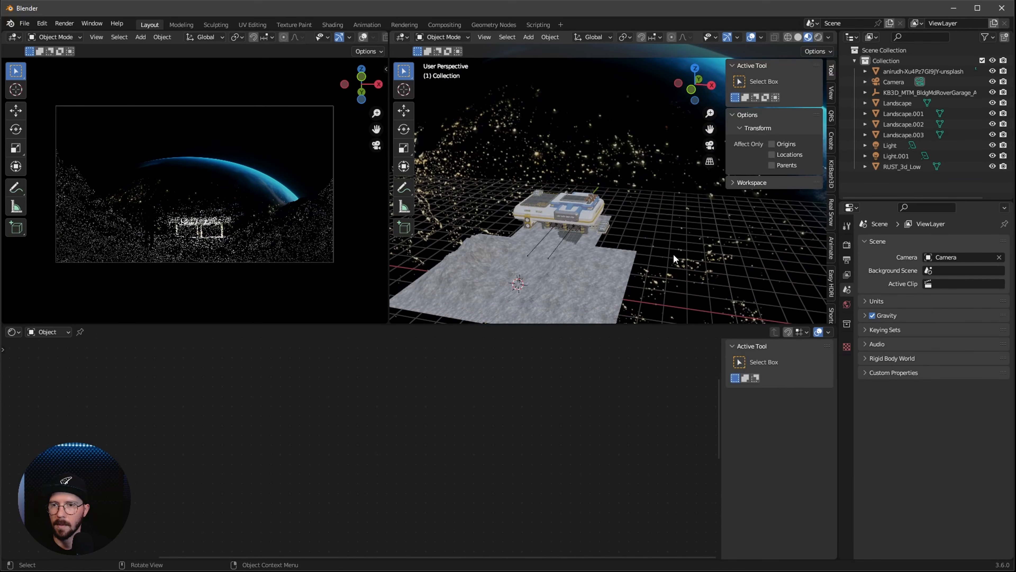
key(shift+a)
mouse_move(638, 241)
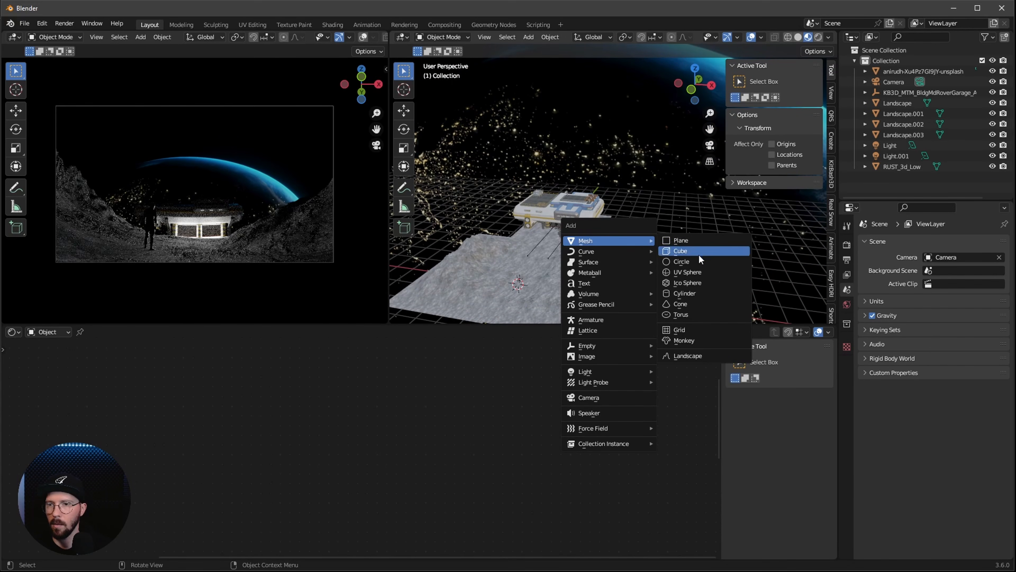
click(703, 273)
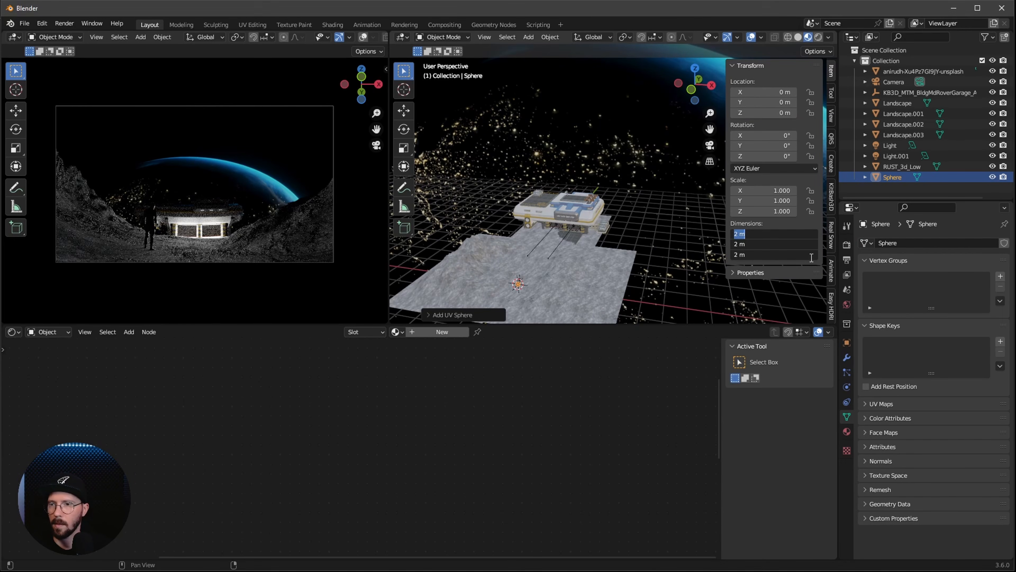
key(Return)
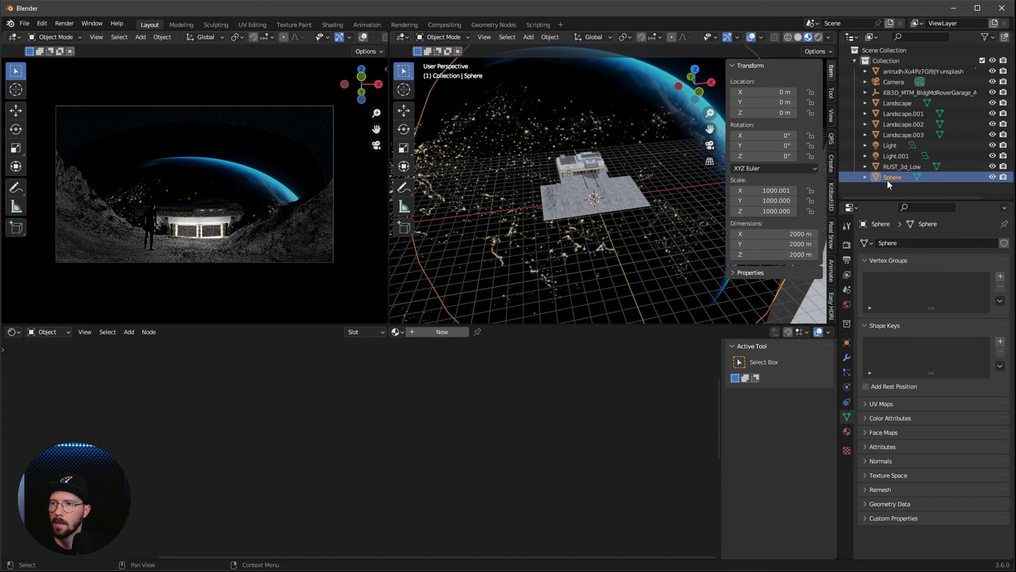
Create a new material for the sphere and add a Noise Texture node to it
click(438, 332)
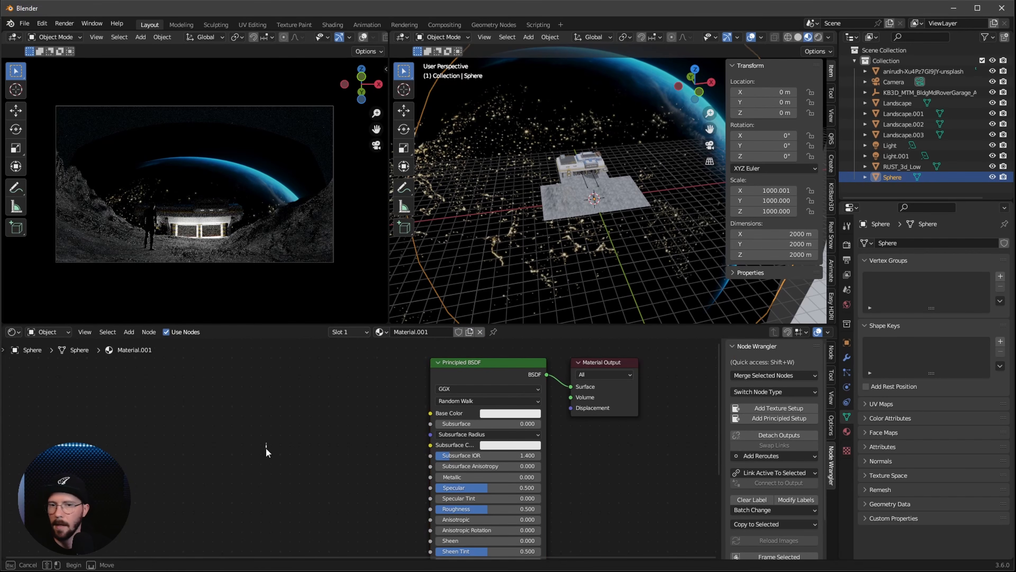
key(shift+a)
text(nois)
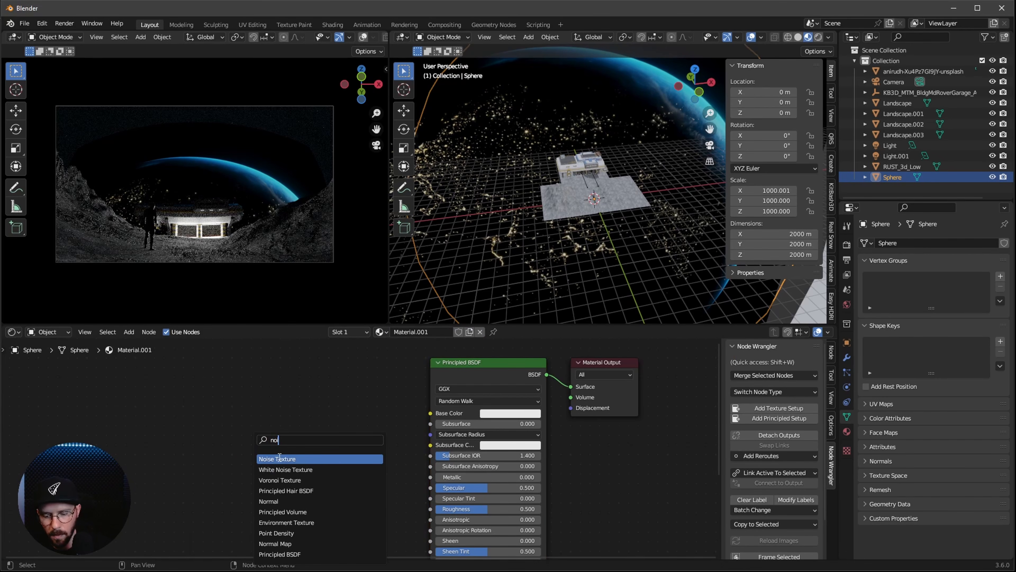
key(Return)
Feed the Noise Texture's Color output into a new Color Ramp and connect the ramp to the shader's Base Color
drag(183, 435, 299, 405)
text(ra)
key(Return)
click(277, 398)
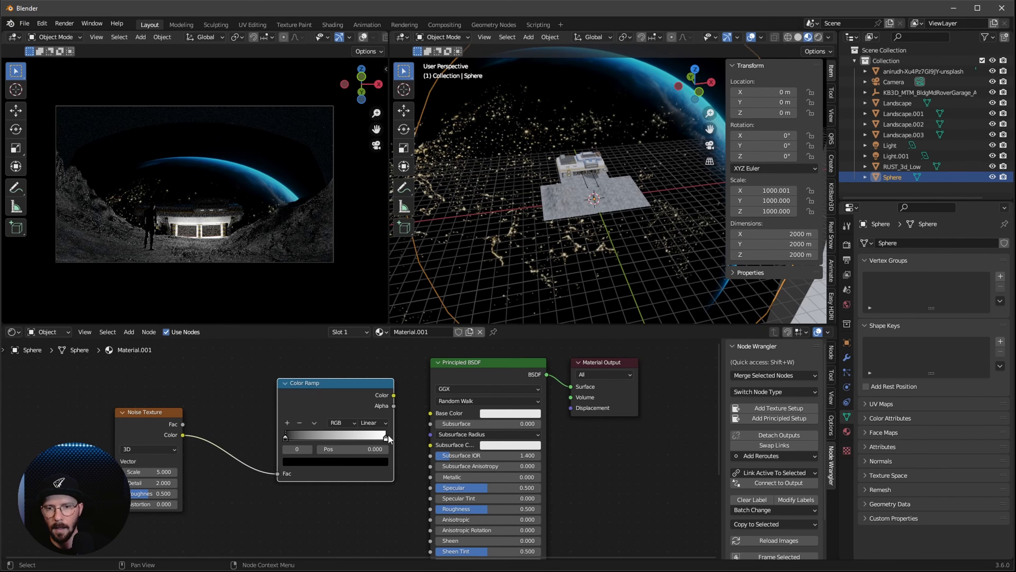
drag(394, 396, 430, 412)
Connect the Color Ramp's Color to the shader's Emission input and move the ramp's black stop to 0.618
scroll(400, 401, down, 2)
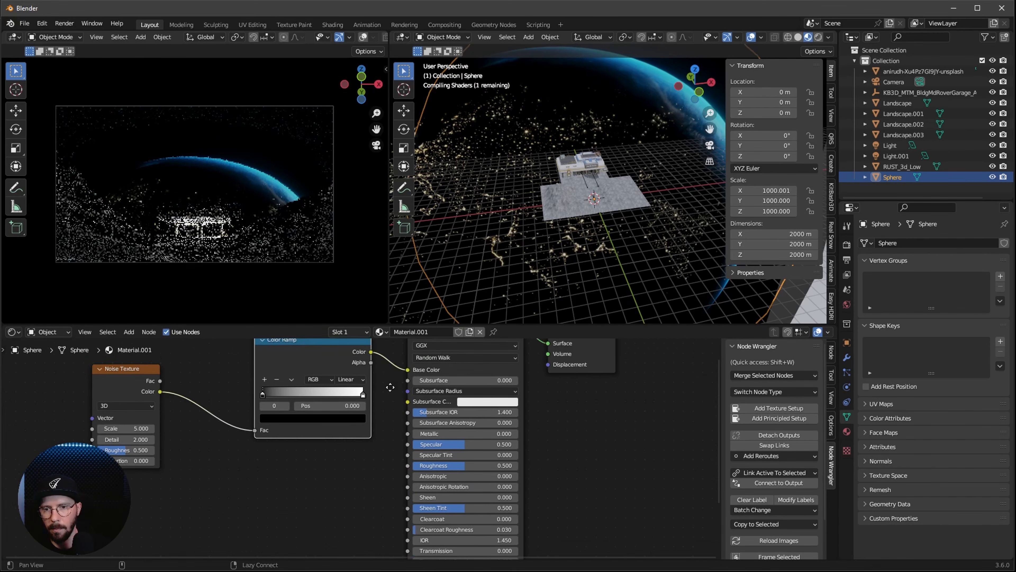
drag(354, 354, 375, 502)
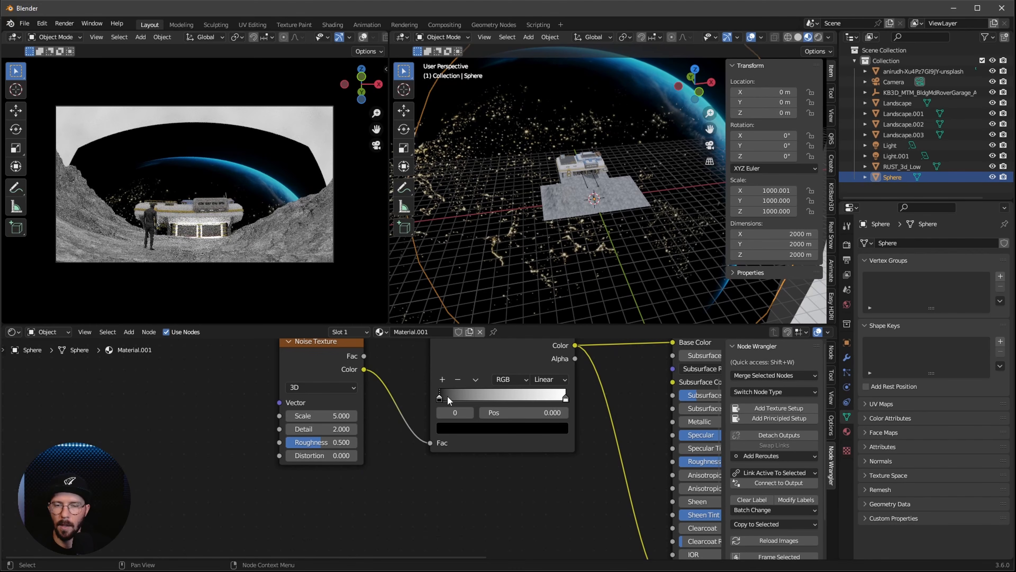
drag(442, 397, 522, 395)
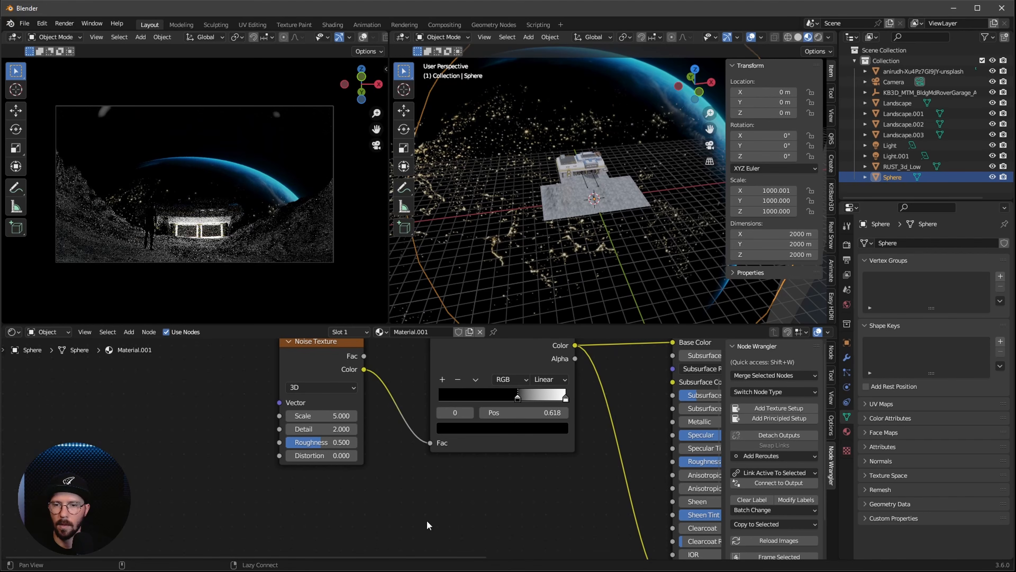
Set the Noise Texture's scale to 500, detail to 15 and roughness to 0.77
alt+drag(415, 489, 500, 517)
click(430, 444)
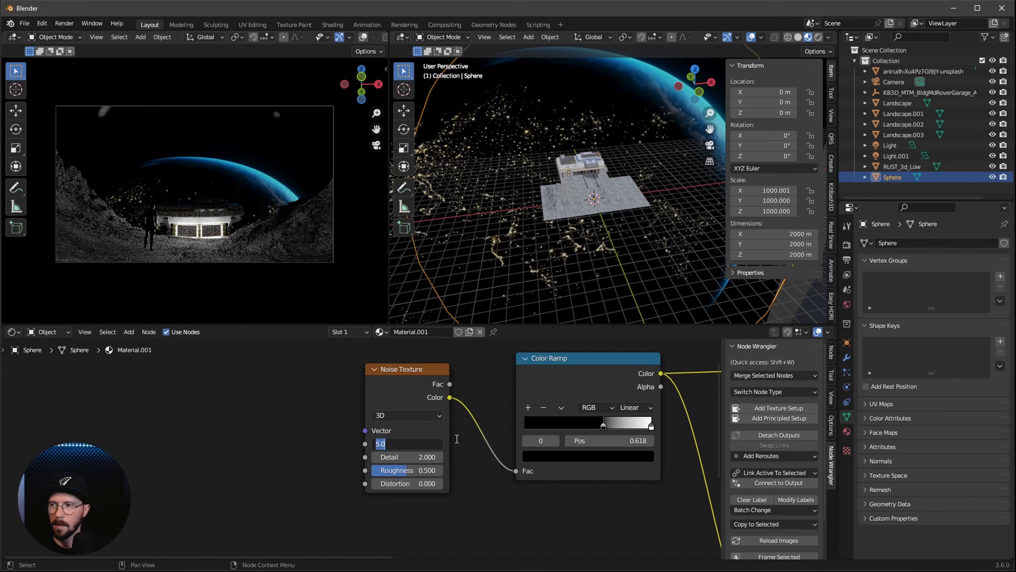
text(50)
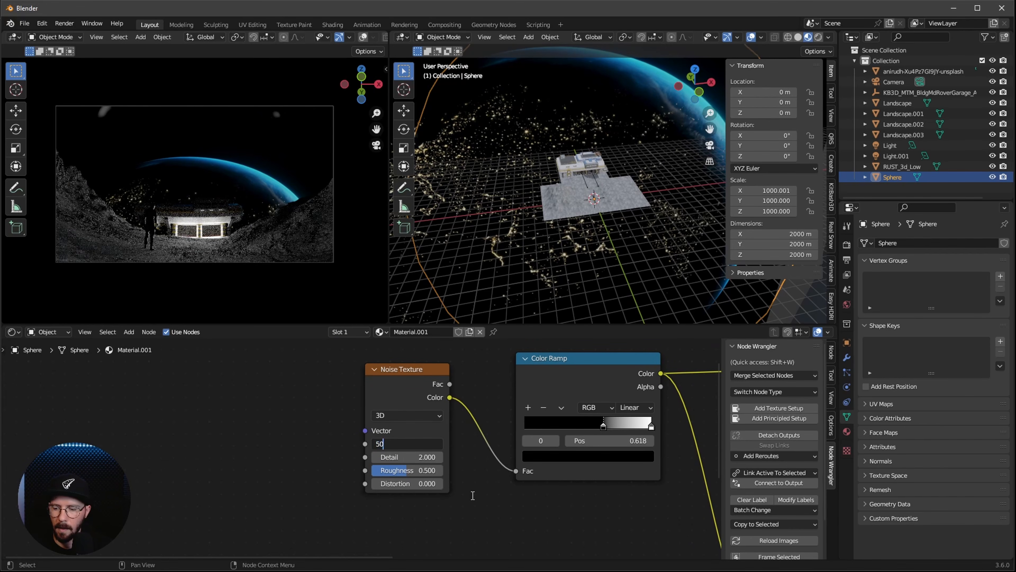
text(0)
key(Tab)
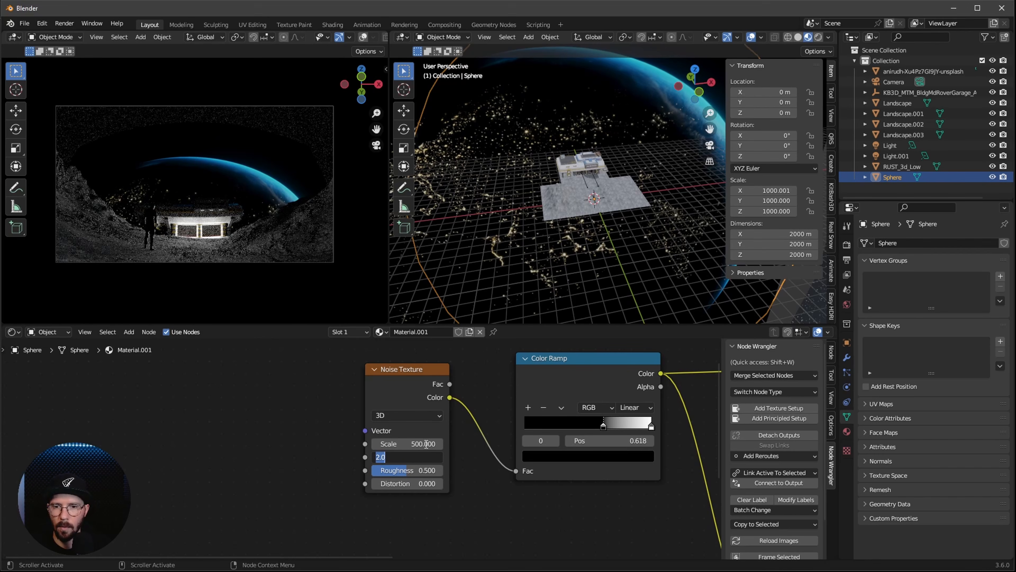
key(Return)
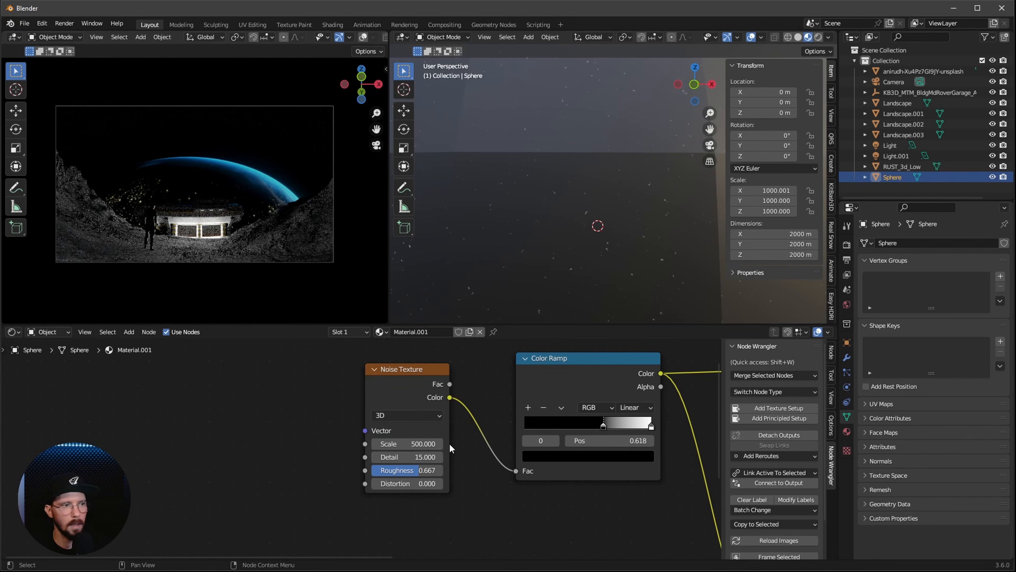
double_click(421, 472)
key(BackSpace)
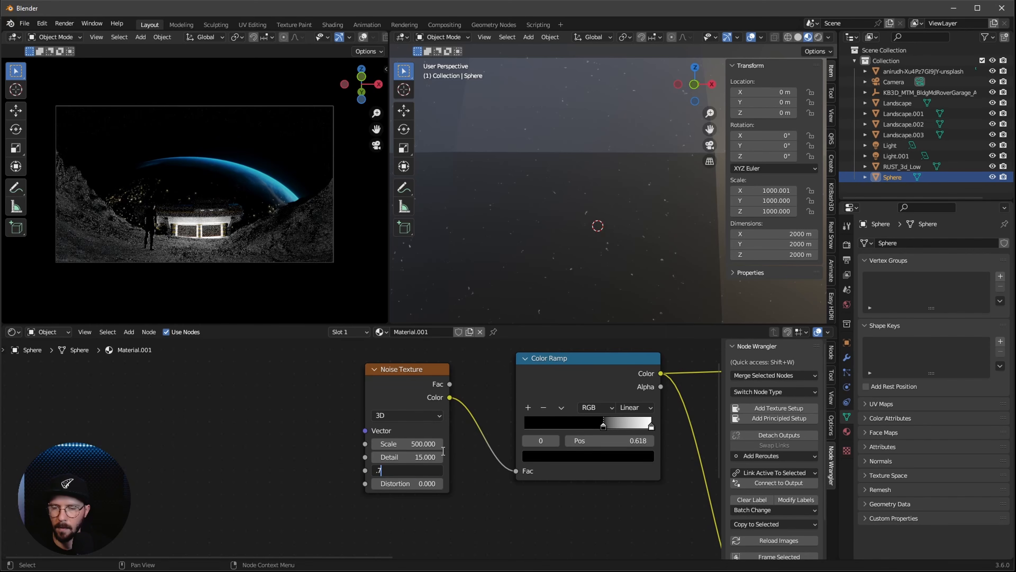
text(.77)
key(Return)
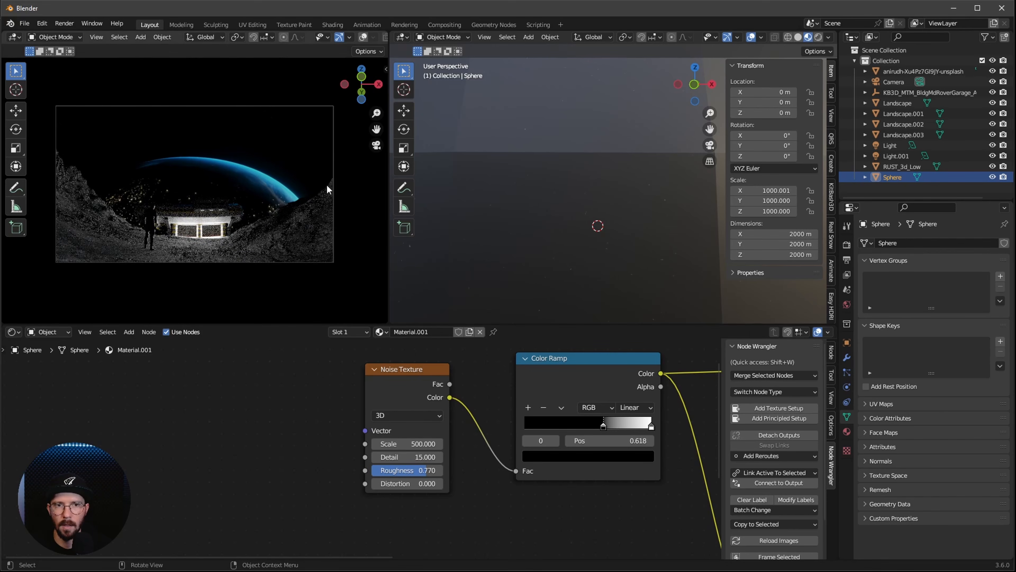
Set the sphere material's Emission Strength to 25
click(222, 228)
ctrl+middle_drag(219, 196, 251, 262)
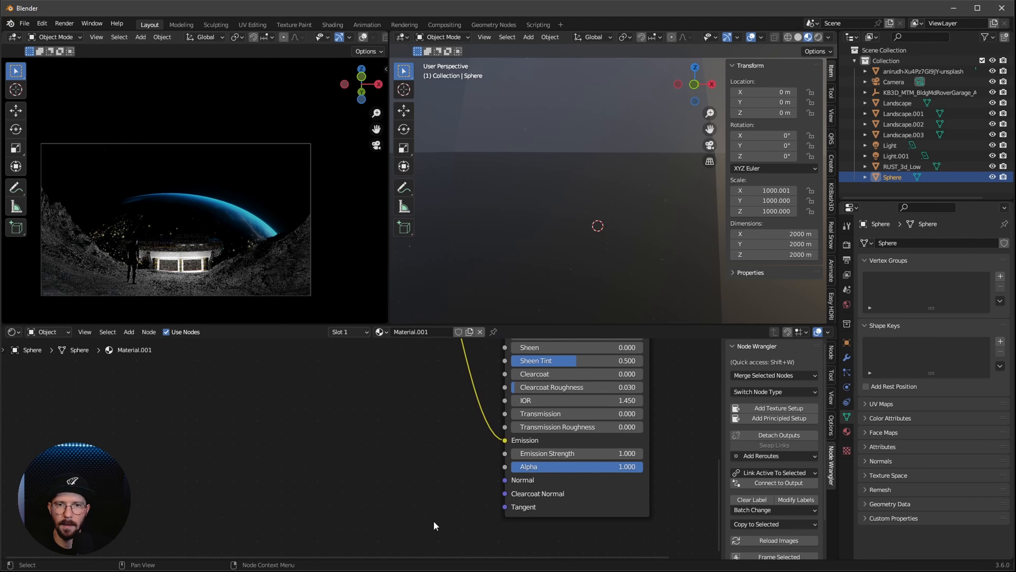
click(627, 453)
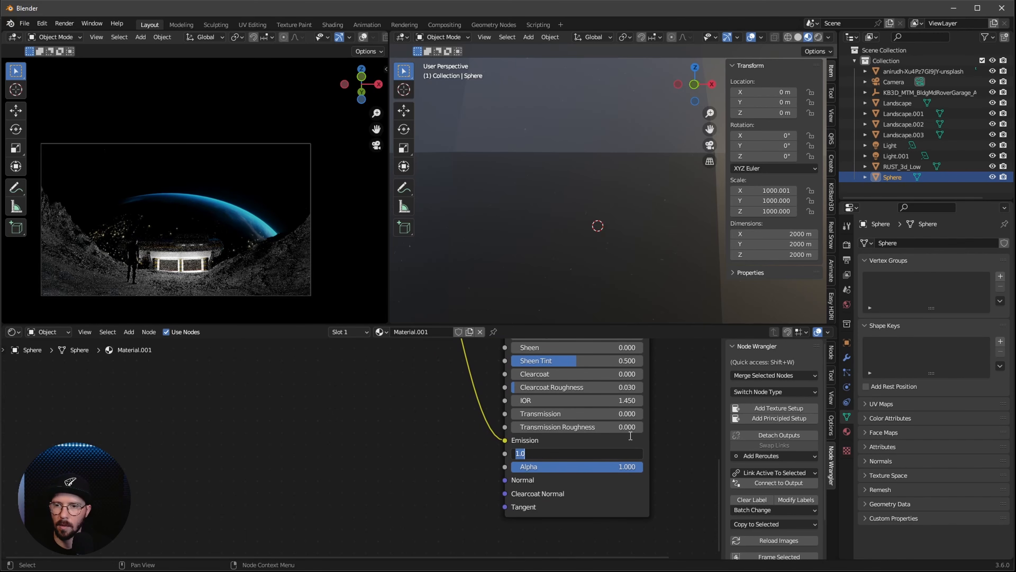
text(25)
key(Return)
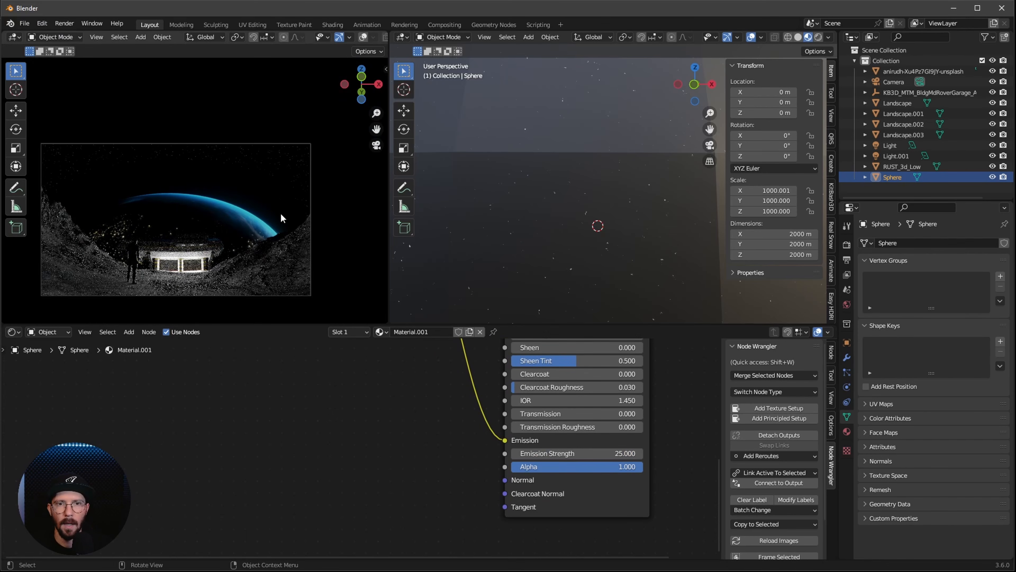
ctrl+middle_drag(633, 206, 651, 156)
ctrl+middle_drag(595, 237, 587, 259)
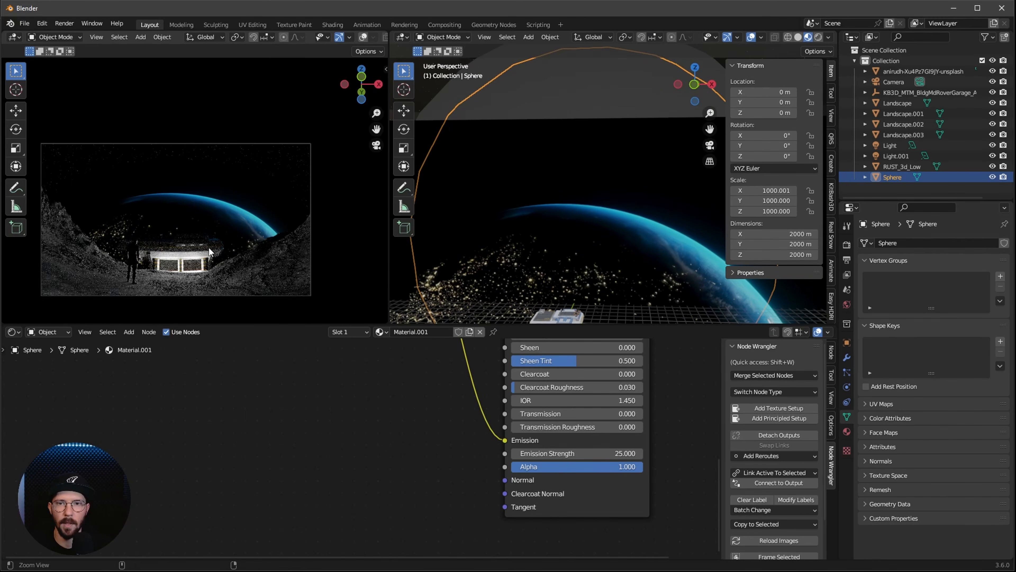
ctrl+middle_drag(208, 248, 355, 173)
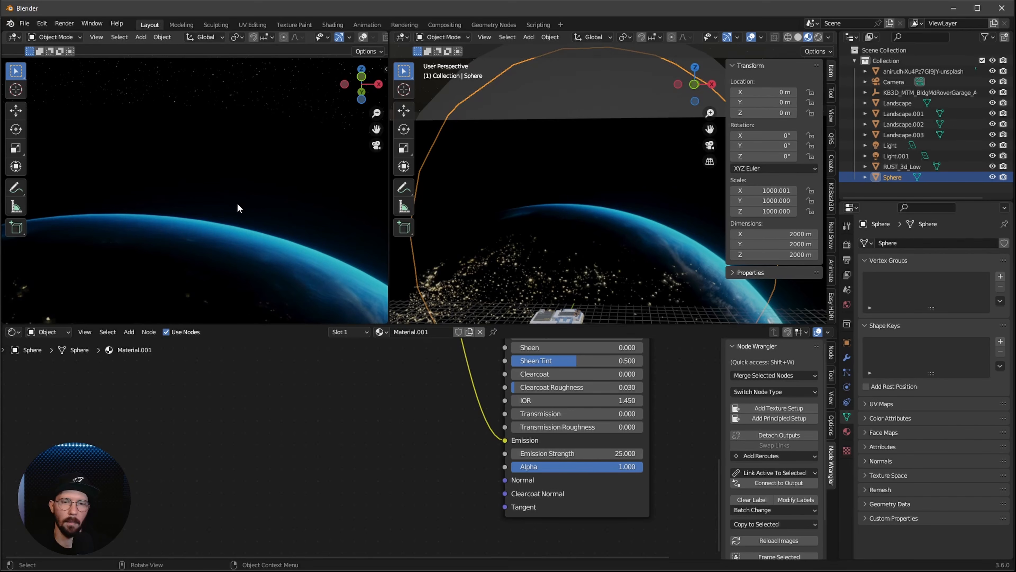
ctrl+middle_drag(237, 207, 165, 250)
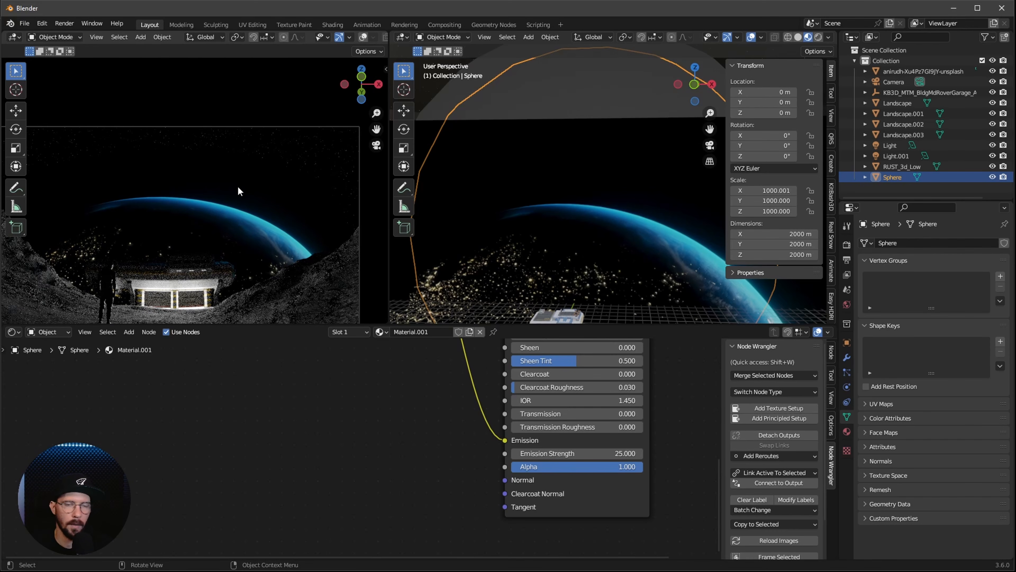
Add a Gradient Texture node to the background planet plane's material
click(612, 228)
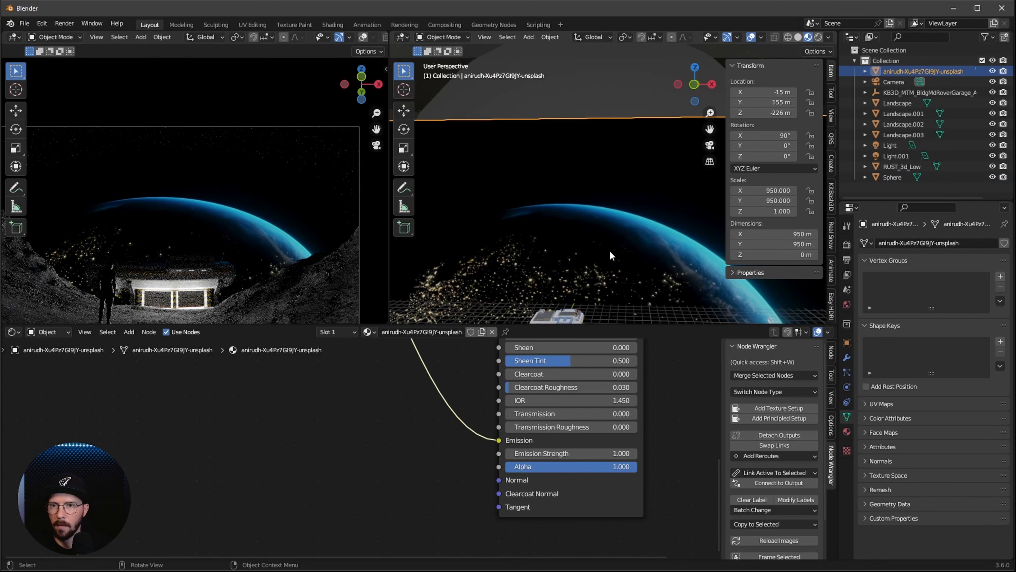
ctrl+middle_drag(439, 455, 370, 482)
middle_drag(334, 426, 388, 474)
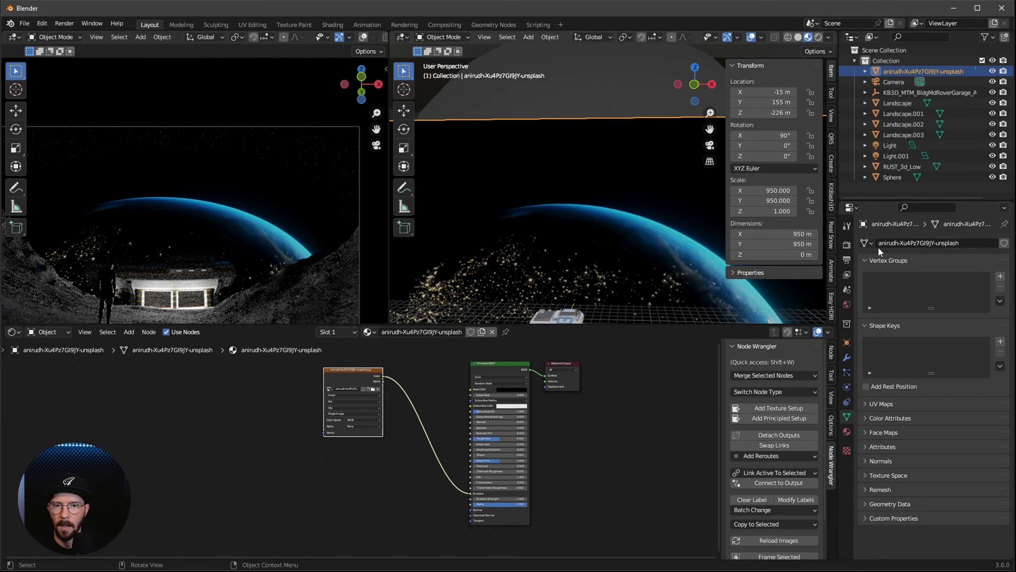
click(370, 517)
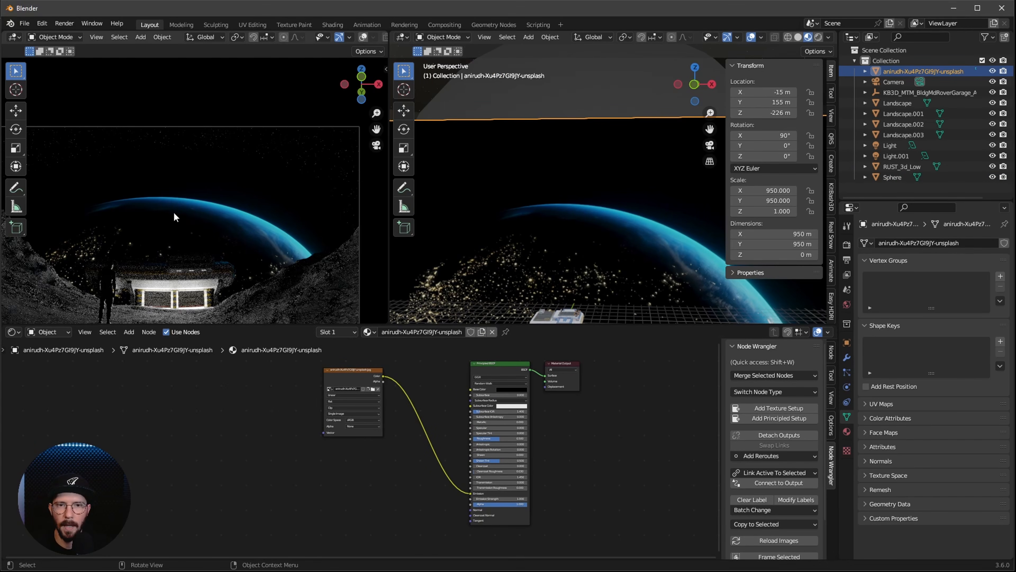
middle_drag(408, 501, 386, 485)
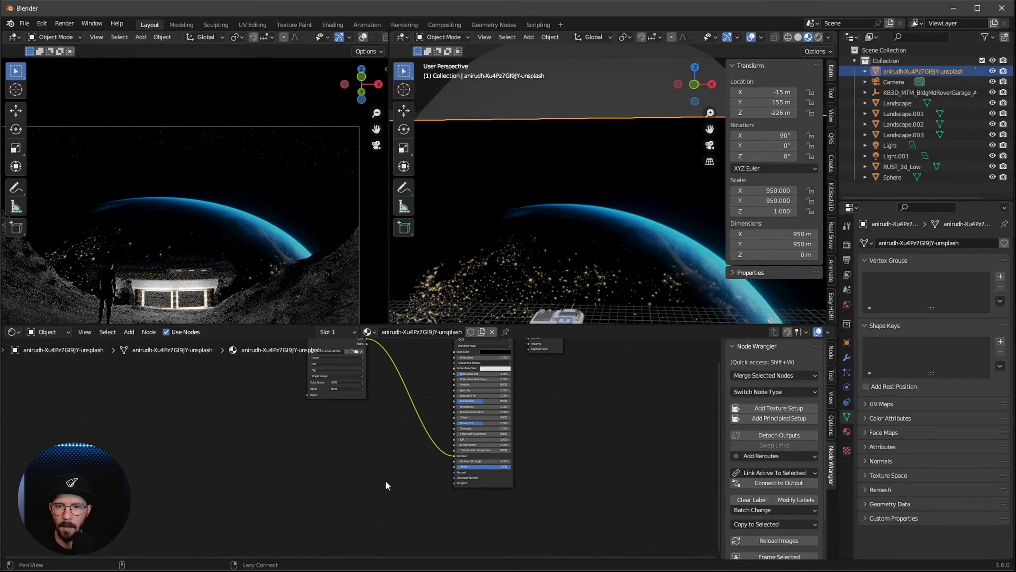
key(shift+a)
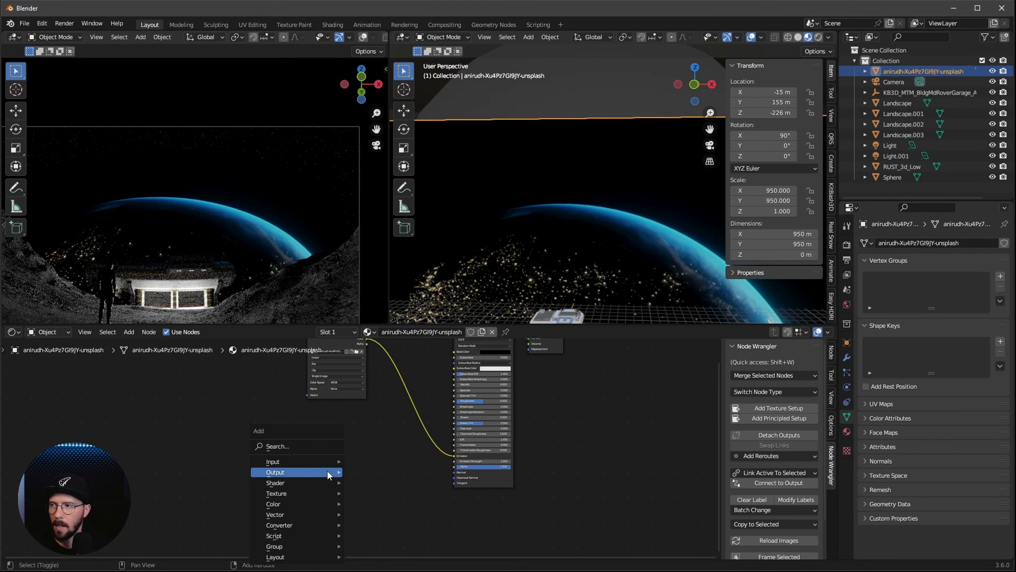
click(308, 446)
text(grad)
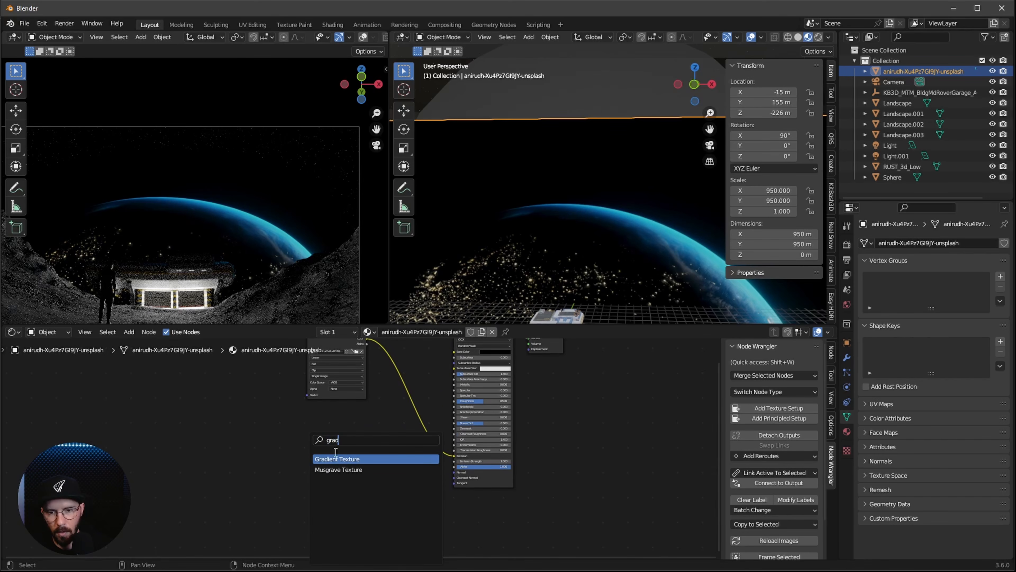
key(Return)
click(310, 469)
scroll(308, 466, up, 2)
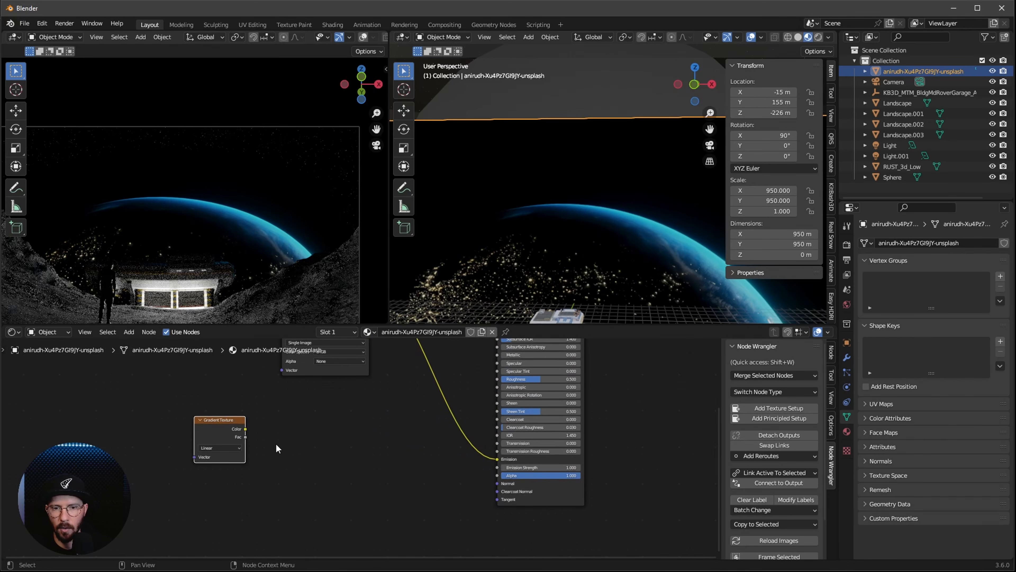
Feed the Gradient Texture's Color into a new Color Ramp and connect the ramp's Color to the shader's Alpha
drag(246, 434, 296, 444)
text(ramp)
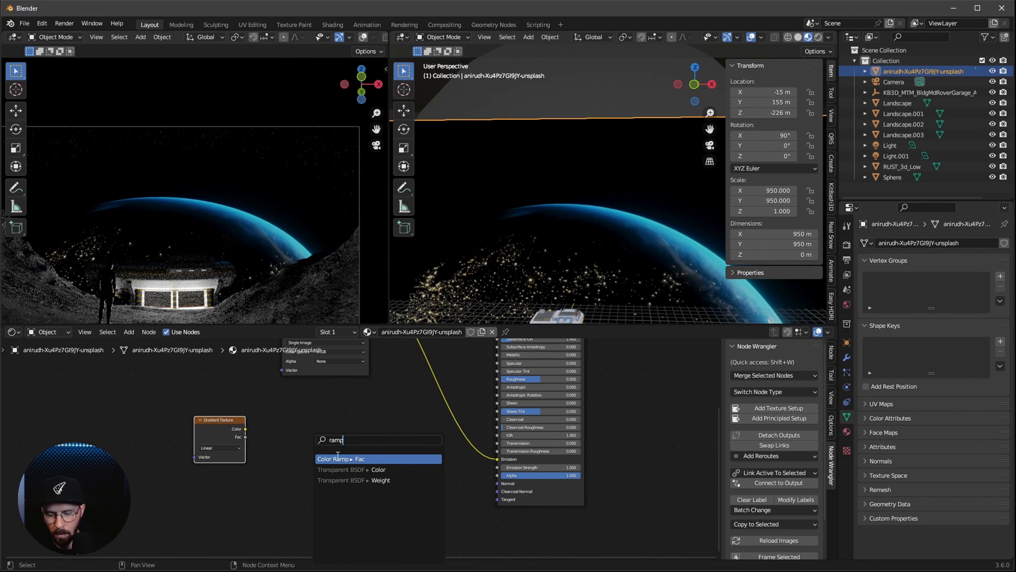
key(Return)
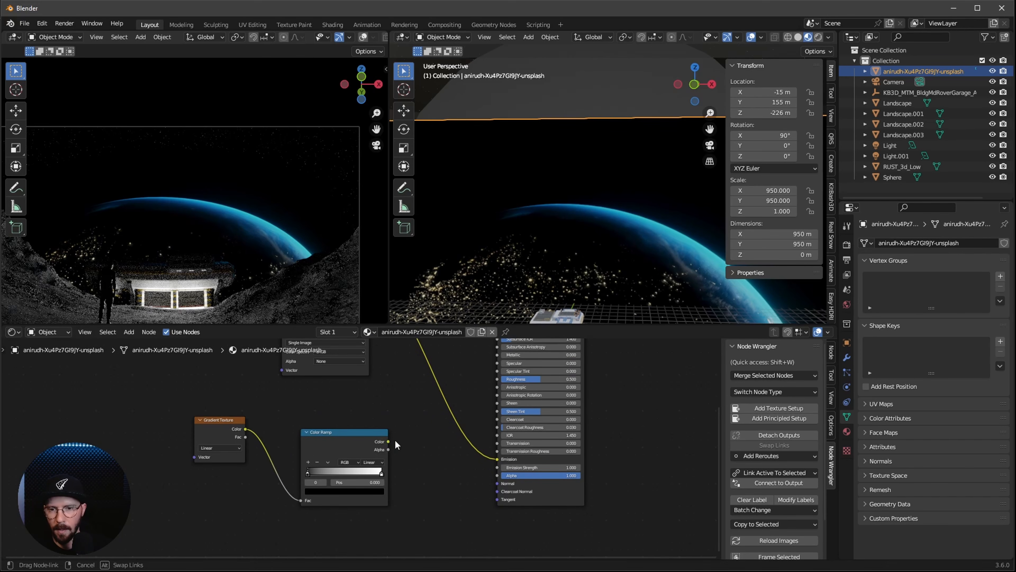
drag(497, 480, 497, 477)
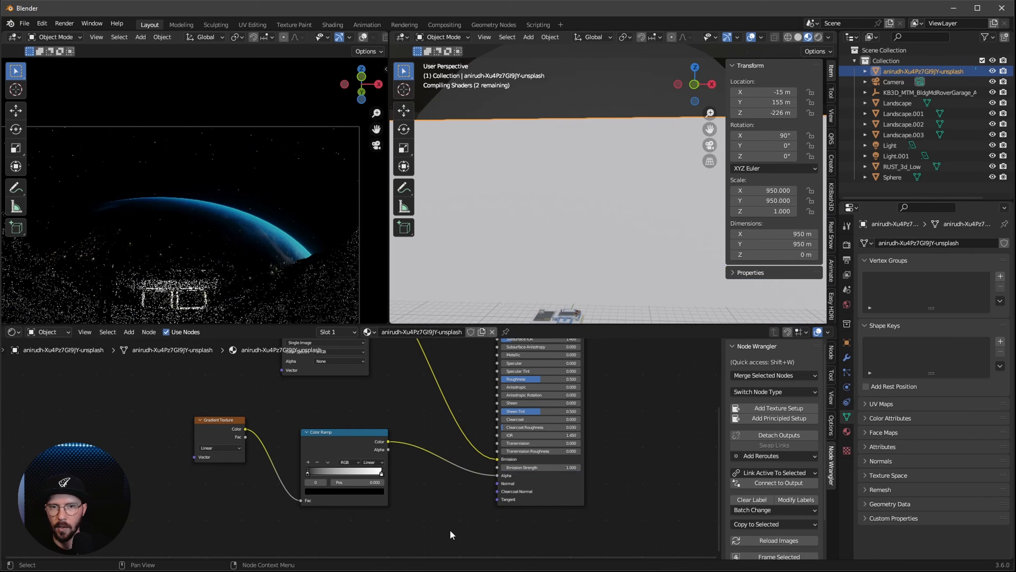
Change the Gradient Texture to Spherical and move the Color Ramp's black stop to 0.045
scroll(449, 529, up, 3)
click(312, 427)
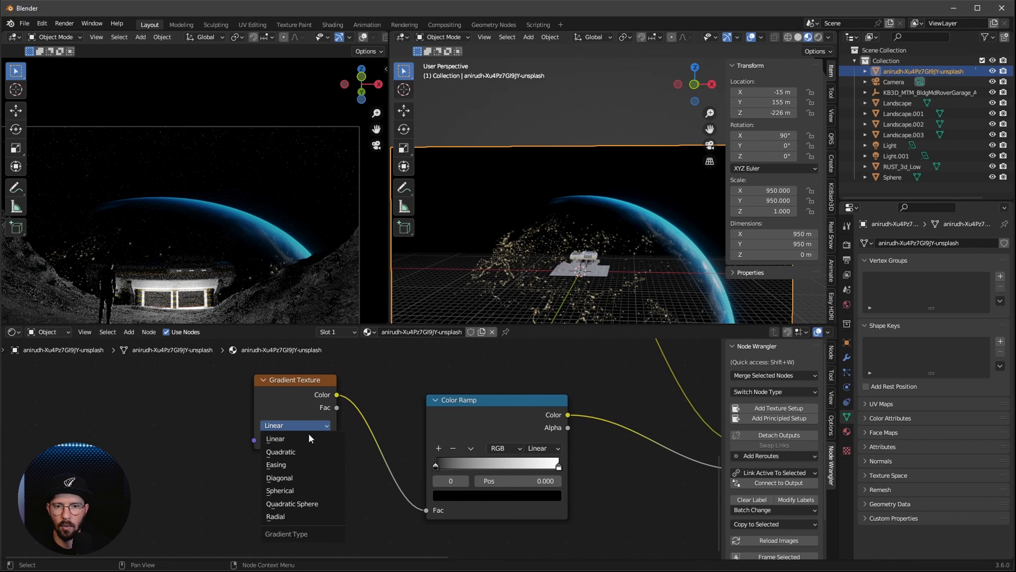
click(301, 491)
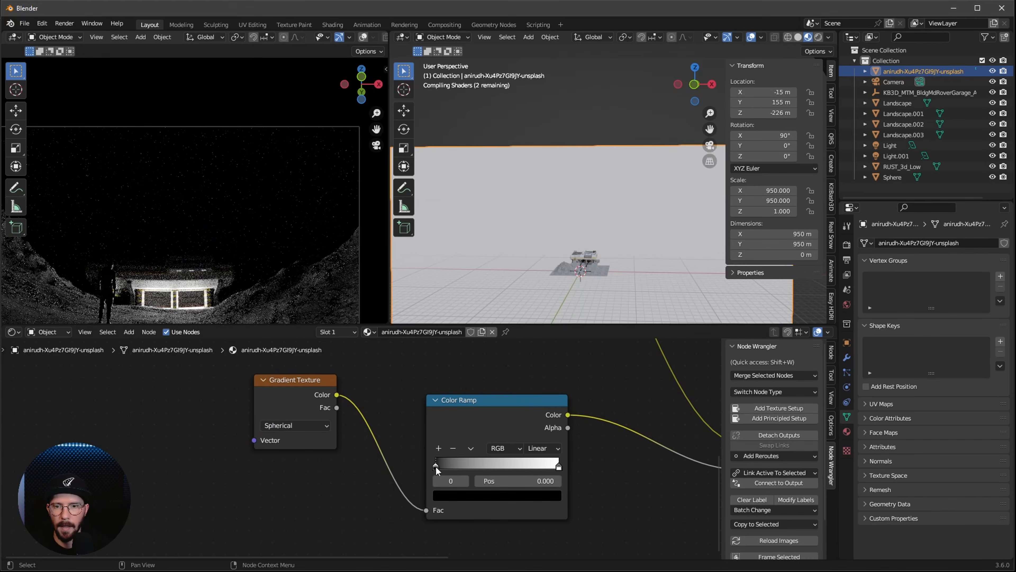
drag(436, 466, 417, 477)
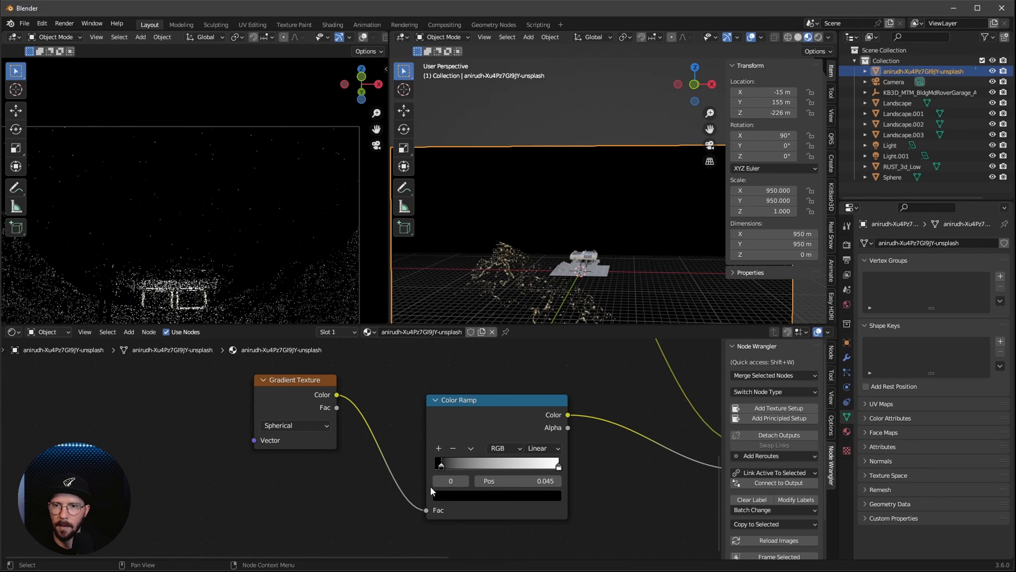
Add Texture Coordinate and Mapping nodes driving the Gradient Texture's Vector input
middle_drag(350, 502, 396, 493)
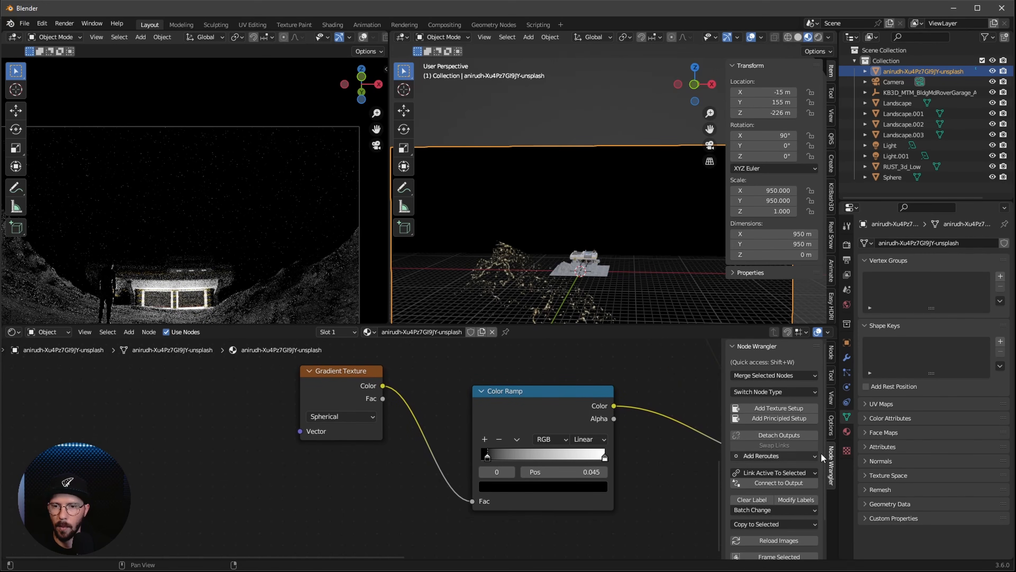
click(354, 386)
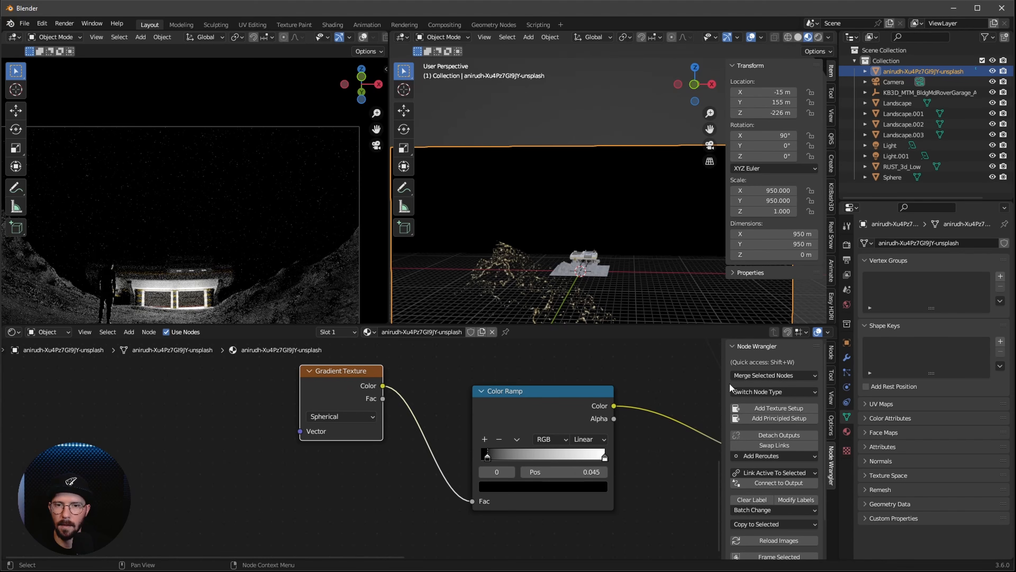
click(790, 408)
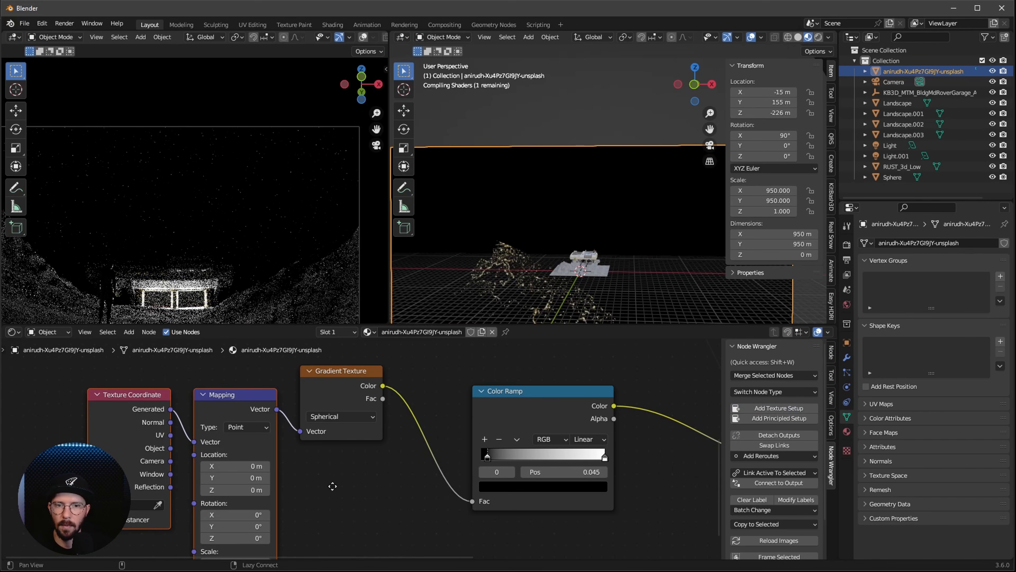
Set the Mapping node's X and Y location to -0.5 m
middle_drag(332, 485, 465, 468)
drag(388, 444, 392, 460)
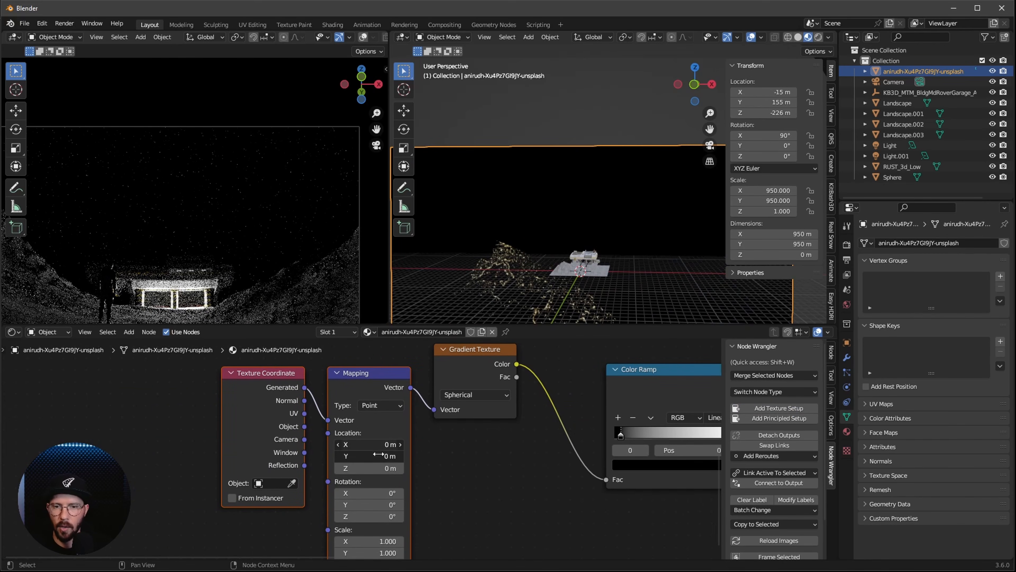
text(-)
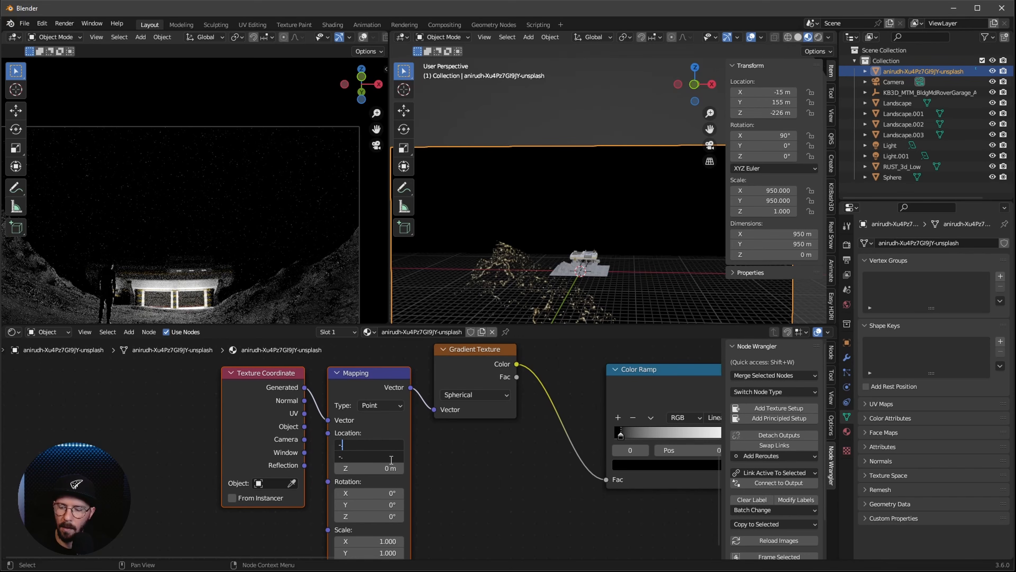
text(0.5)
key(Return)
Move the alpha Color Ramp's black stop to 0.209 and its white stop to 0.436
middle_drag(507, 488, 269, 490)
mouse_move(397, 437)
mouse_down()
mouse_move(445, 438)
mouse_move(371, 449)
mouse_move(399, 447)
mouse_up()
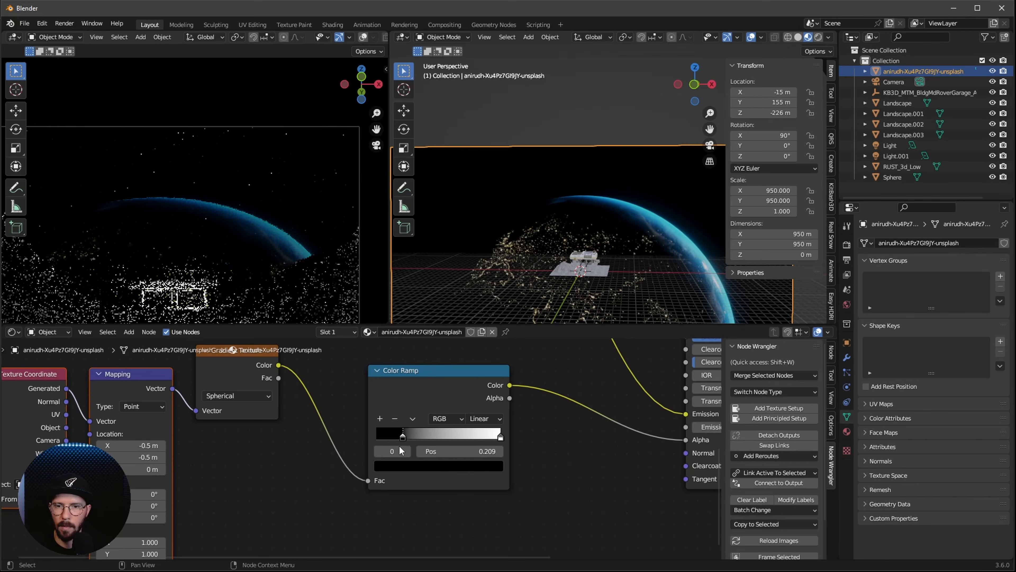
drag(500, 436, 428, 439)
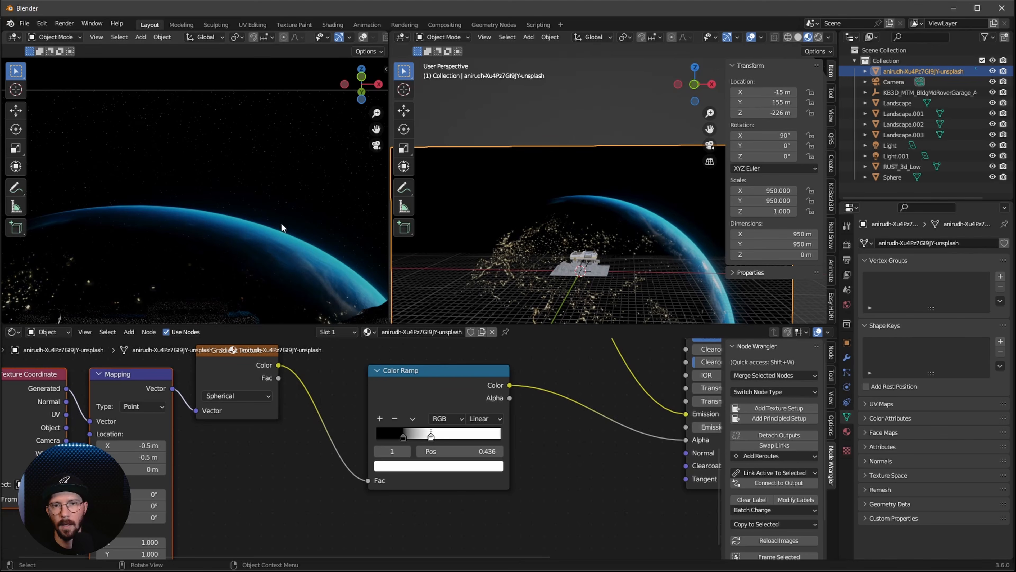